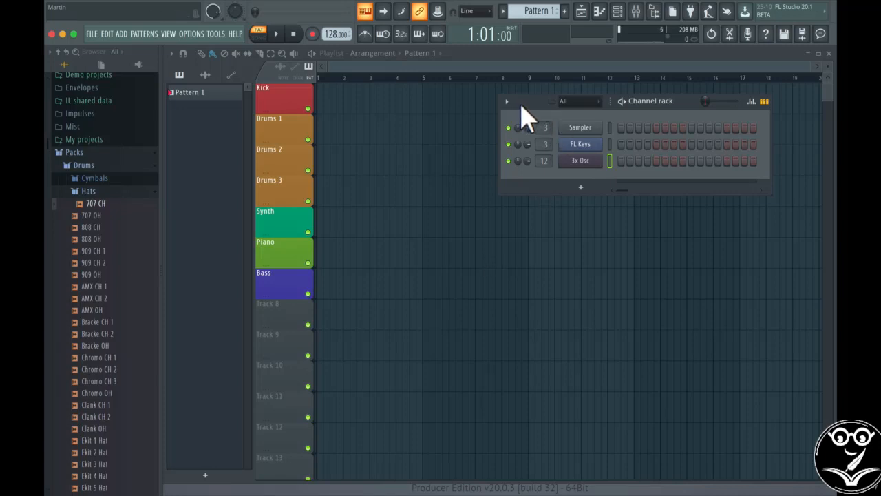
Reposition the channel rack over the playlist and list the drum categories in the Packs sample folder
drag(524, 110, 448, 127)
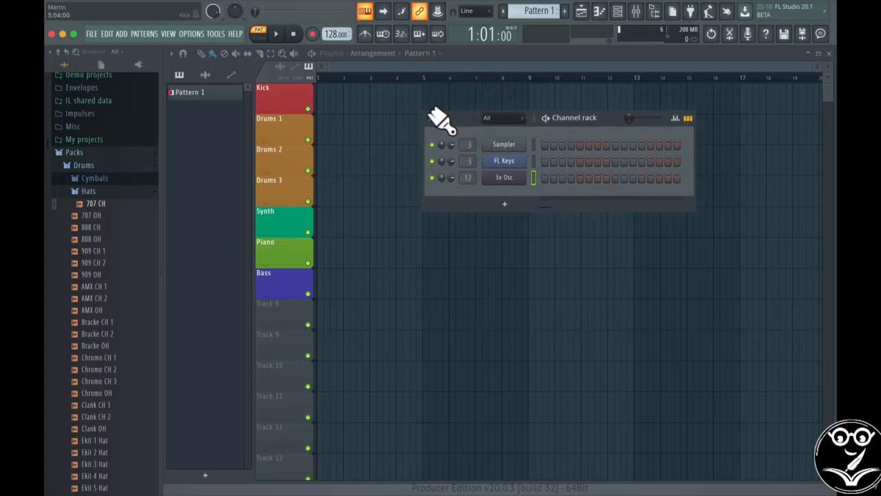
click(74, 152)
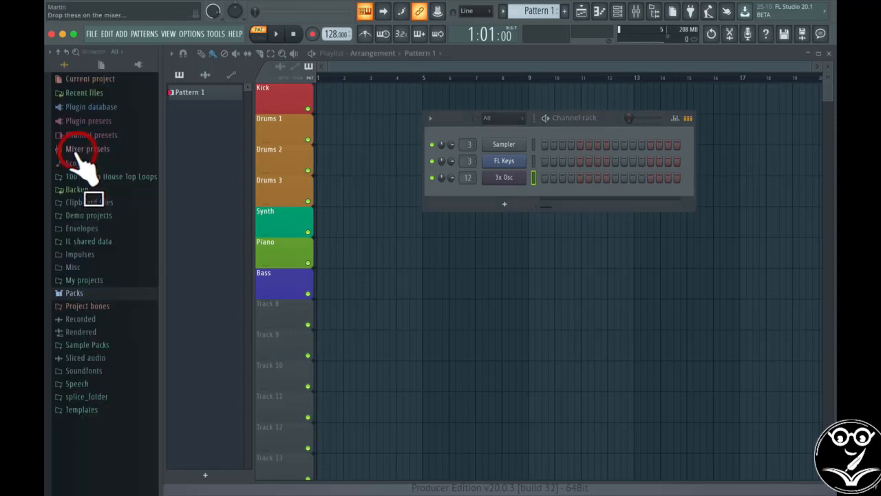
click(77, 294)
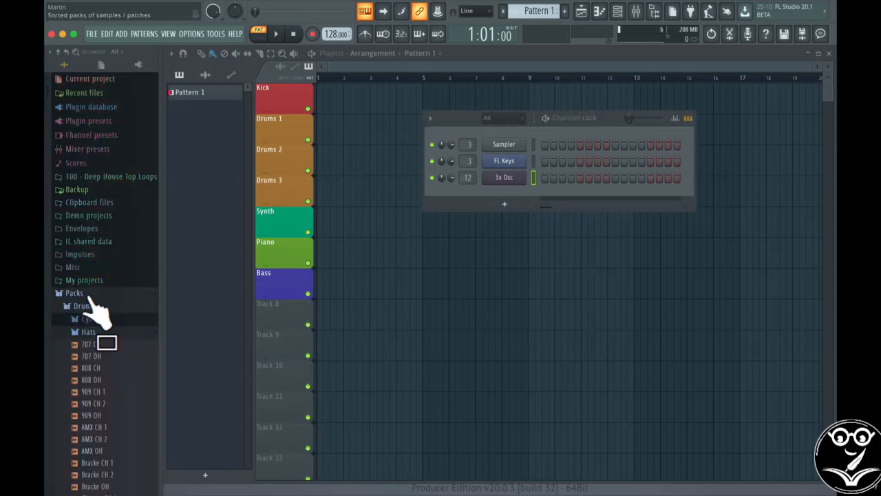
click(88, 332)
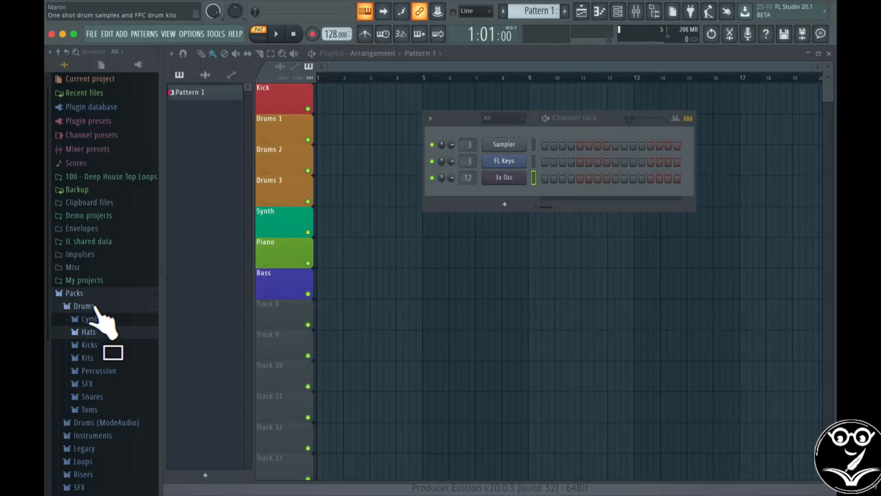
scroll(115, 368, down, 3)
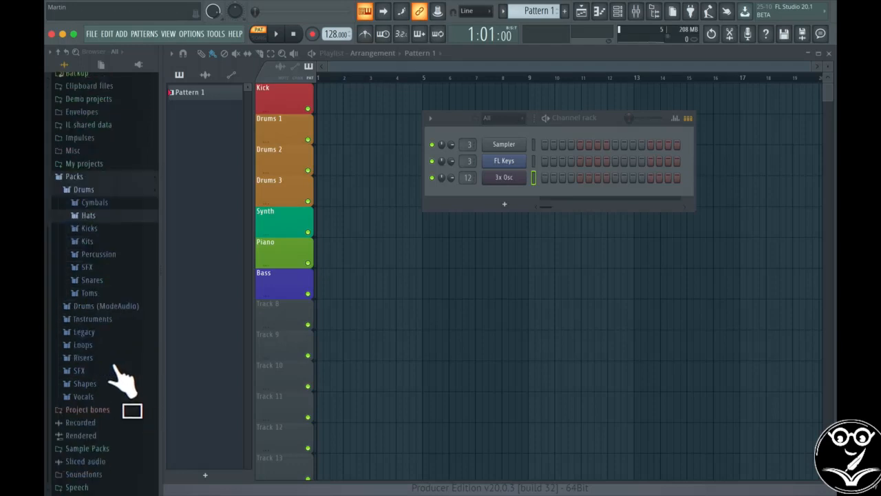
scroll(124, 379, down, 1)
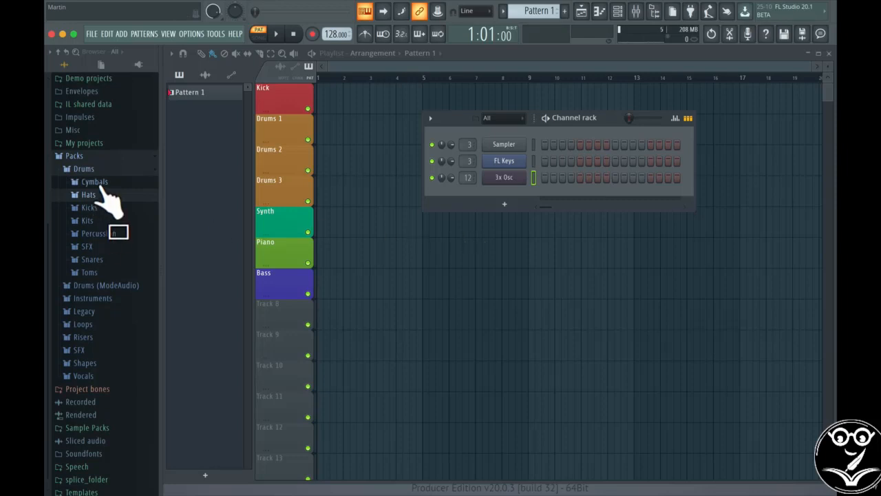
Audition several samples in the Kicks folder, including the Alma, Bracke, Chromo, 808 and 909 kicks
click(89, 207)
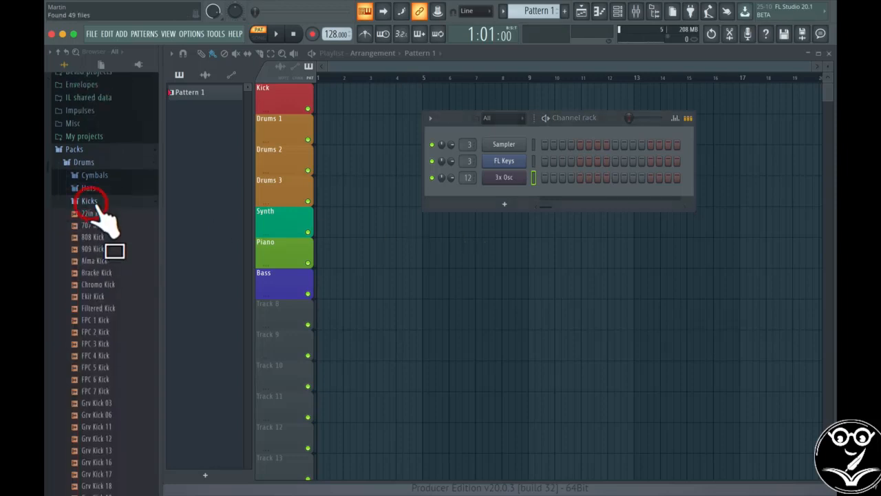
click(103, 265)
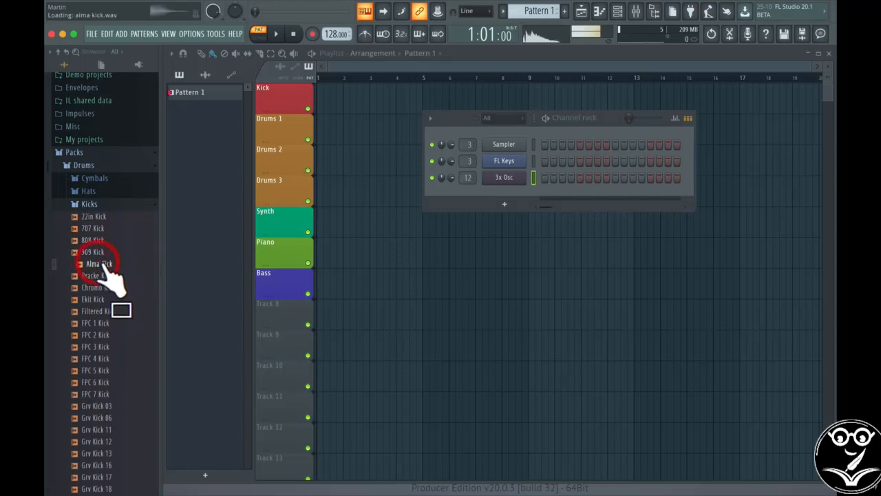
click(104, 276)
click(103, 288)
click(100, 241)
click(101, 252)
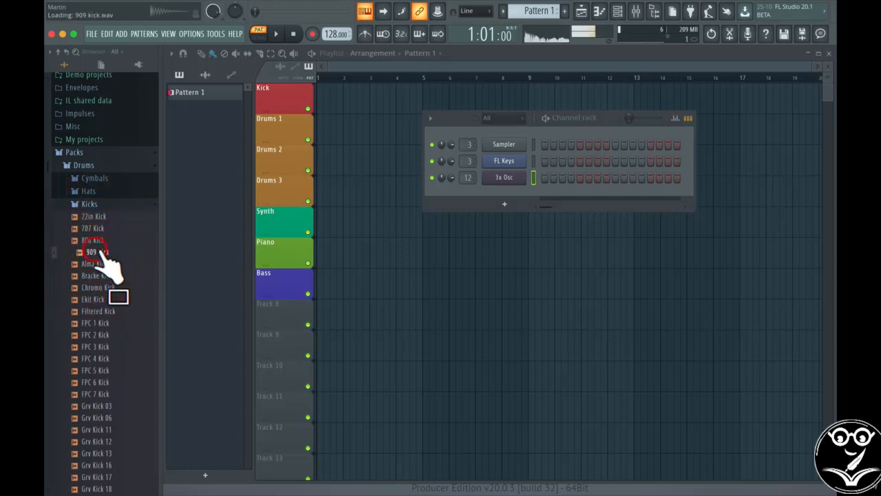
click(98, 241)
click(102, 346)
Add the 707 Kick sample from the Kicks folder to the channel rack as a new channel below 3x Osc
scroll(105, 358, down, 10)
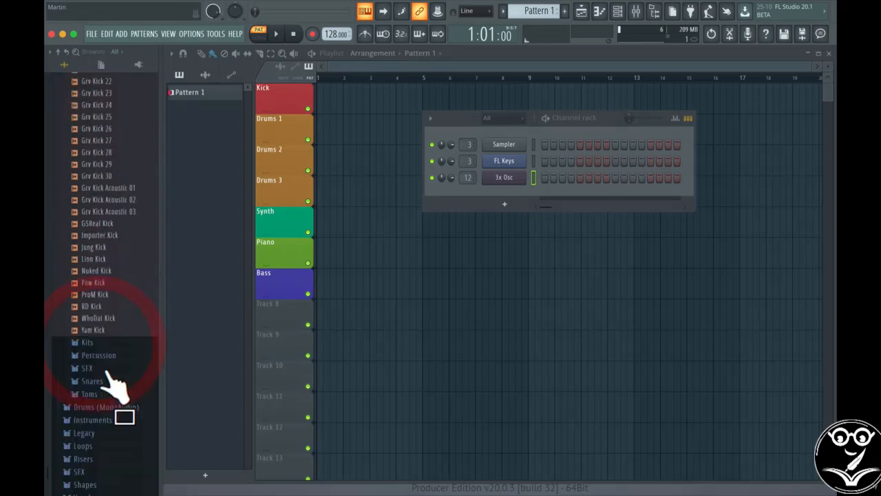
click(102, 366)
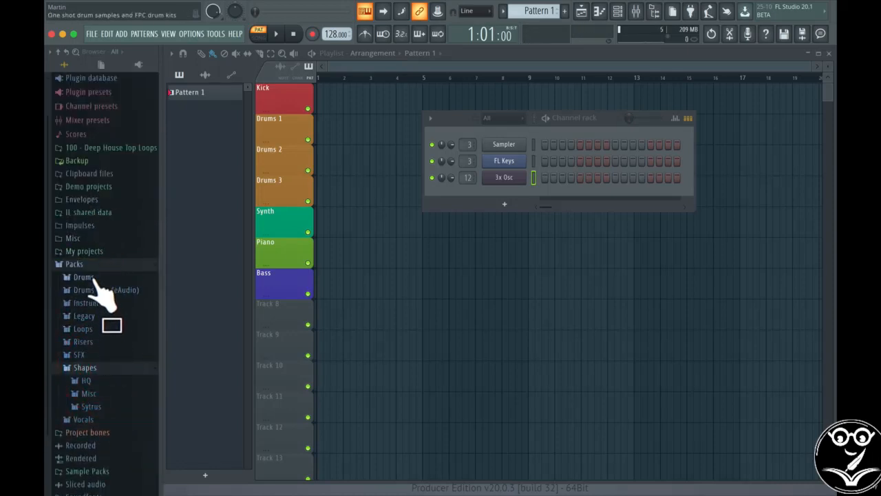
click(91, 277)
click(101, 331)
scroll(99, 328, down, 10)
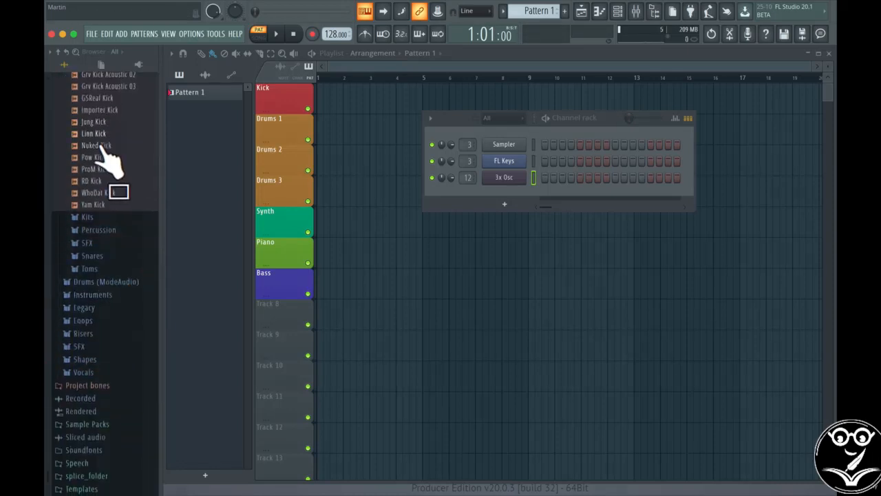
scroll(101, 146, up, 7)
drag(110, 128, 506, 194)
Place 707 Kick hits on steps 1, 5, 9 and 13
click(545, 194)
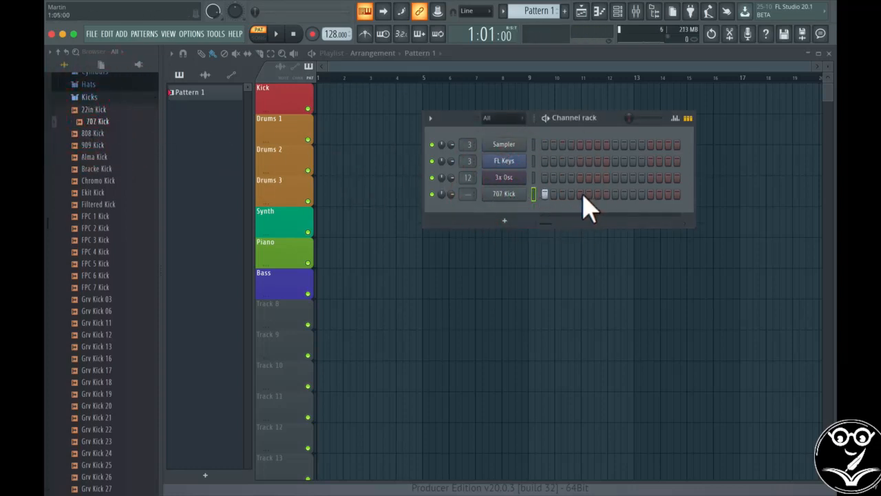
click(580, 194)
click(615, 194)
click(649, 195)
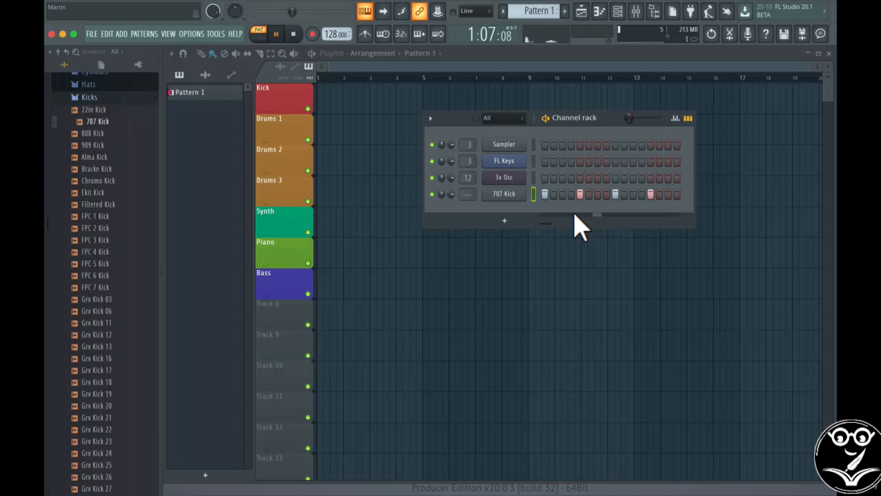
Set the project tempo to 120 BPM and play the kick pattern
key(space)
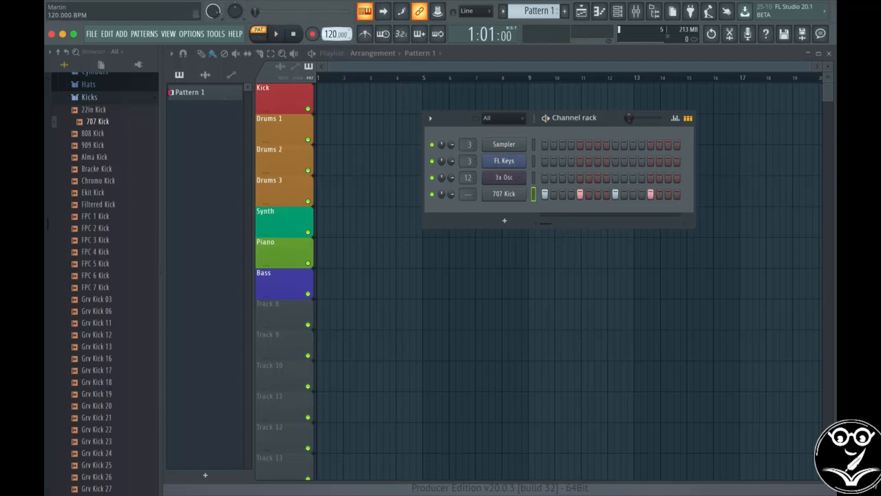
key(space)
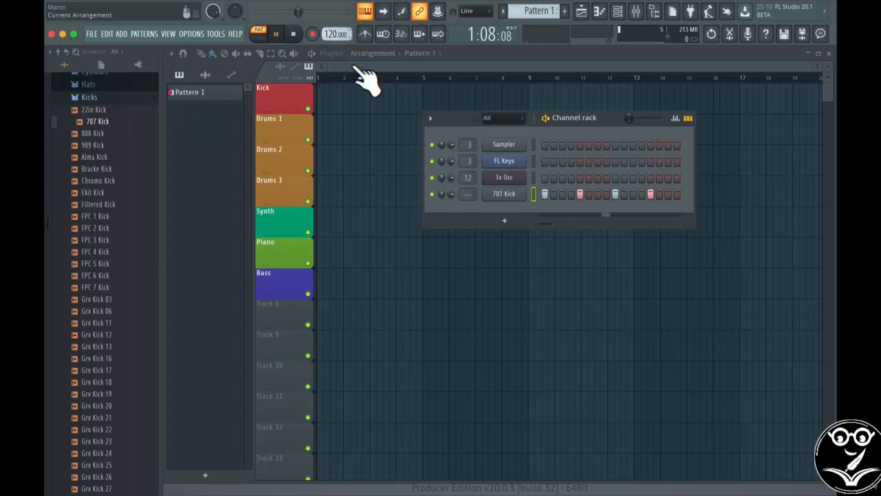
key(space)
Audition closed and open hats in the Hats folder and add the 808 CH sample as a new channel below 707 Kick
click(89, 98)
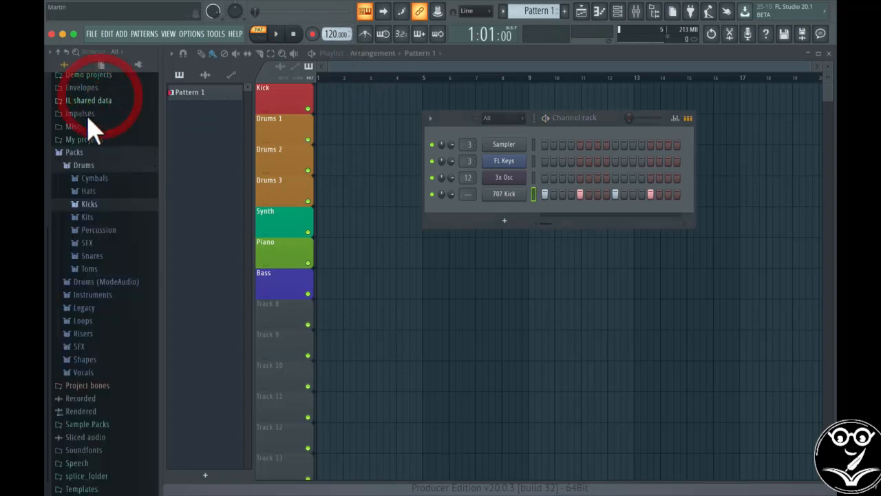
click(97, 192)
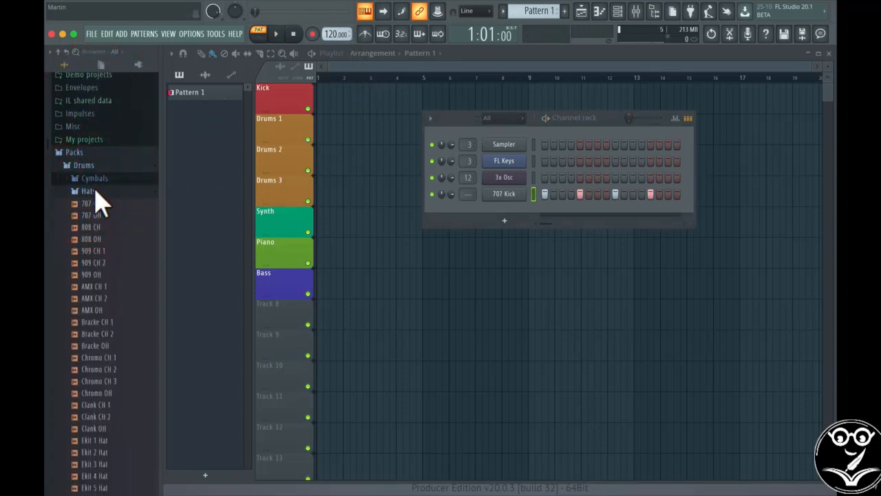
scroll(115, 245, down, 5)
scroll(114, 245, up, 5)
mouse_move(93, 216)
mouse_down()
mouse_move(99, 246)
mouse_move(102, 219)
mouse_up()
click(90, 205)
click(91, 226)
drag(100, 230, 507, 206)
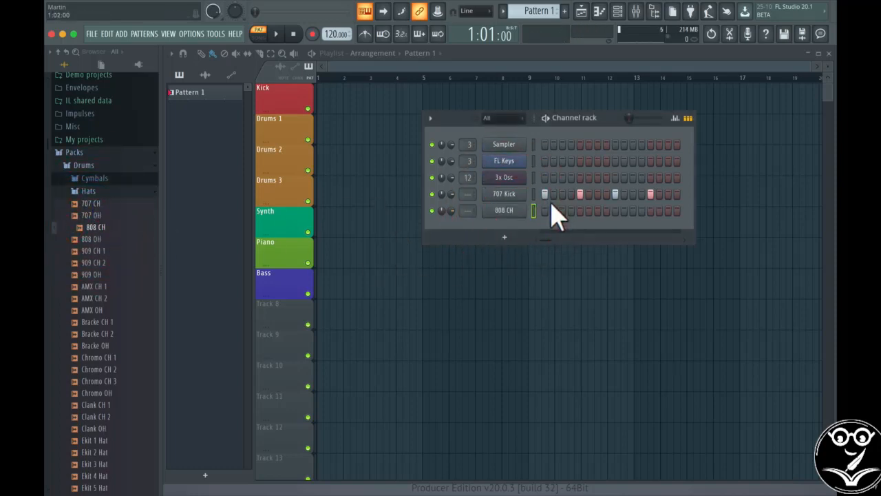
Fill the 808 CH channel on each 2 steps and play the kick and hat pattern
click(563, 210)
click(580, 211)
click(597, 210)
click(615, 211)
right_click(522, 210)
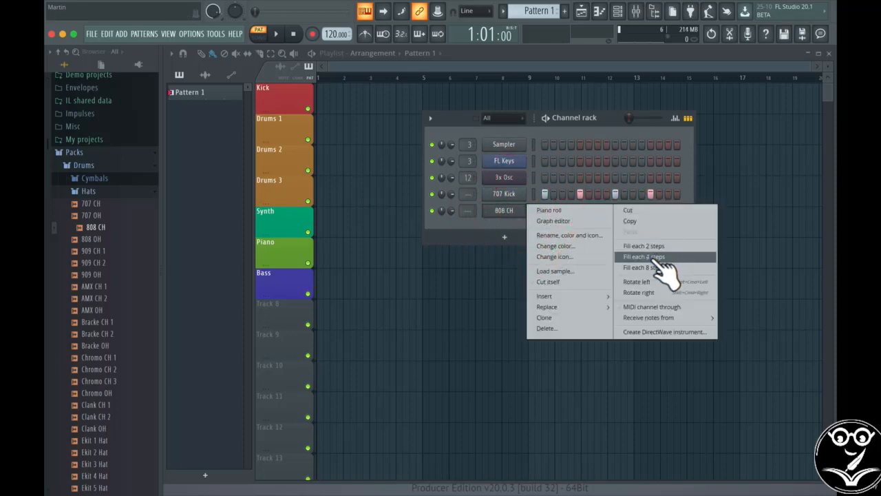
click(644, 267)
right_click(520, 211)
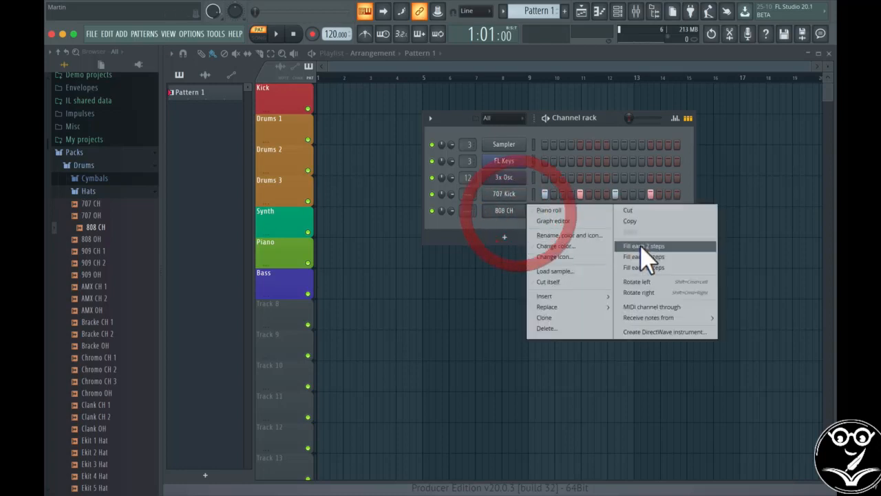
click(647, 245)
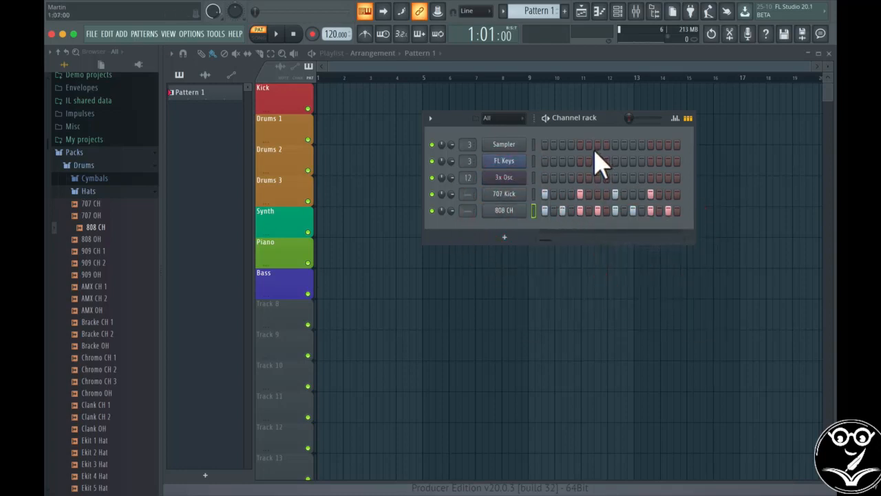
key(space)
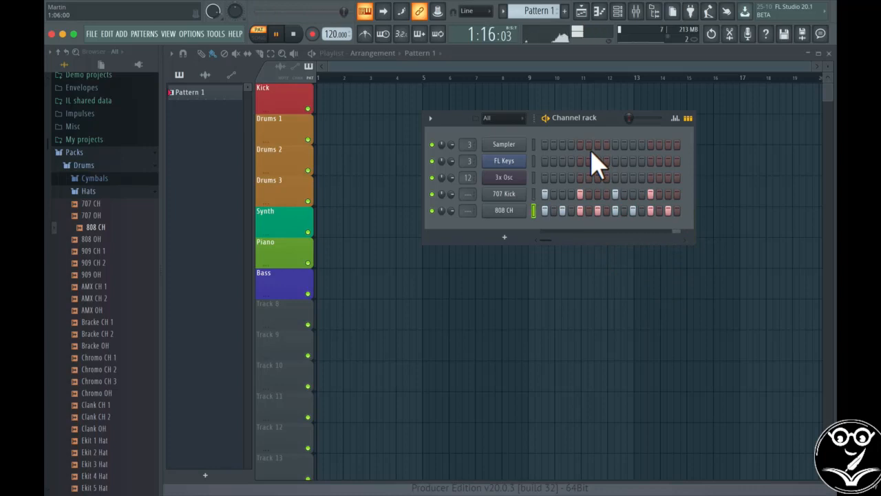
key(space)
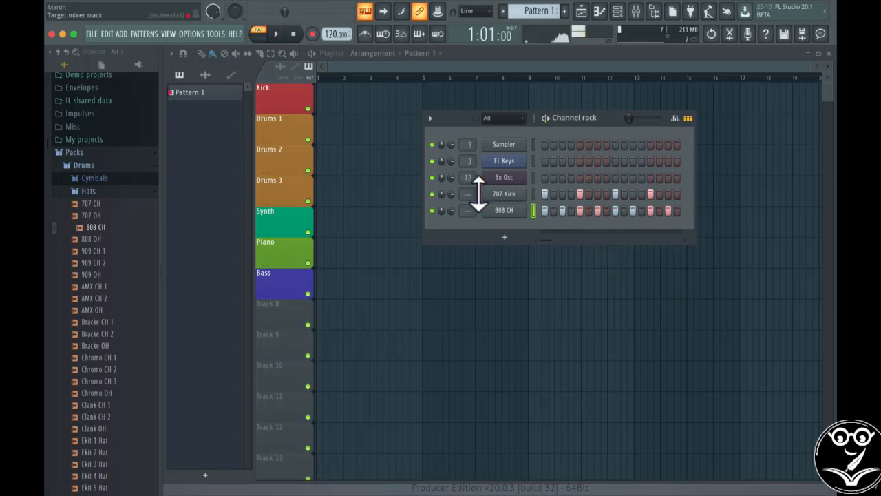
Add the 707 Snare sample from the Snares folder to the channel rack as a new channel below 808 CH
click(93, 192)
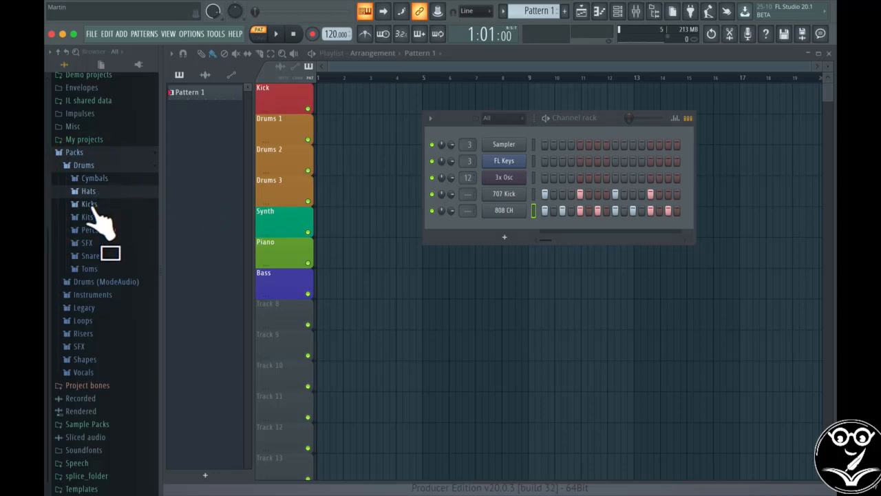
click(95, 256)
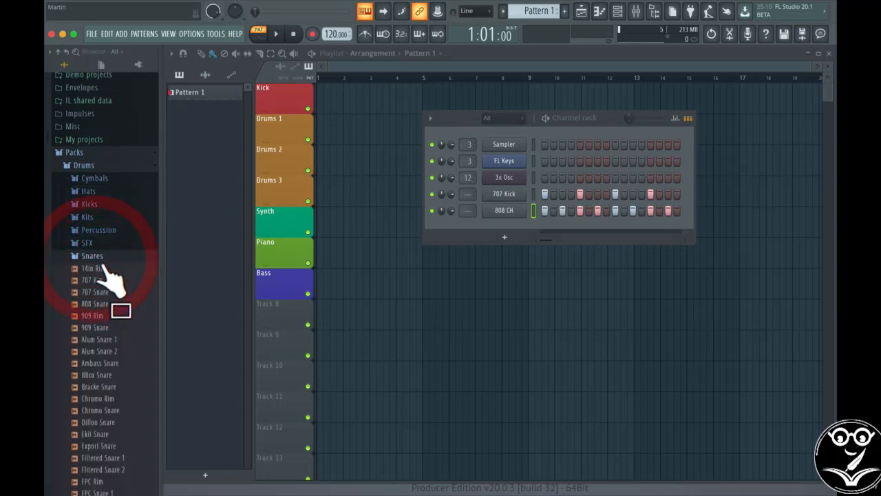
click(107, 303)
drag(117, 310, 504, 227)
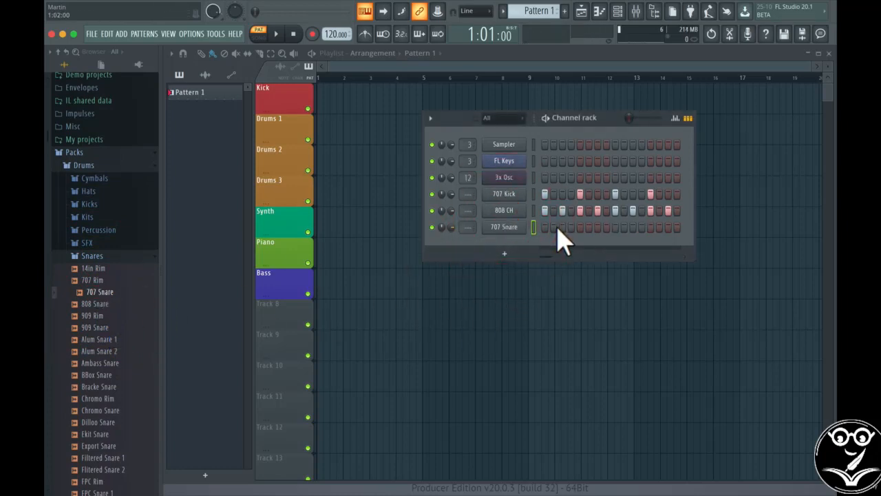
Place 707 Snare hits on steps 5 and 13 and play the full drum pattern
click(579, 227)
click(650, 227)
key(space)
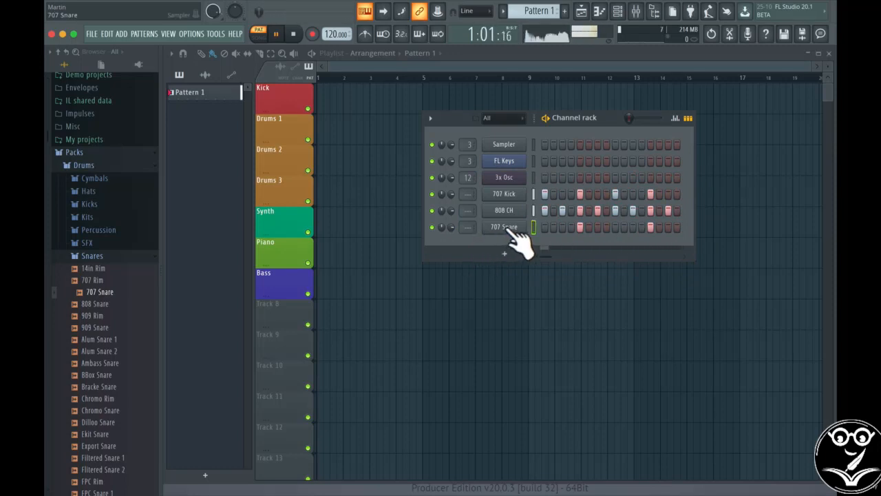
key(space)
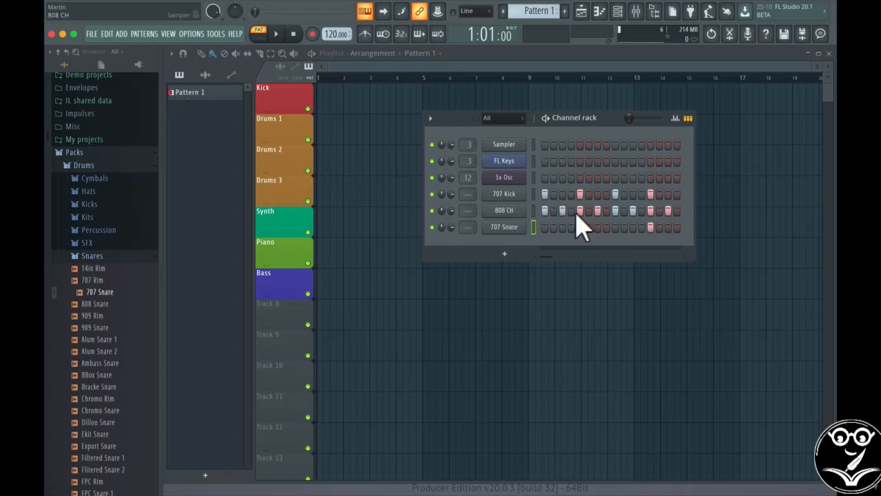
Open the 808 CH channel in the piano roll, examine its notes on C5, and reposition the piano roll window
right_click(524, 211)
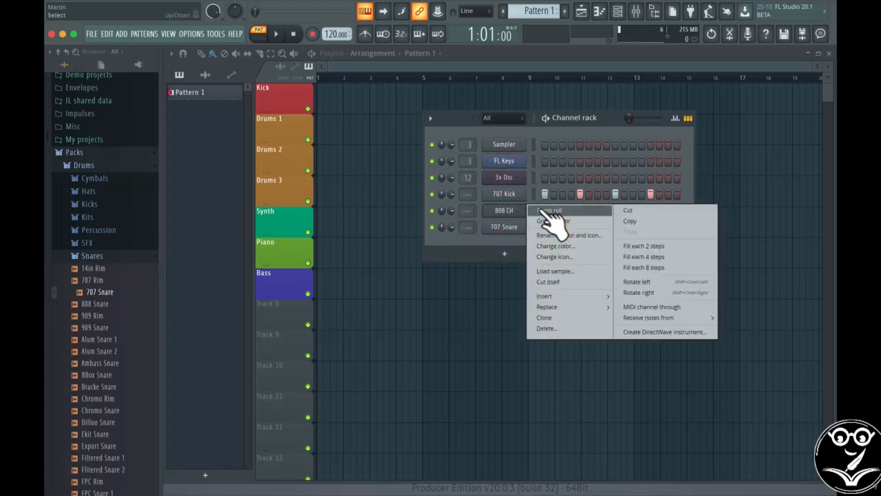
click(548, 210)
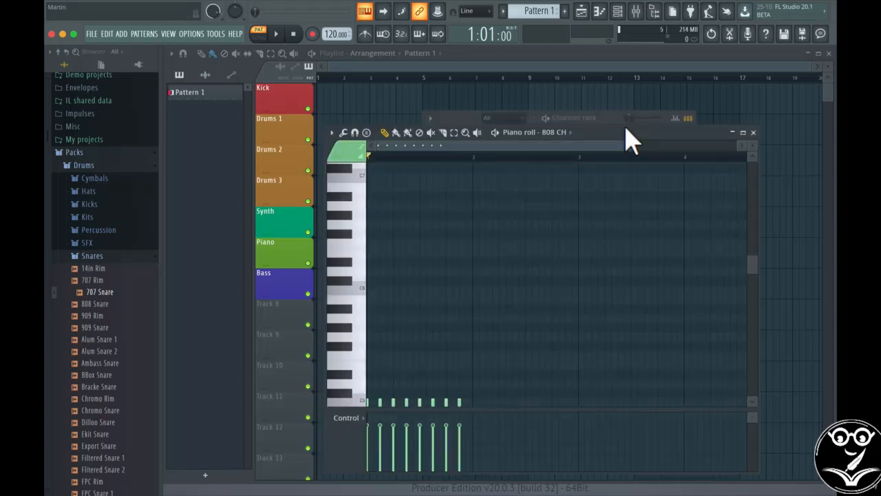
drag(622, 129, 630, 127)
scroll(482, 217, down, 10)
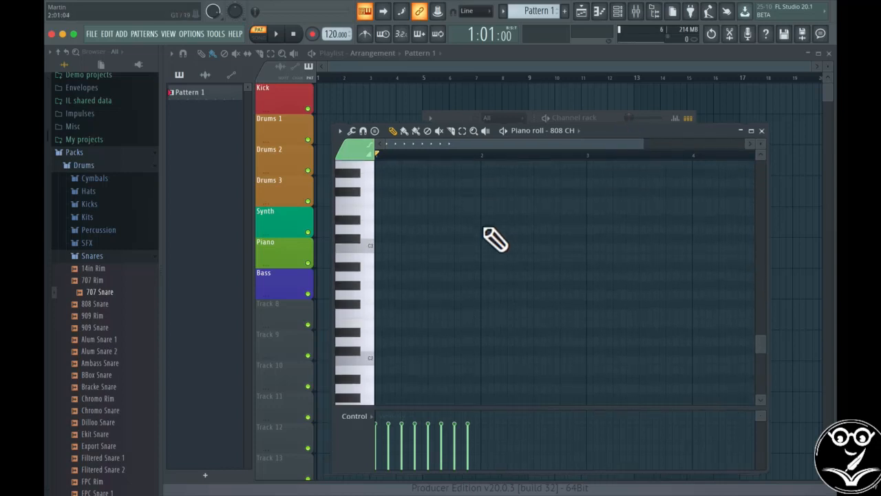
scroll(484, 230, up, 15)
scroll(495, 239, down, 8)
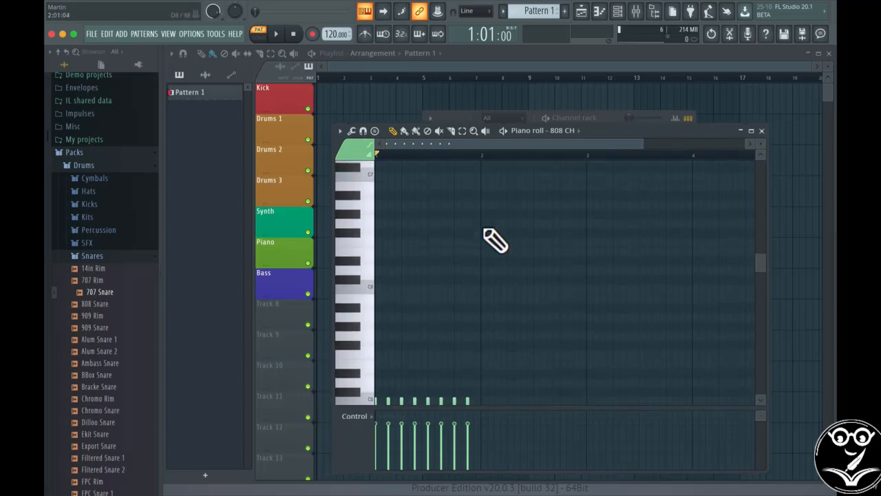
click(460, 288)
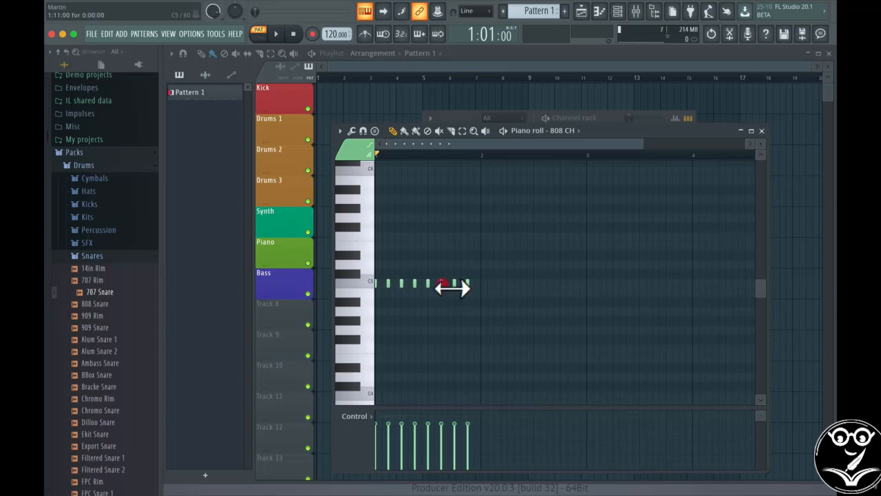
drag(624, 128, 707, 242)
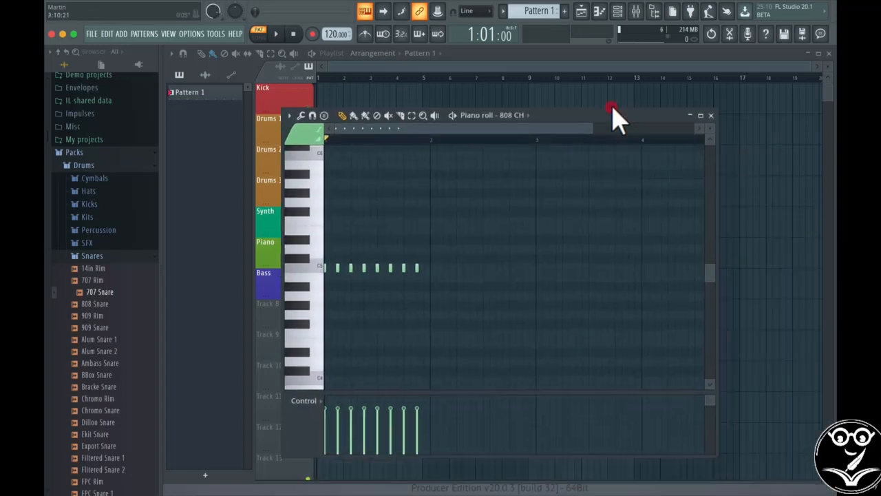
Show note velocity in the piano roll's control lane and lower the velocity of the second, fourth, sixth and eighth 808 CH notes
drag(613, 110, 619, 73)
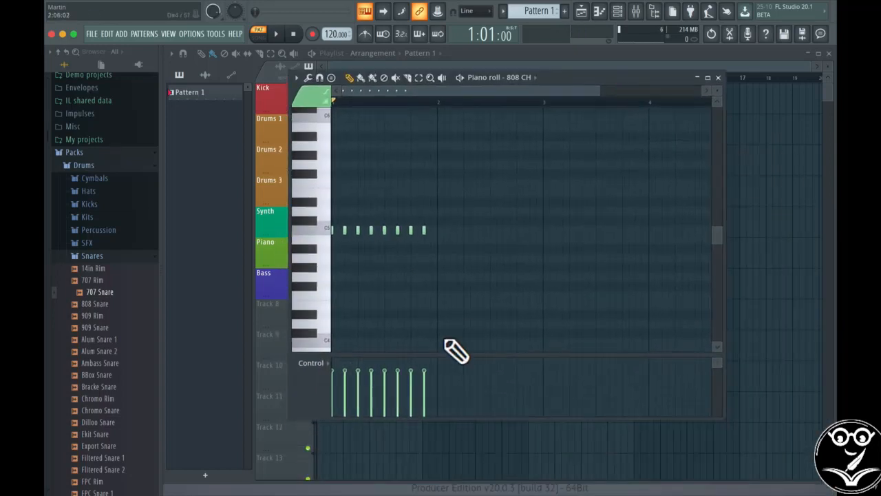
click(313, 363)
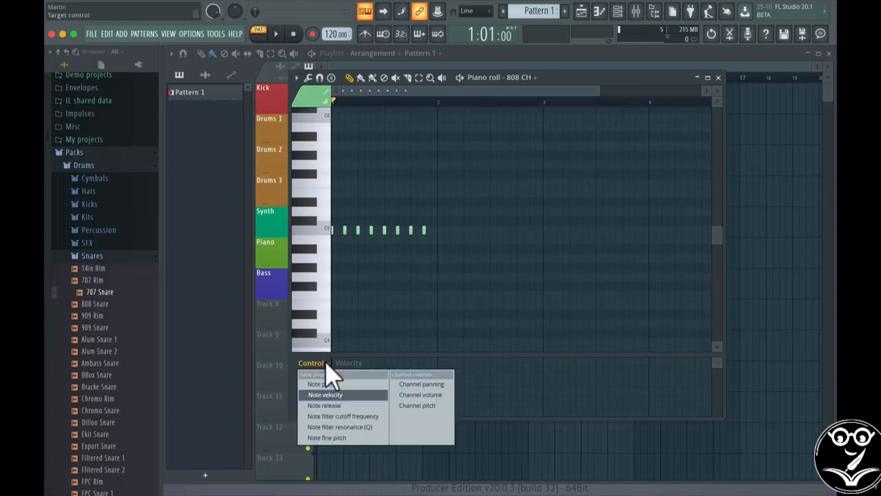
click(334, 395)
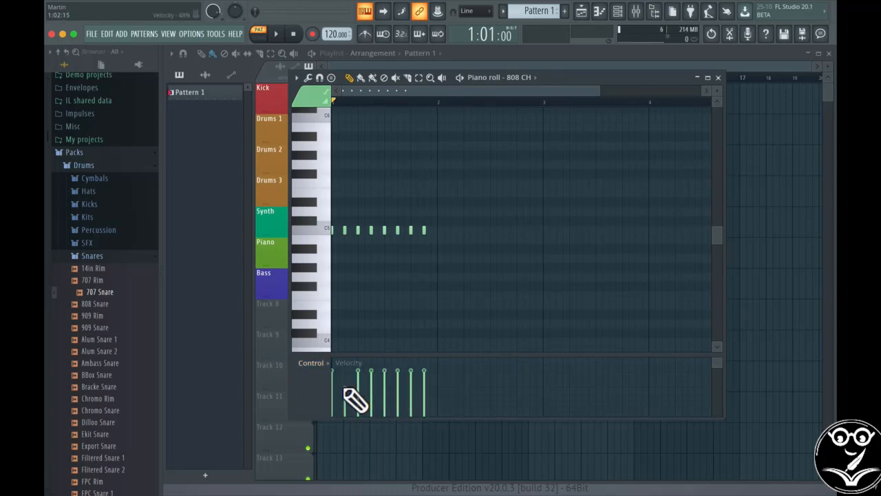
click(371, 397)
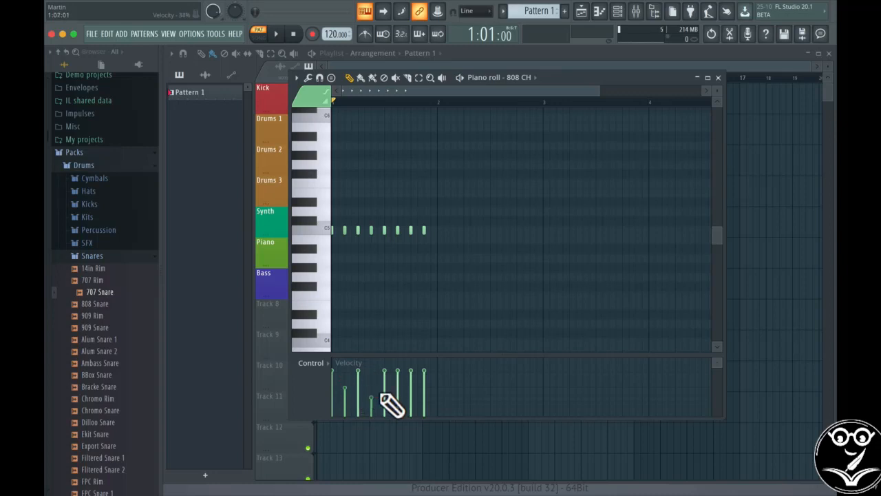
click(397, 390)
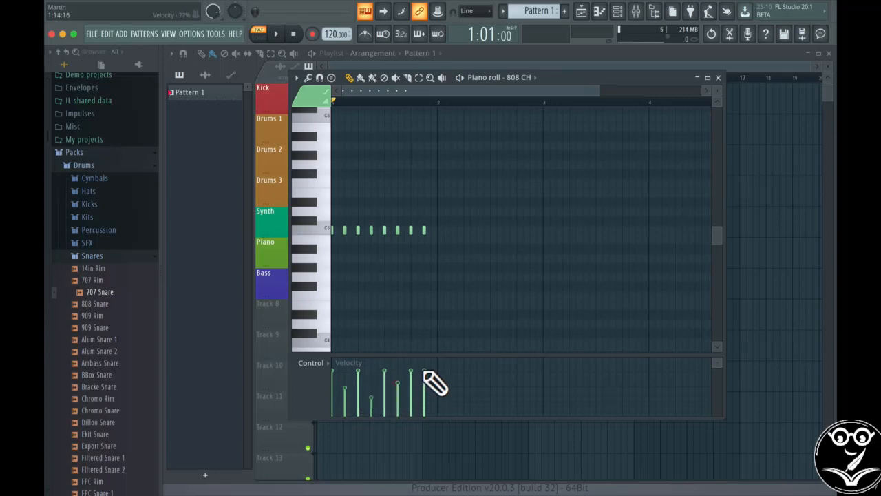
click(424, 400)
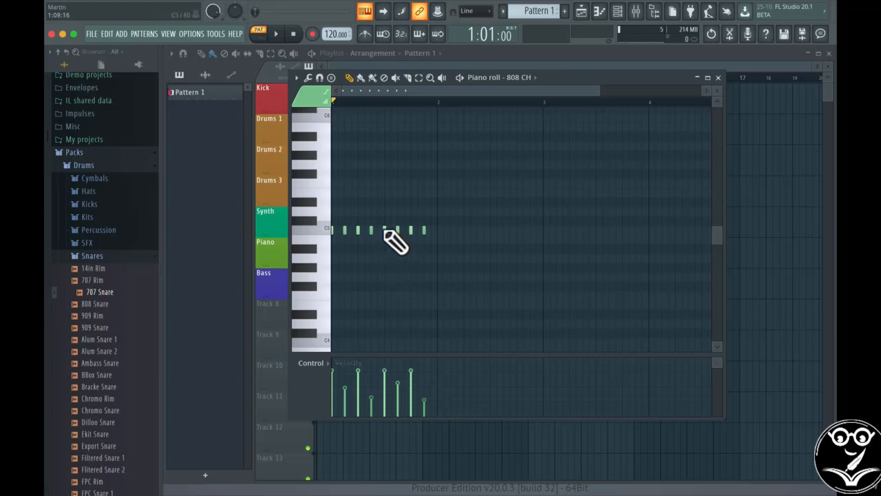
Play the pattern, slightly raise the velocities of the fourth and eighth 808 CH notes, and play it again
click(422, 264)
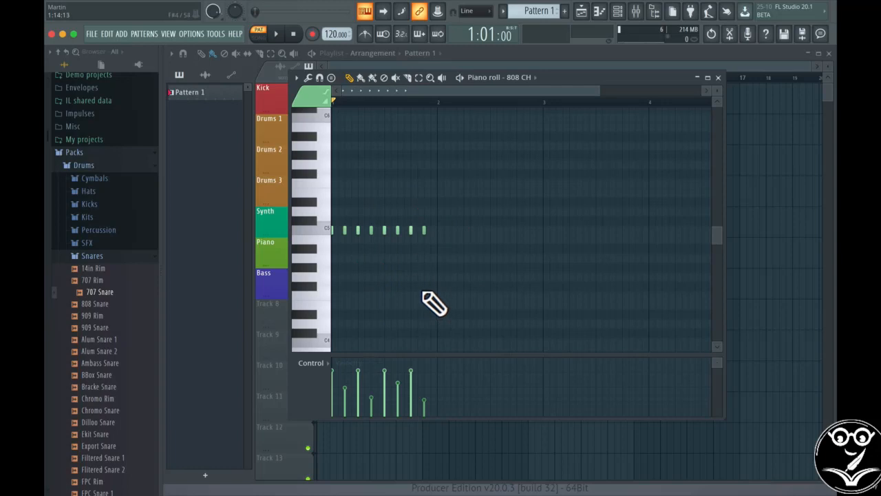
key(space)
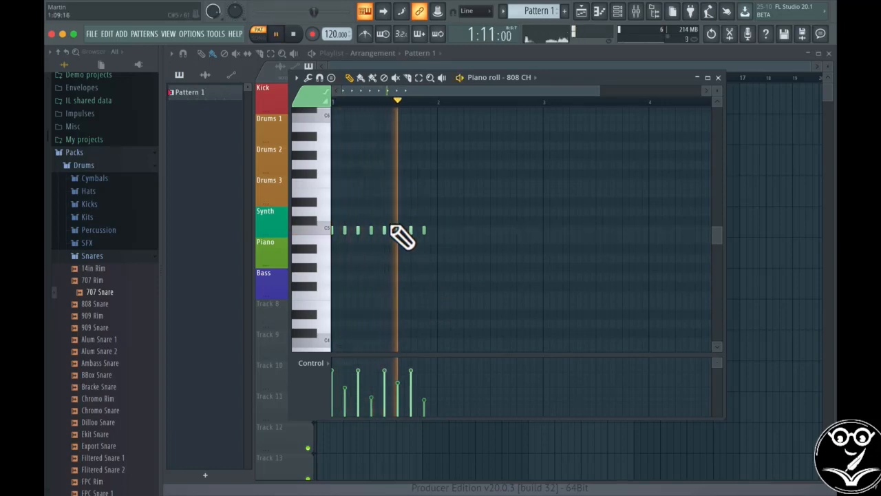
key(space)
click(370, 384)
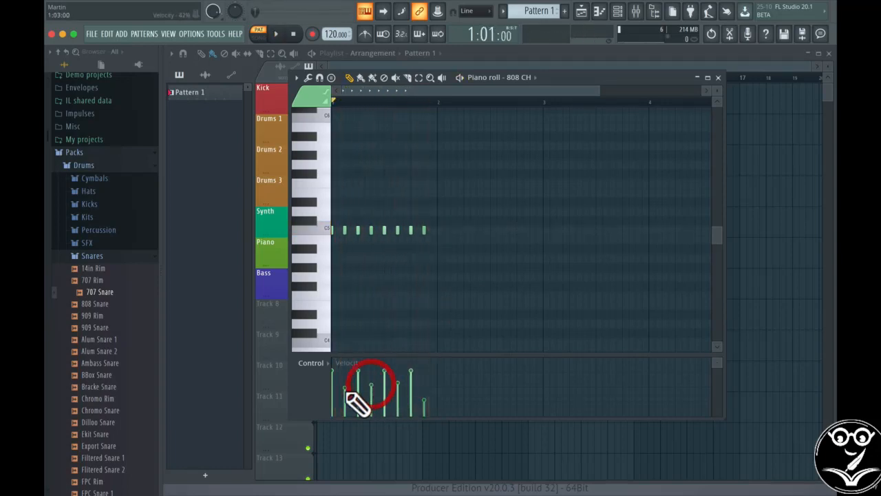
click(425, 391)
key(space)
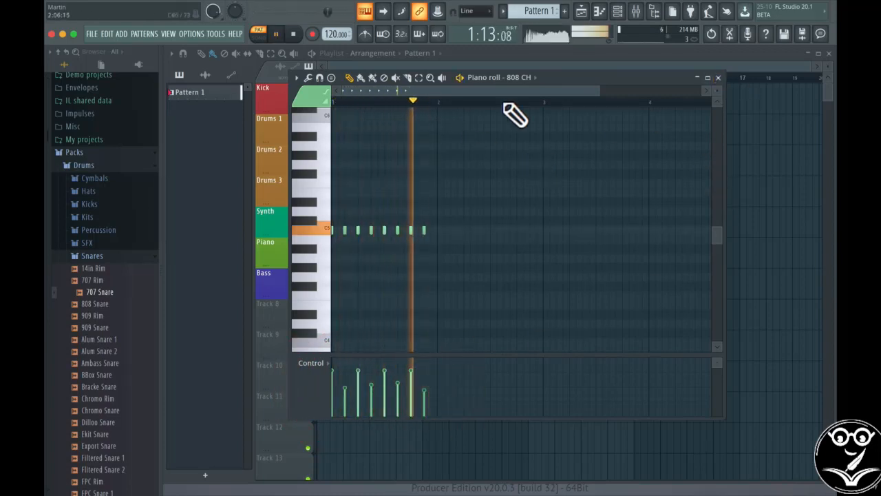
key(space)
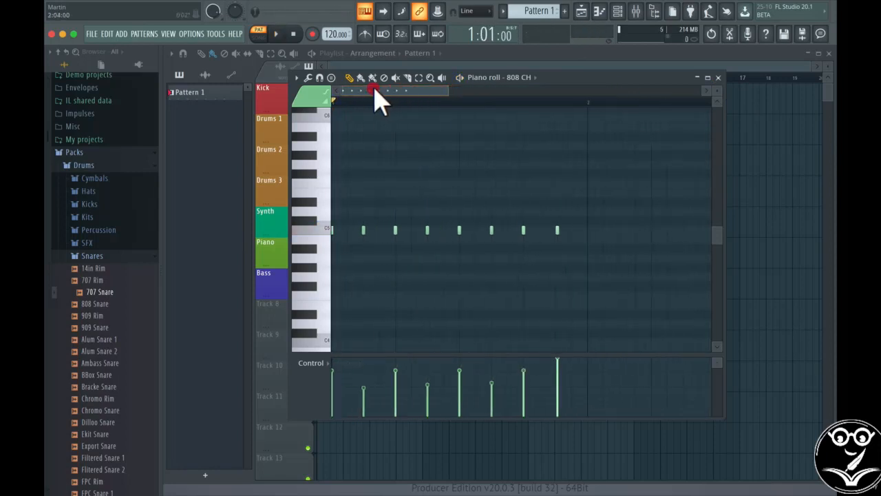
Add an extra C5 hat note midway between the fourth and fifth 808 CH notes and play the pattern
click(347, 107)
click(443, 231)
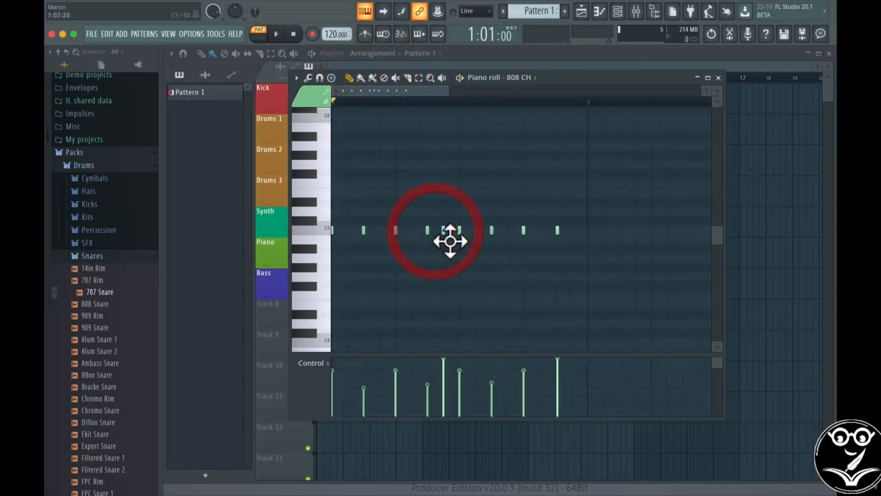
drag(432, 231, 443, 230)
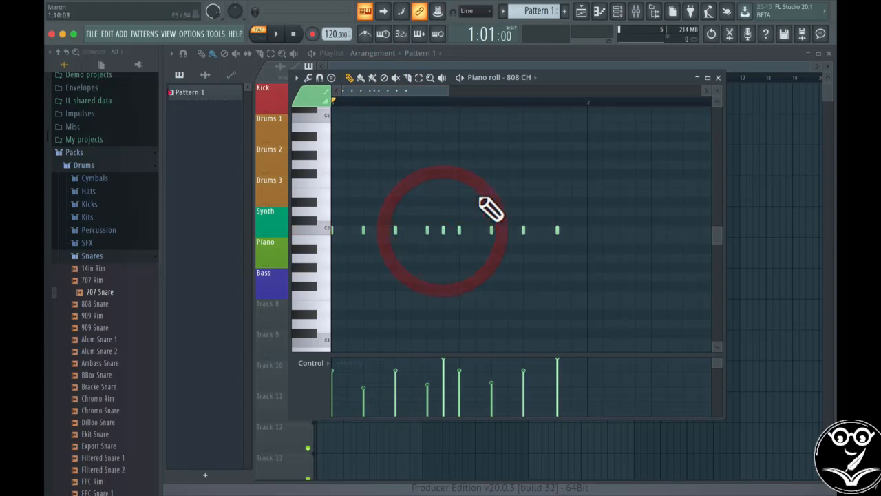
key(space)
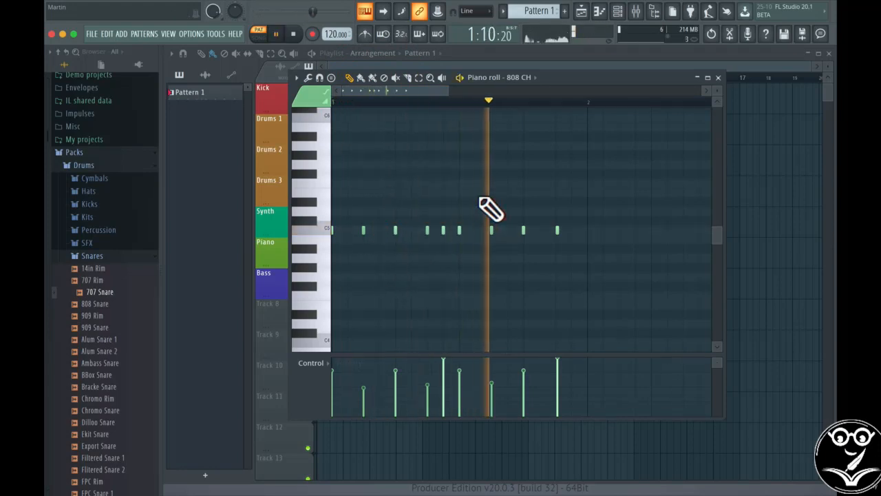
Lower the velocities of the added middle note and the last 808 CH note, and stop playback
drag(449, 370, 444, 378)
click(558, 390)
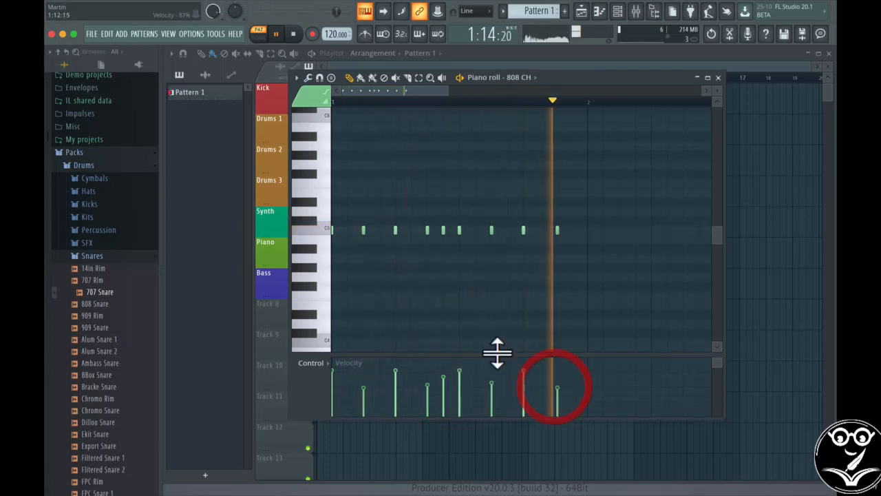
click(559, 388)
key(space)
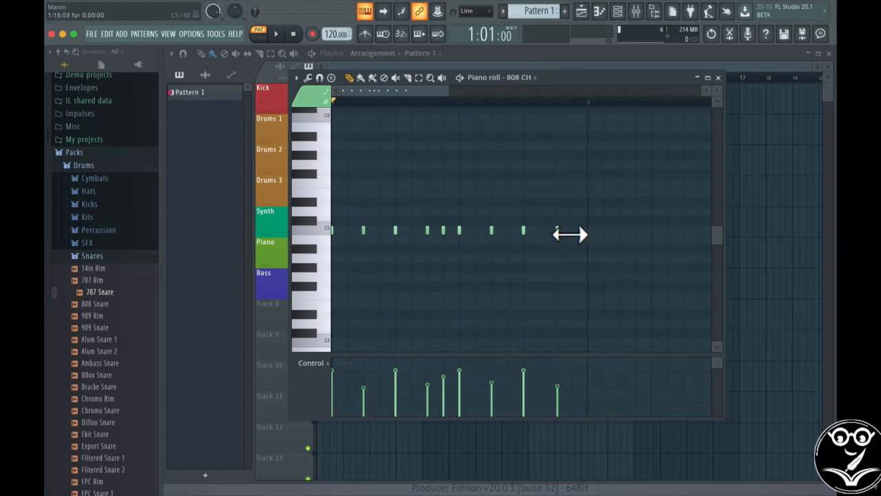
Shift the last 808 CH note slightly later off the grid during playback and add another C5 note on step 15
key(shift)
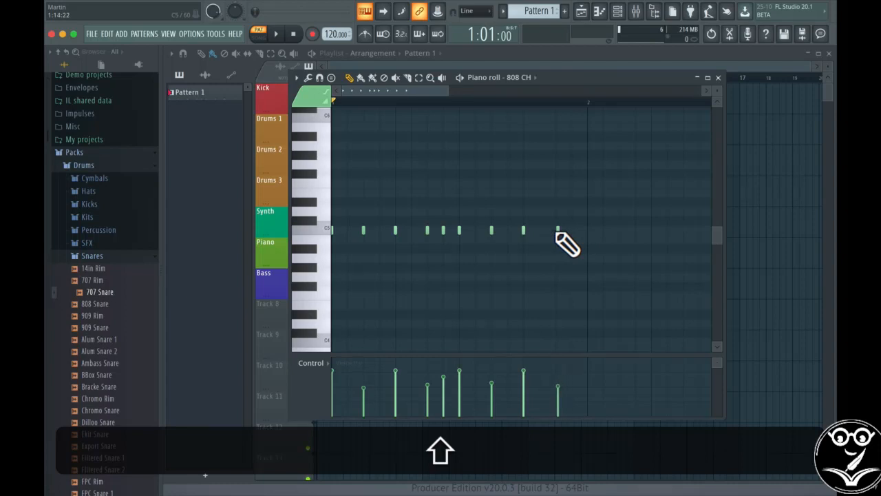
key(space)
drag(561, 231, 563, 231)
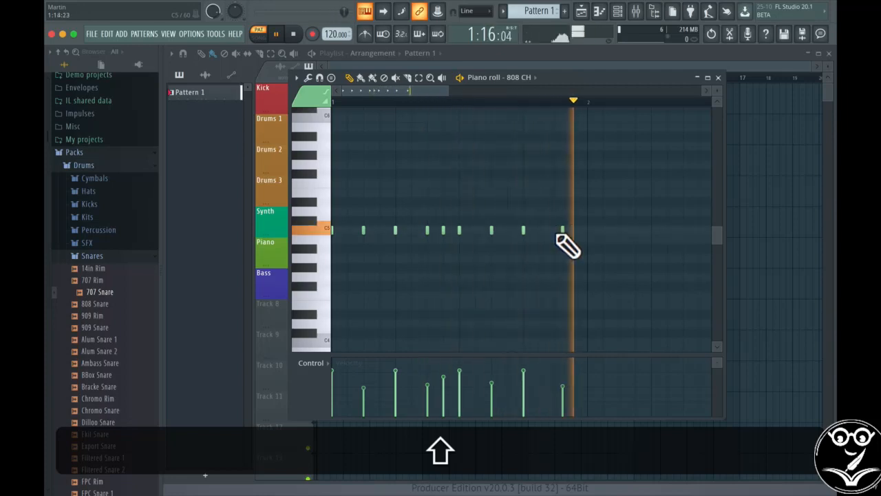
scroll(557, 233, up, 3)
click(555, 231)
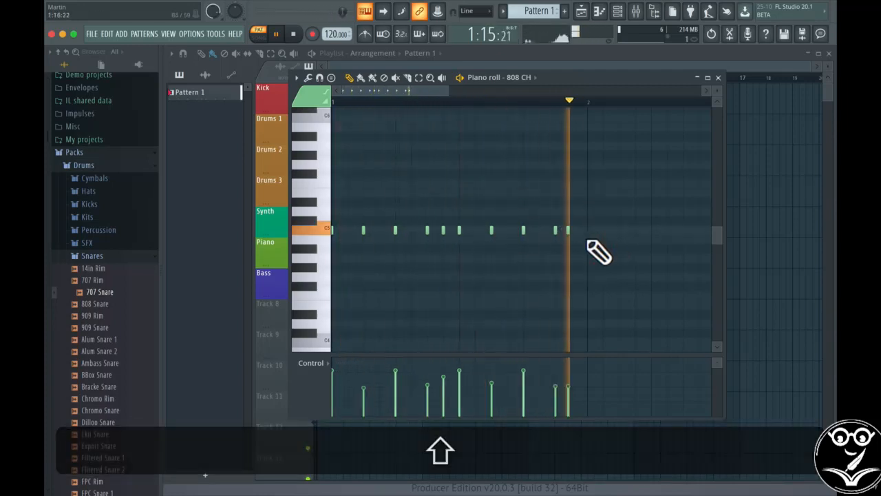
click(557, 232)
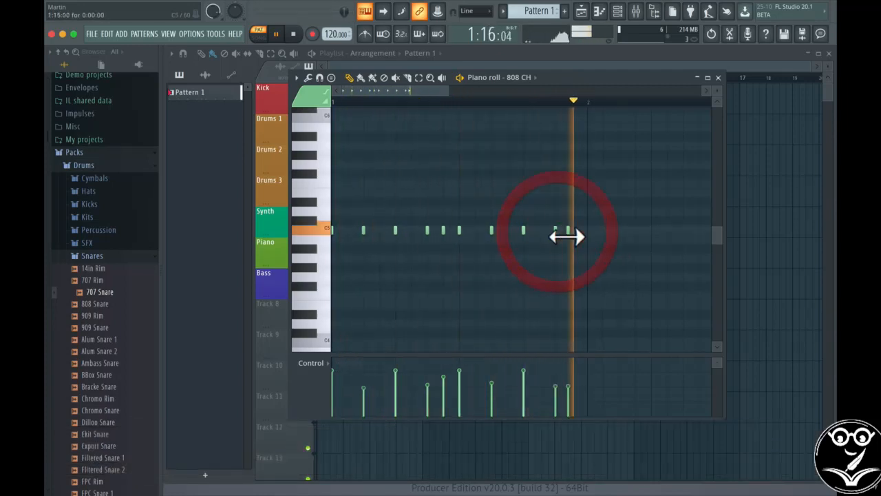
Nudge the last two 808 CH notes in small off-grid amounts during playback, leaving the final one just before step 16
scroll(557, 232, up, 1)
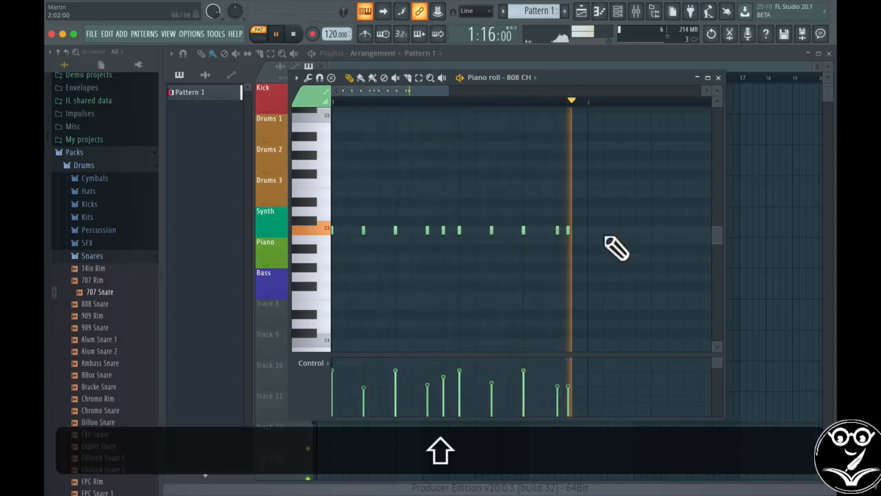
scroll(571, 233, up, 1)
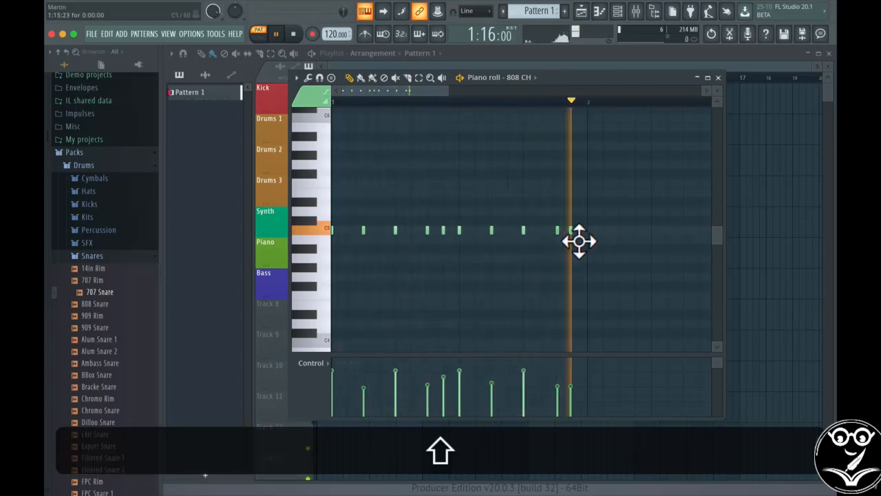
scroll(578, 241, down, 3)
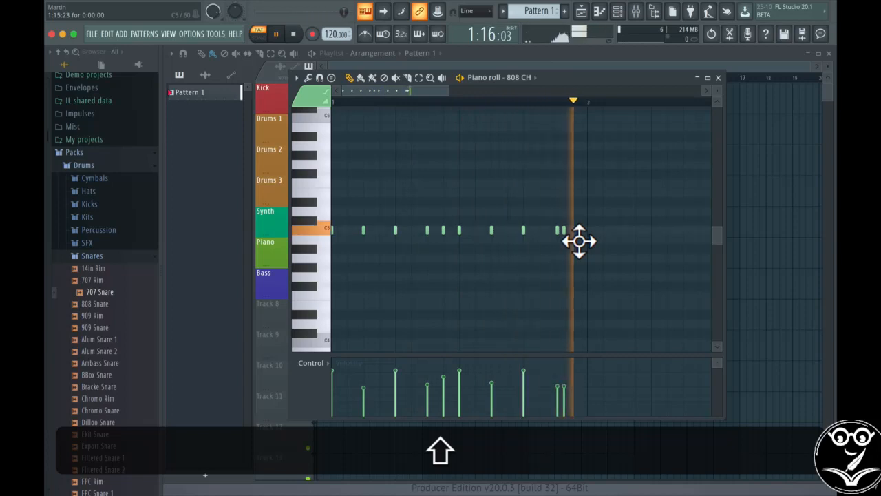
scroll(576, 240, down, 1)
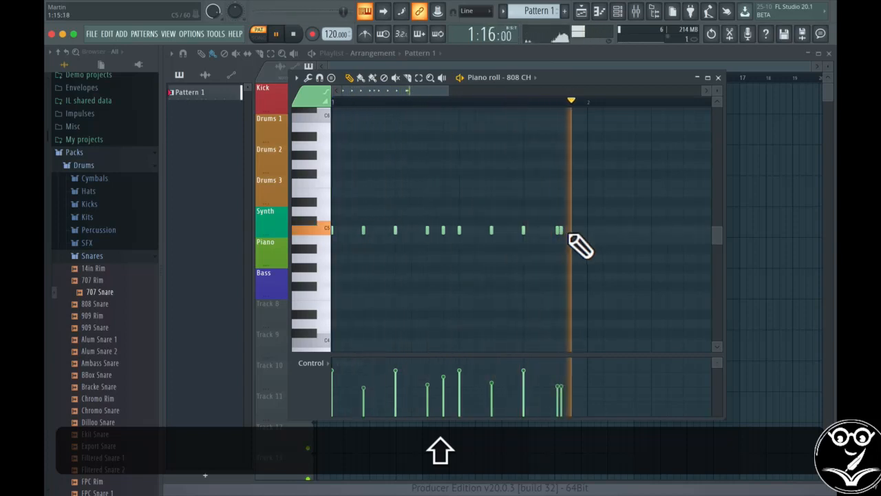
scroll(576, 243, up, 2)
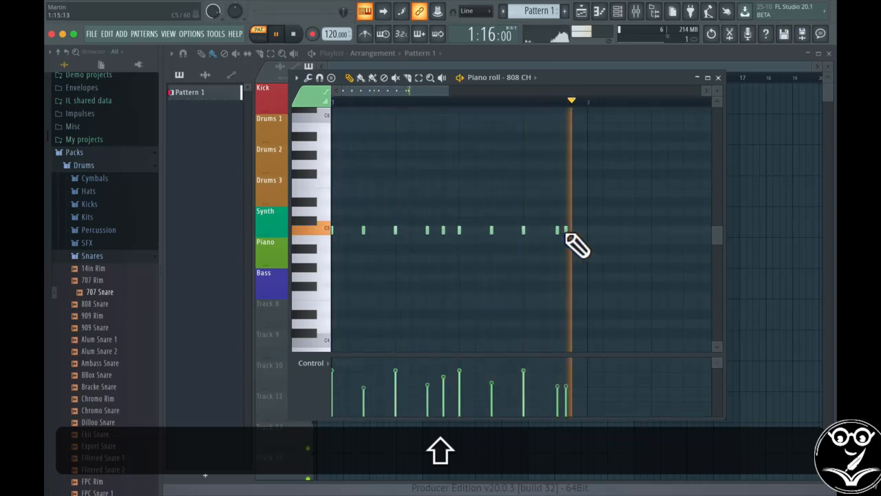
scroll(567, 233, up, 1)
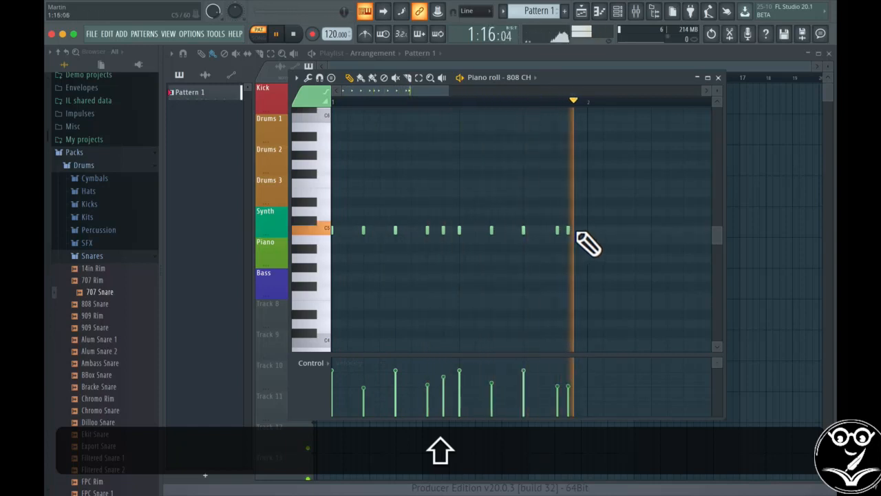
Add a closely spaced extra C5 note at the end of the hat pattern, stop playback and close the piano roll
alt+click(571, 230)
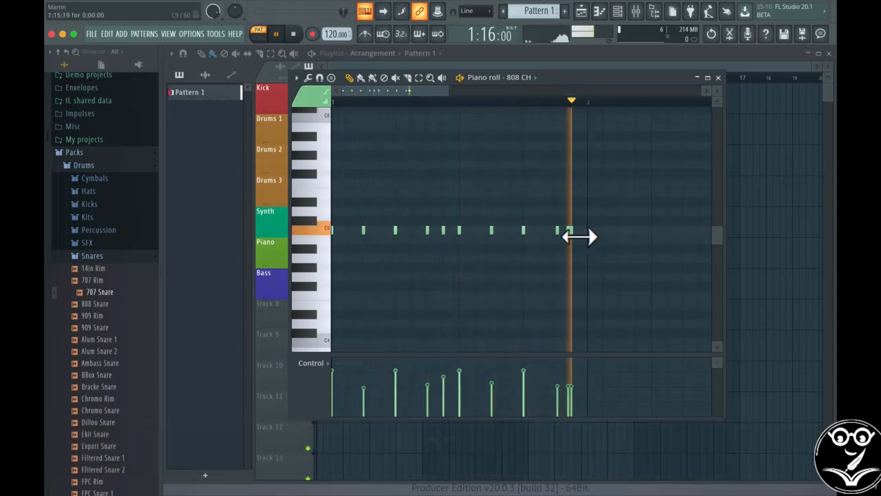
click(574, 231)
scroll(577, 236, up, 1)
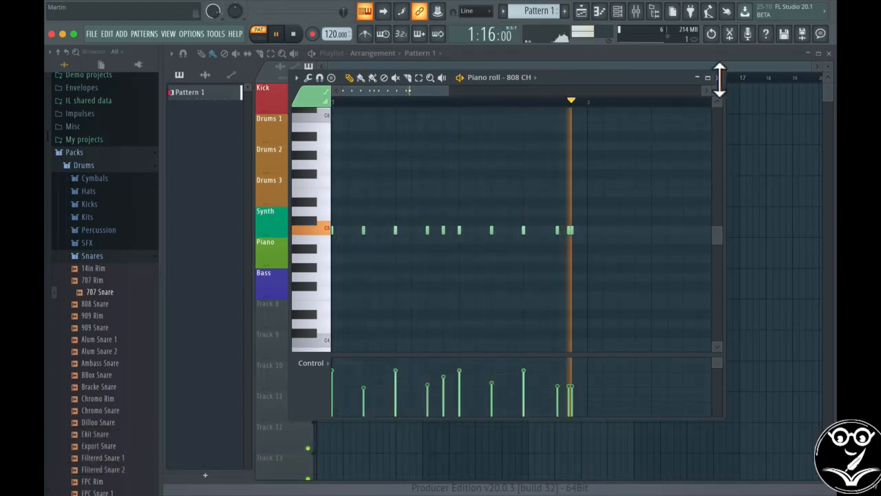
key(space)
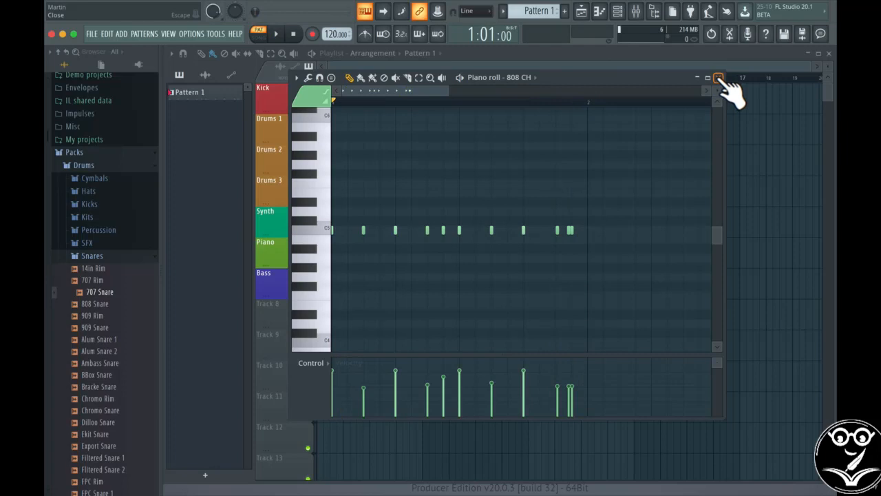
click(718, 77)
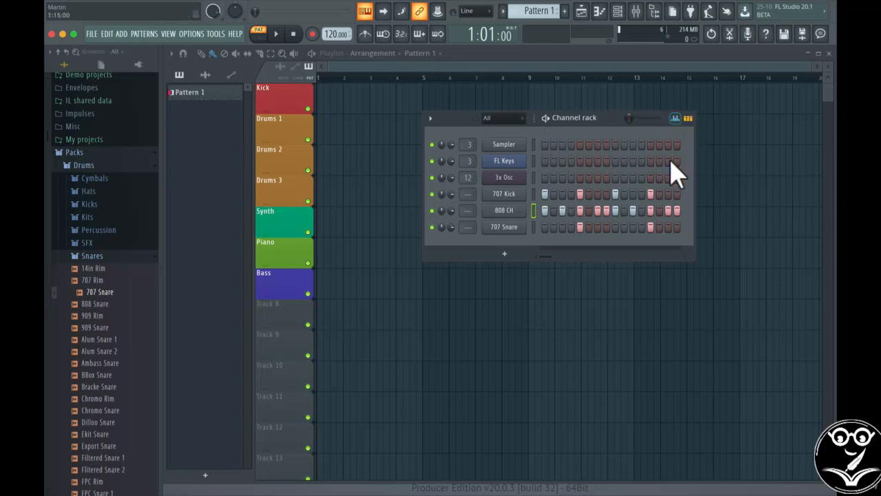
Examine the 808 CH velocities in the channel rack's graph editor, and view the channels as a piano roll overview before returning to steps
click(678, 119)
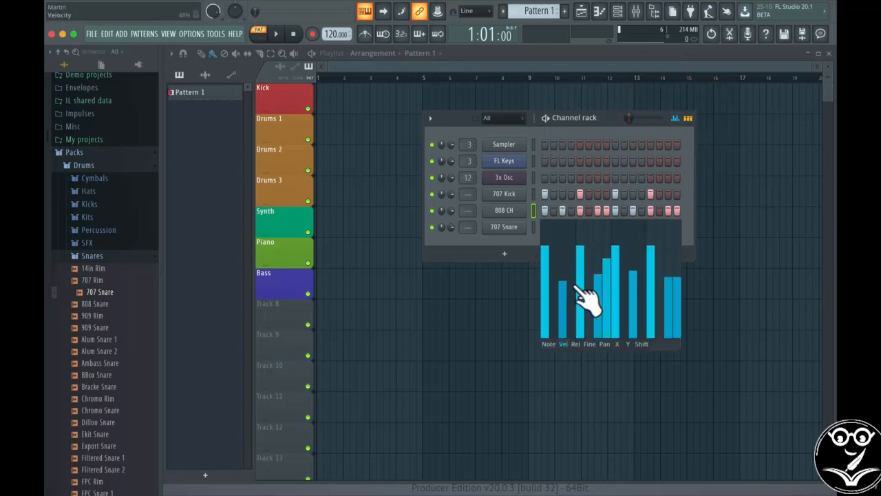
click(675, 119)
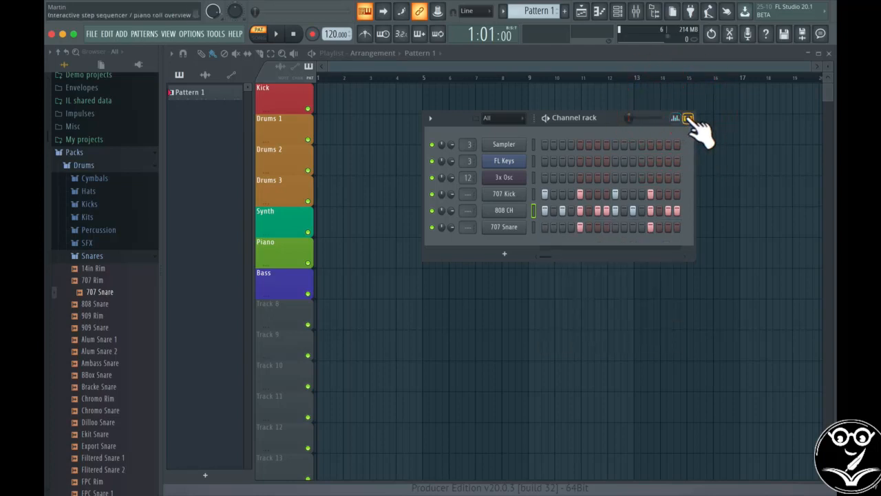
click(687, 118)
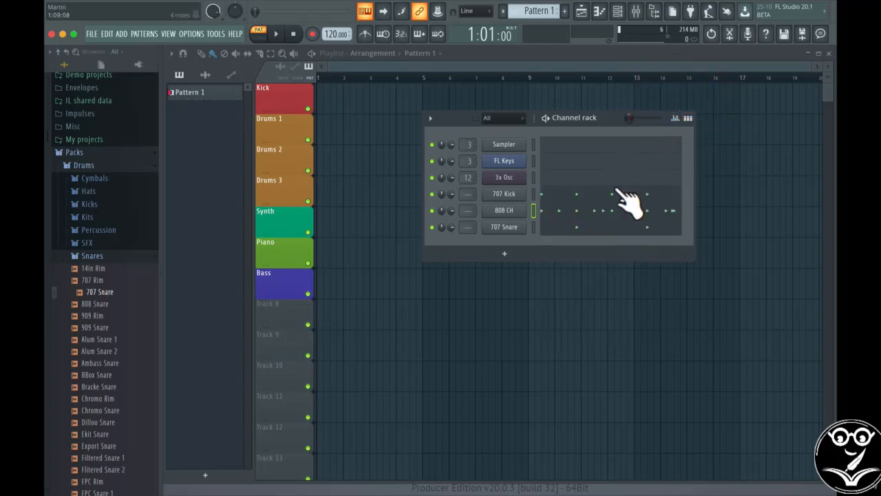
click(688, 118)
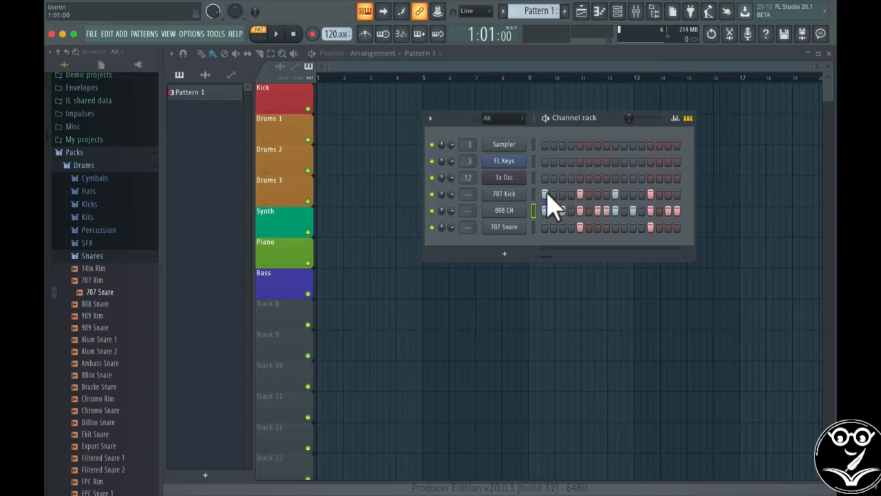
Clear all the 707 Kick and 808 CH steps in the channel rack and hide the rack
drag(574, 193, 669, 194)
drag(543, 210, 663, 211)
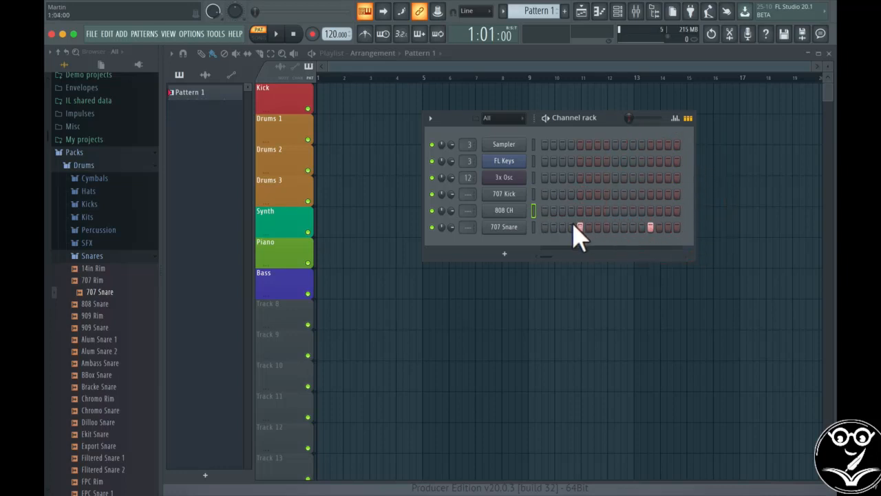
click(618, 11)
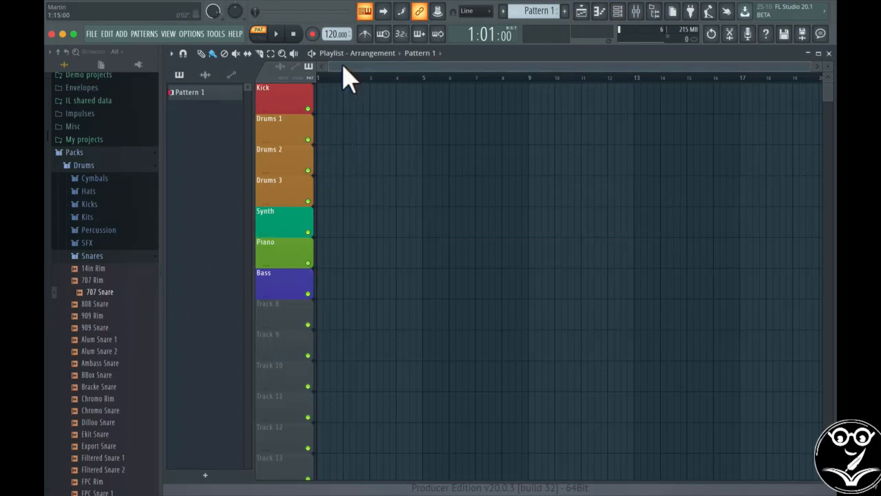
Show the audio clips in the playlist picker and place the 707 Kick sample from the Kicks folder at the start of the Kick track
click(324, 59)
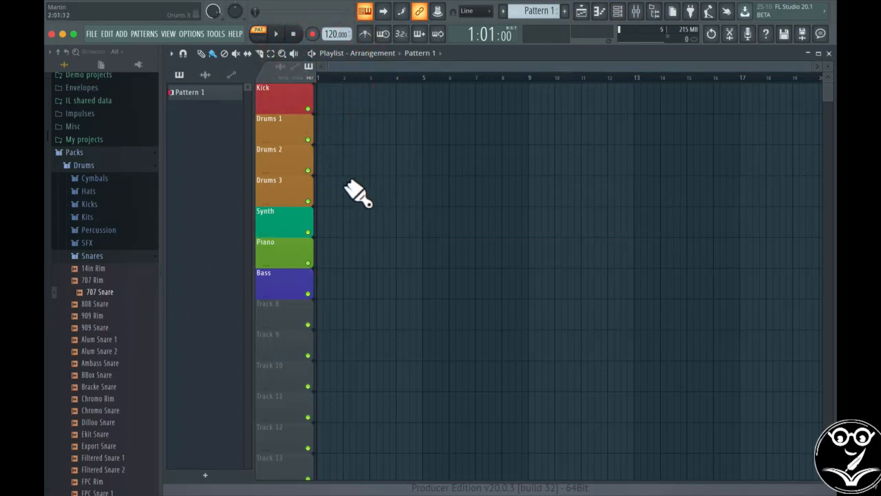
click(205, 74)
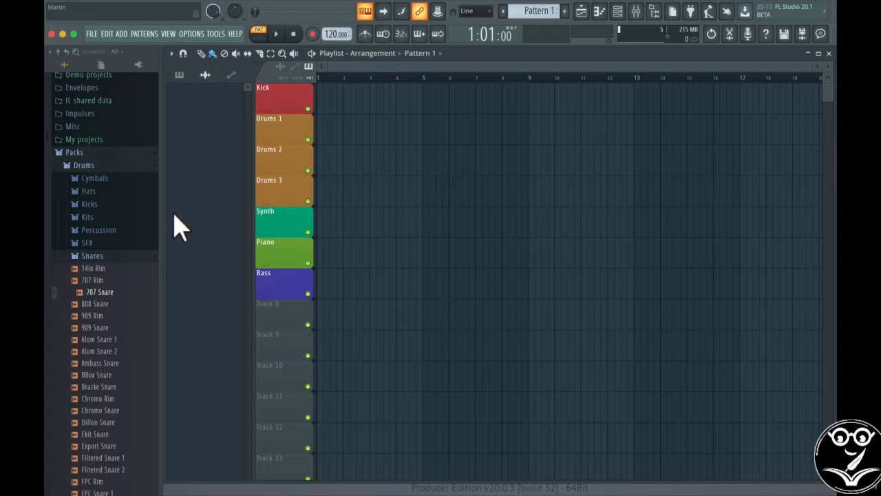
click(91, 203)
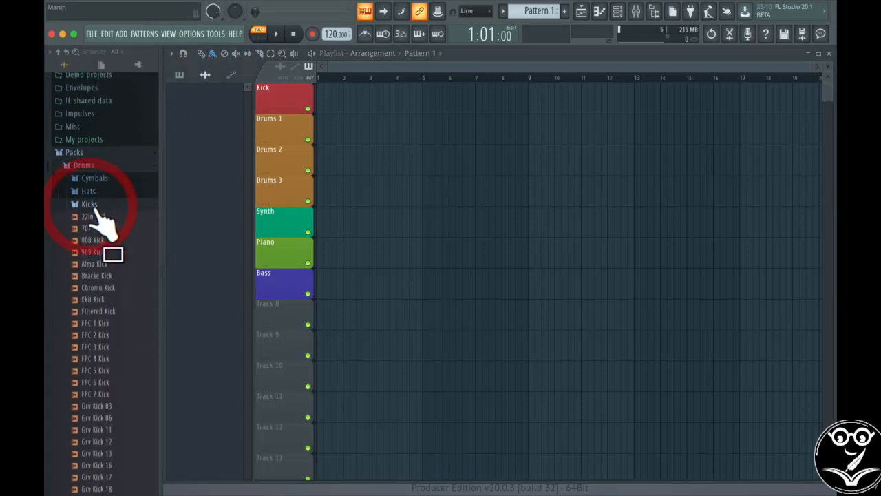
drag(102, 229, 326, 110)
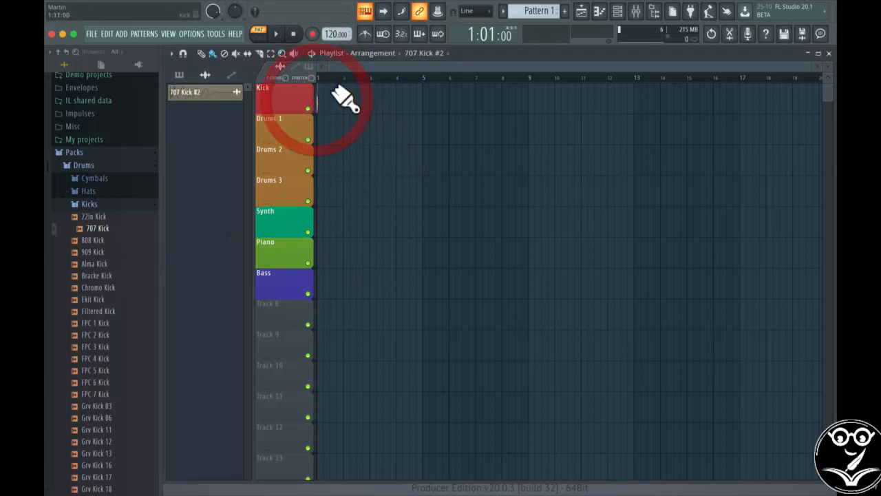
Paint three more 707 Kick clips on steps 2, 3 and 4 of the Kick track
scroll(328, 95, up, 2)
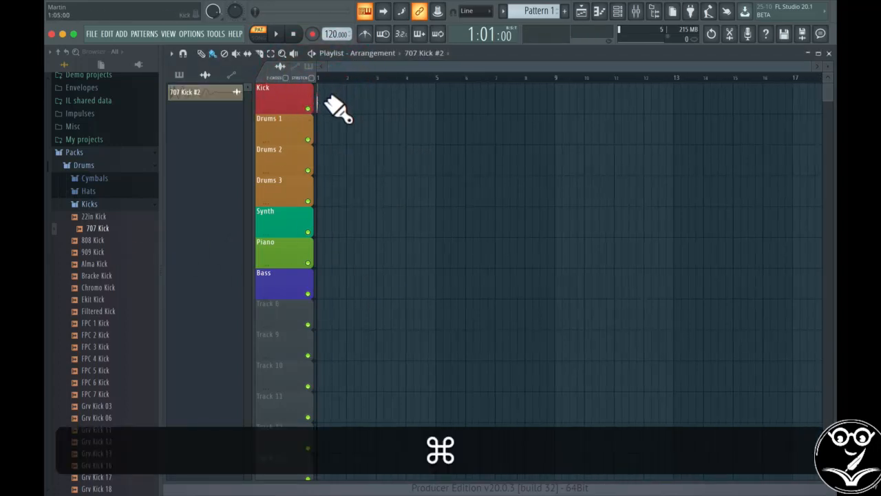
scroll(338, 108, up, 5)
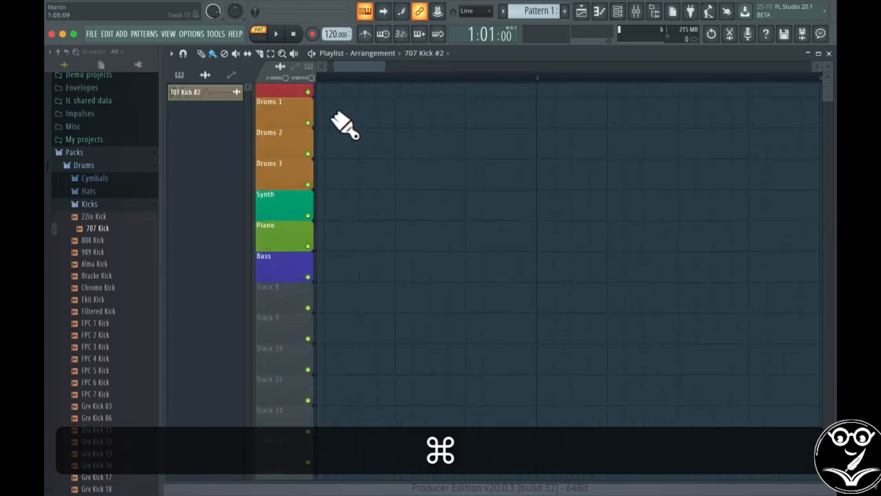
click(320, 108)
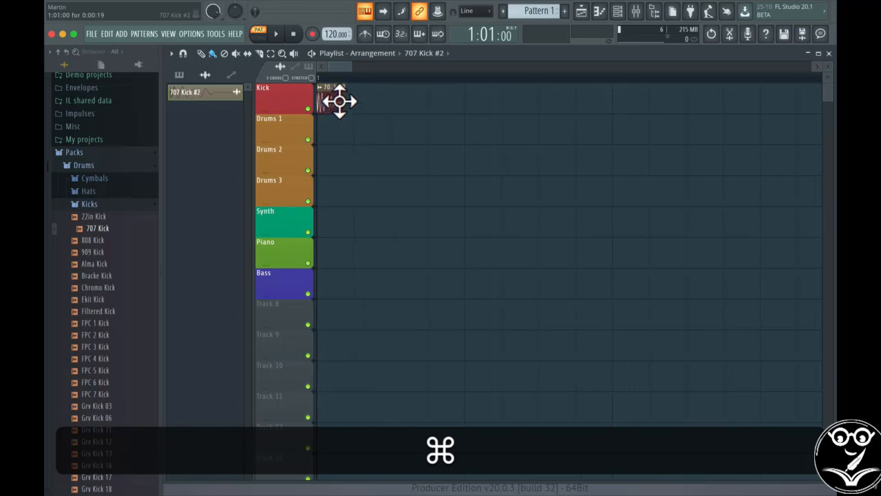
click(354, 96)
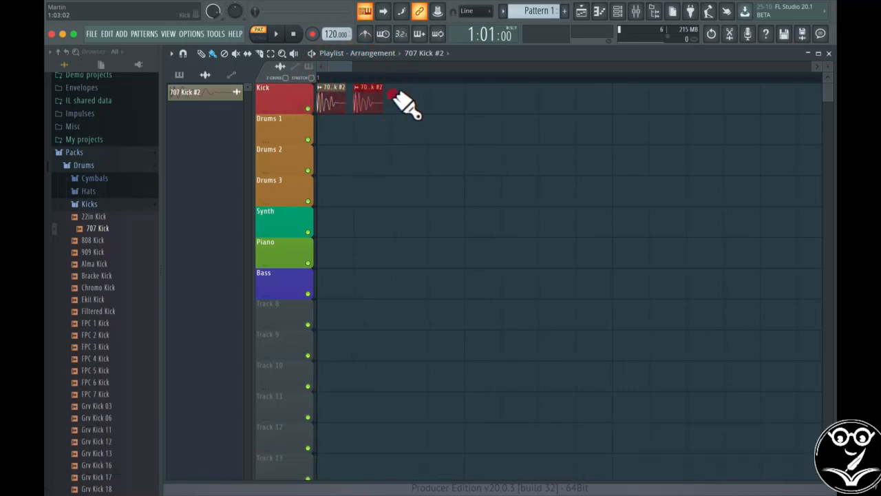
click(406, 104)
click(440, 104)
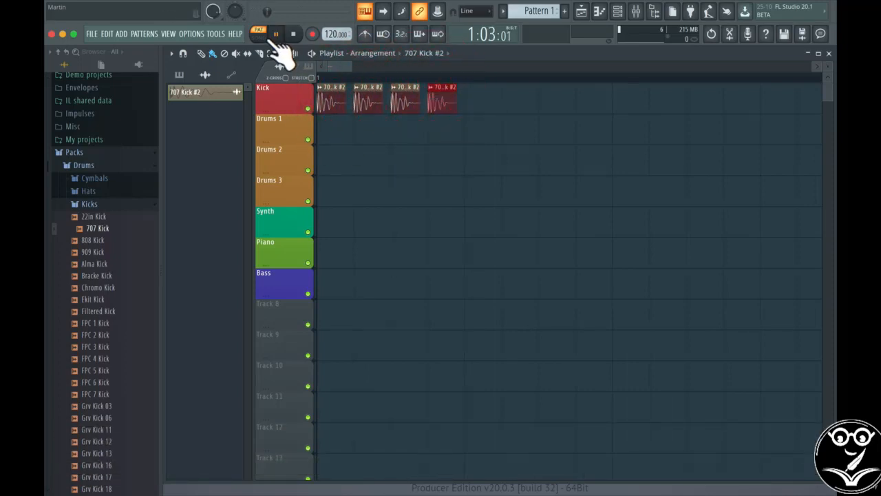
Switch playback to song mode and remove the three kick clips on steps 2 to 4 of the Kick track
click(261, 40)
key(space)
key(space)
right_click(375, 100)
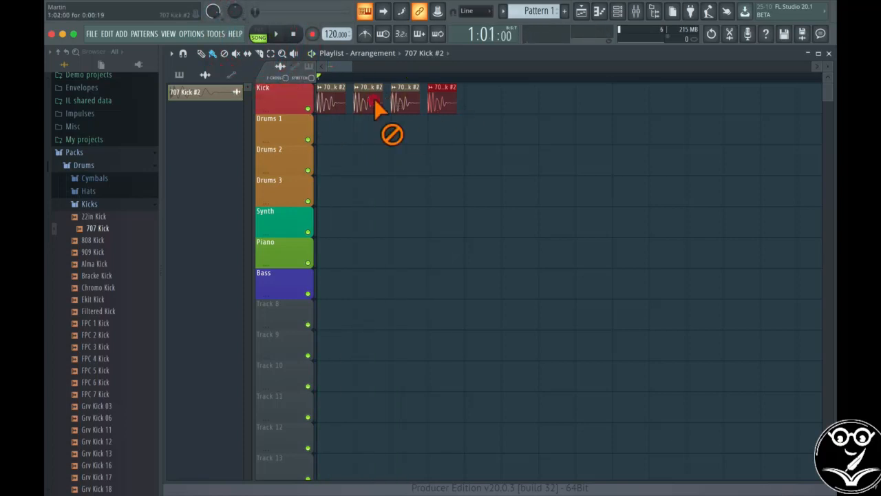
right_click(407, 97)
right_click(430, 105)
Paint 707 Kick clips on beats 2, 3 and 4 of bar 1 in the Kick track and play them back
alt+scroll(448, 122, down, 2)
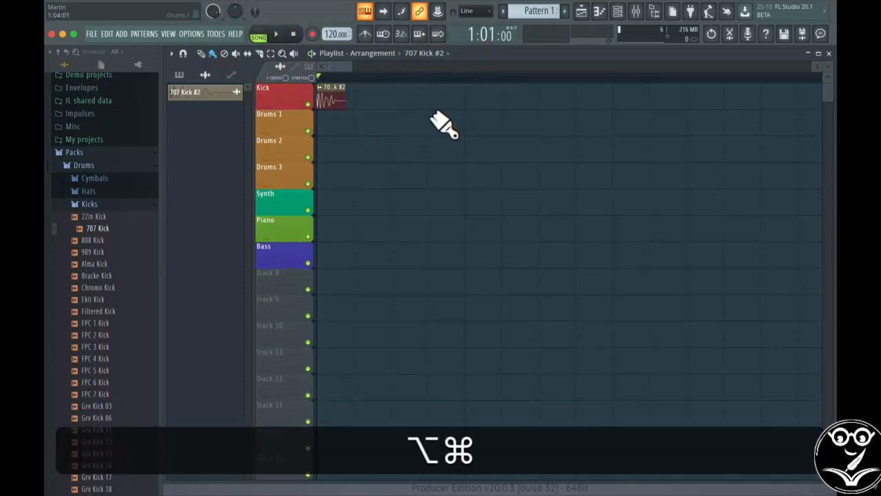
alt+super+scroll(444, 124, down, 3)
click(375, 101)
click(431, 101)
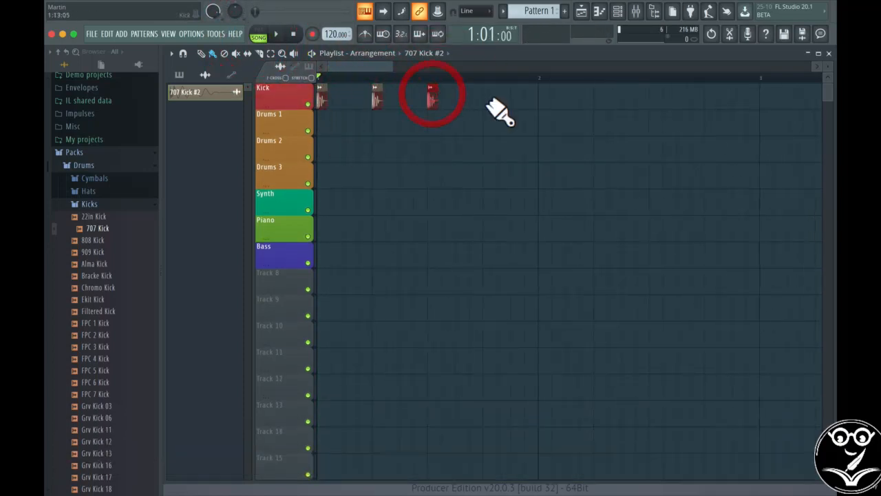
click(485, 101)
key(space)
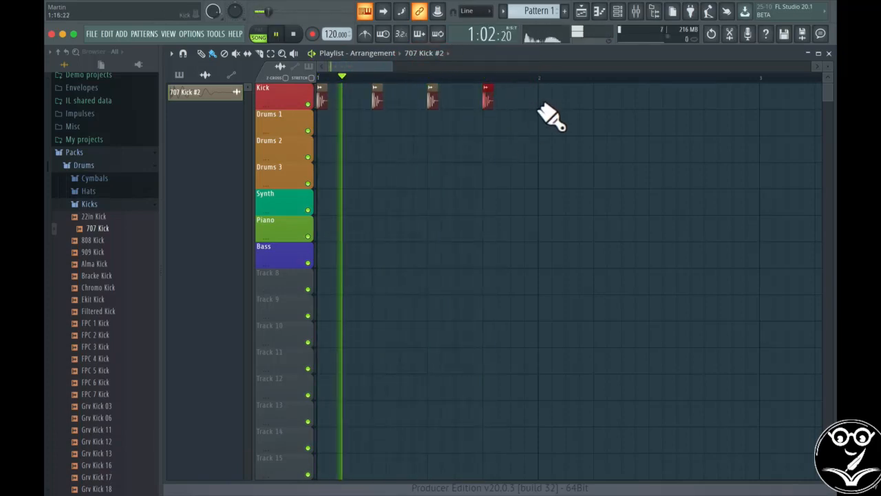
key(space)
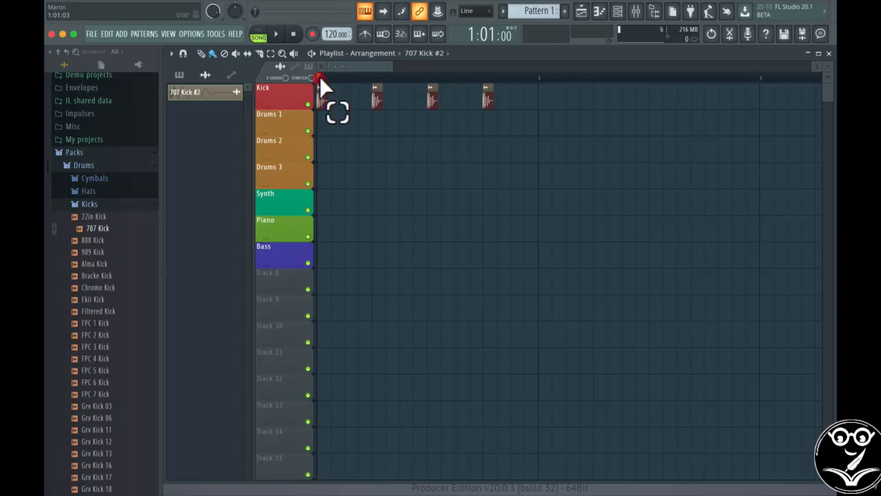
Set bar 1 of the playlist as the loop region and play it back
drag(319, 76, 527, 84)
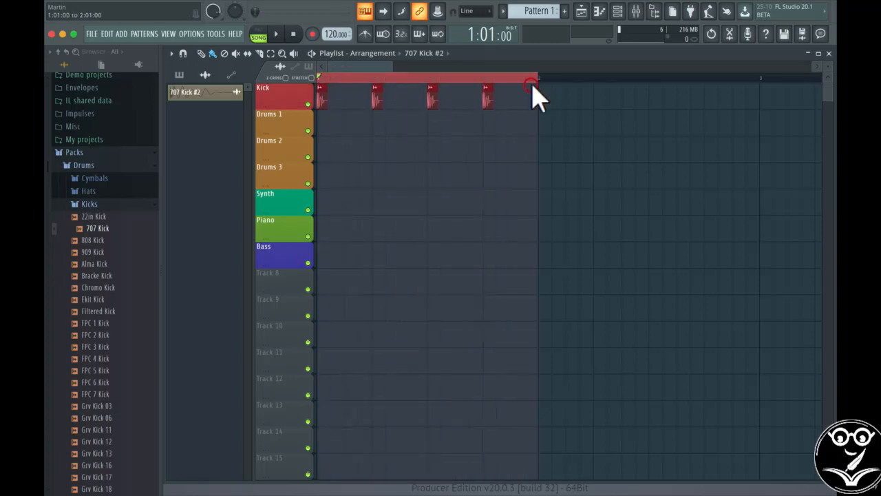
key(space)
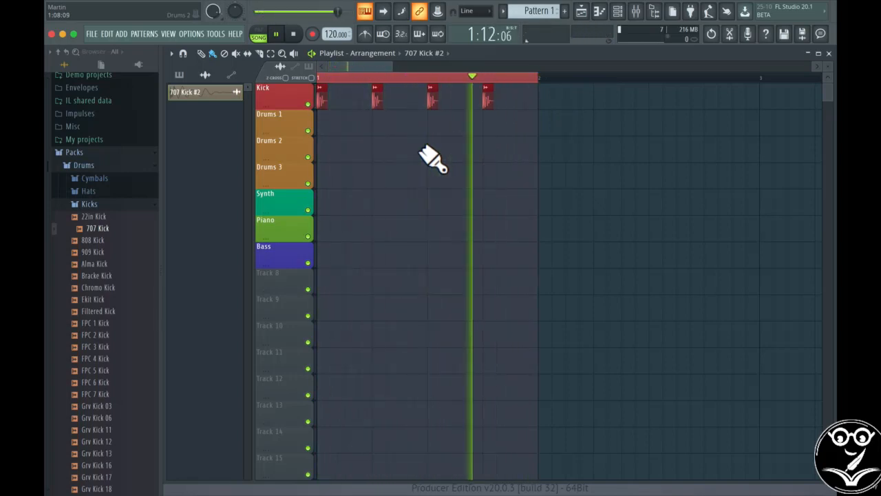
key(space)
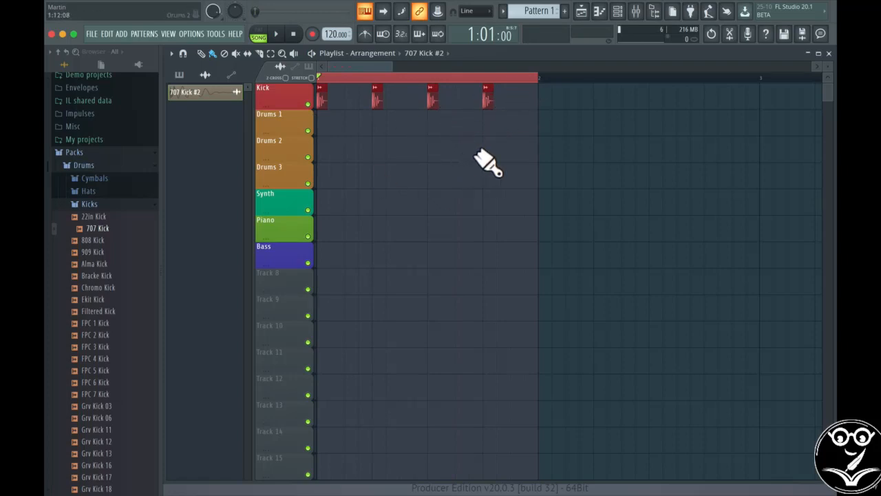
Place the 808 CH sample from the Hats folder on Drums 1, paint it on all 16 steps of bar 1, and play the loop
click(88, 191)
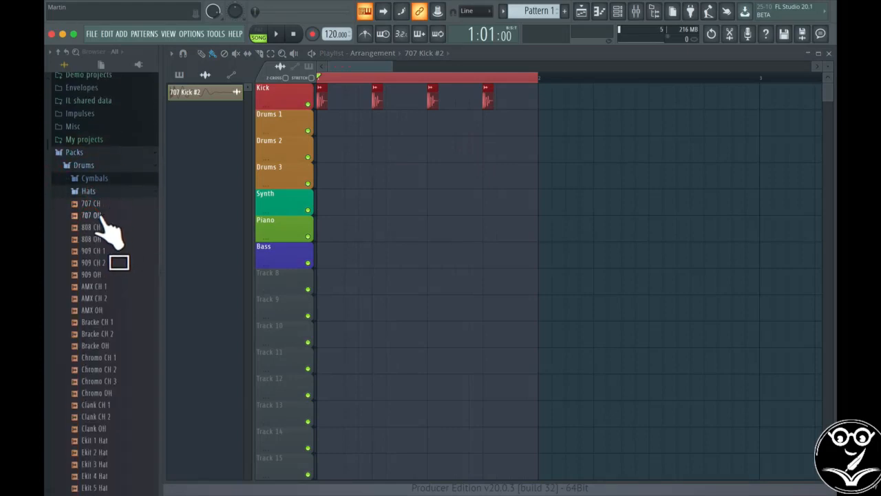
drag(101, 229, 331, 131)
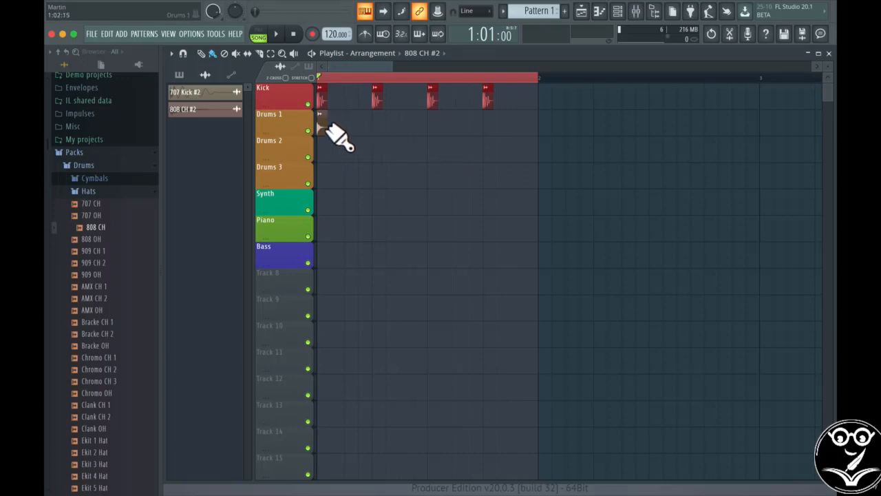
drag(325, 121, 527, 126)
key(space)
key(space)
key(space)
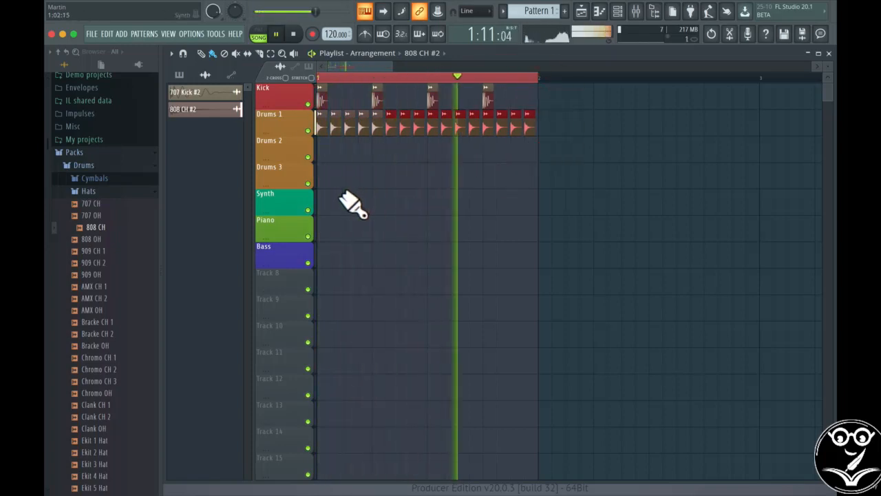
key(space)
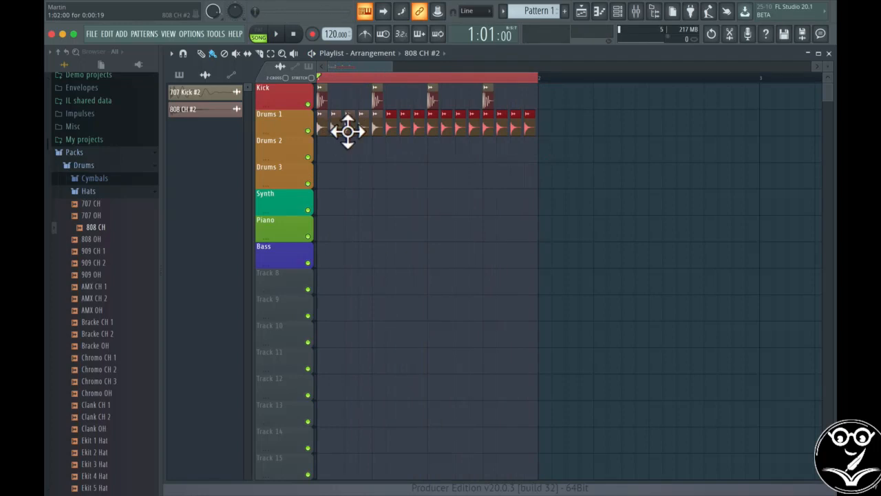
Compare the channel settings of several 808 CH clips on Drums 1, closing the settings each time
double_click(348, 131)
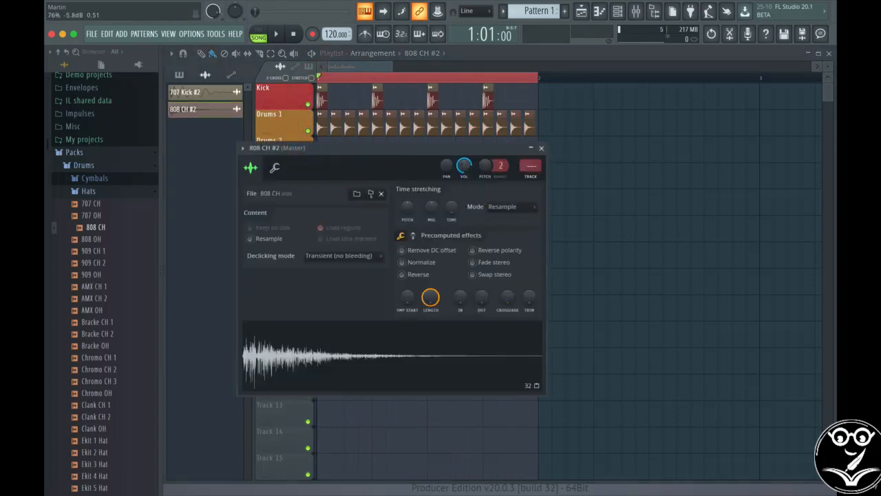
click(541, 147)
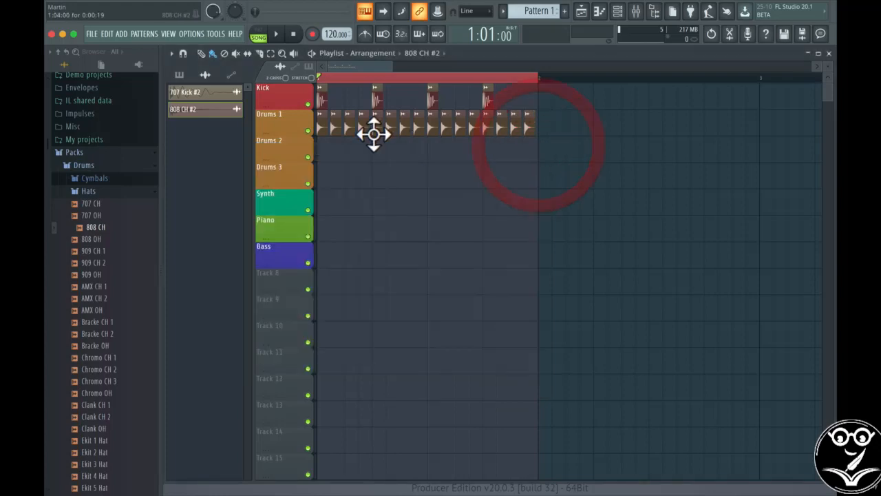
double_click(364, 128)
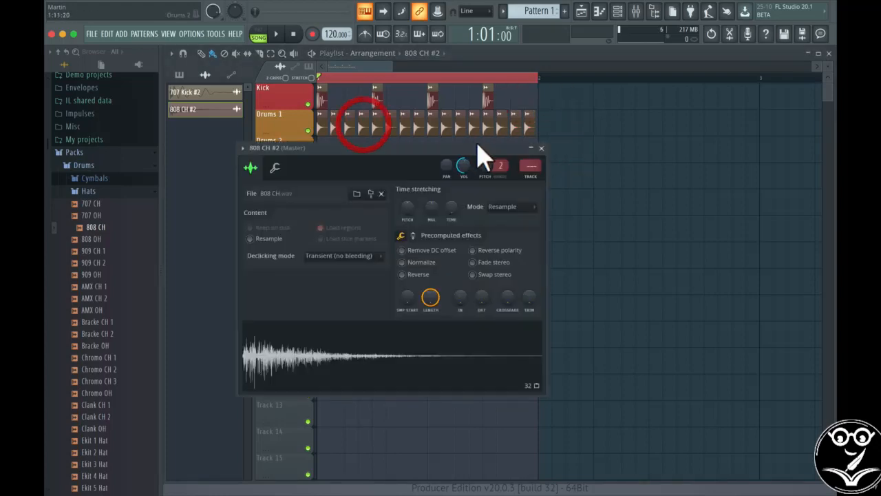
click(541, 148)
double_click(372, 130)
click(541, 147)
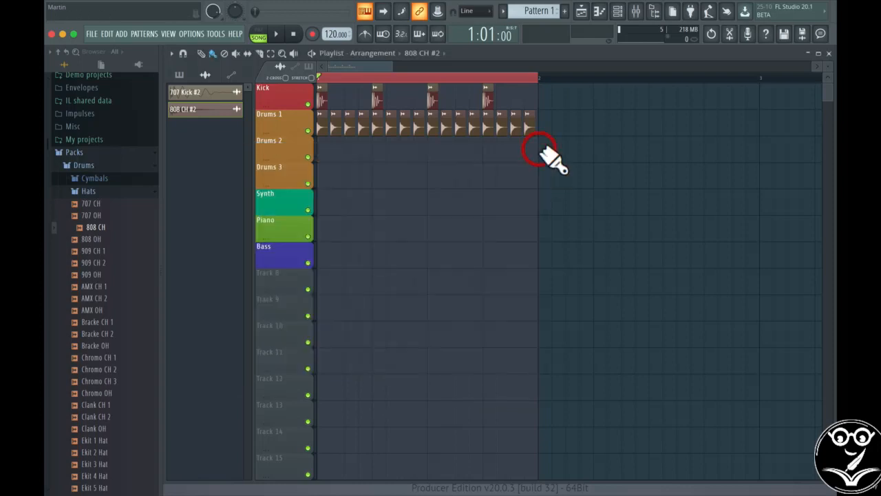
Make the first 808 CH clip on Drums 1 unique as a sample and repaint the hat clip on step 2
right_click(325, 121)
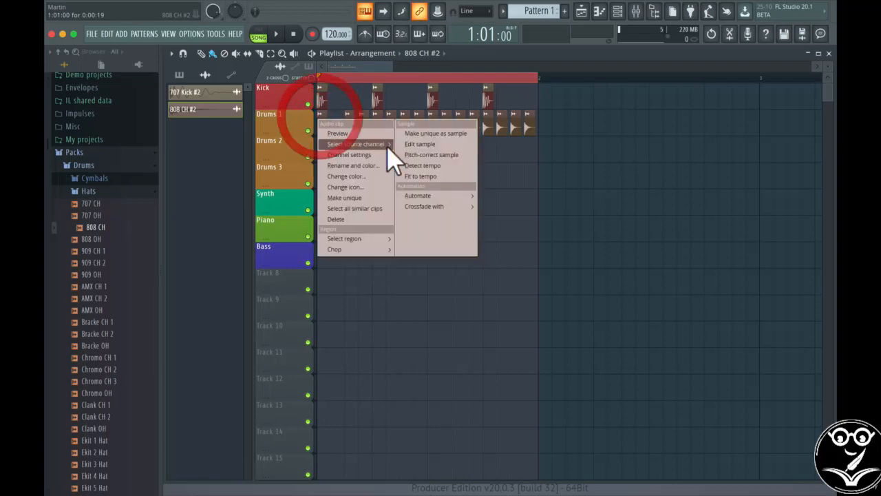
click(448, 142)
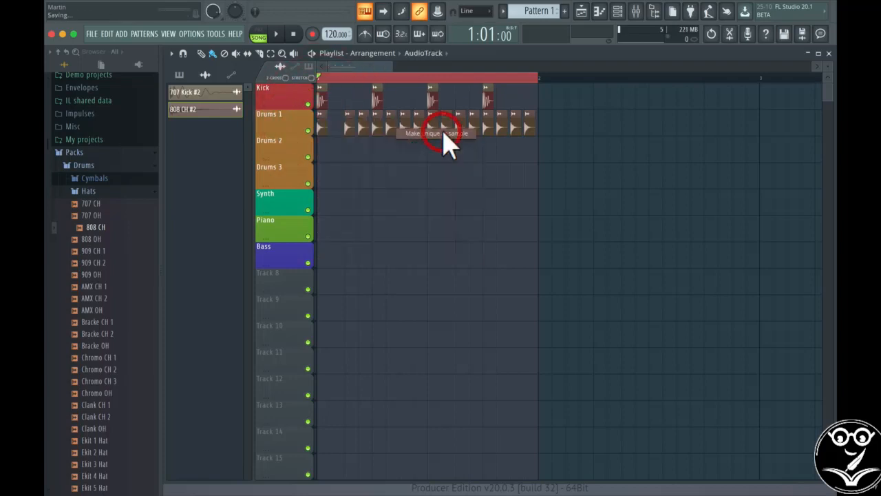
right_click(333, 123)
click(341, 124)
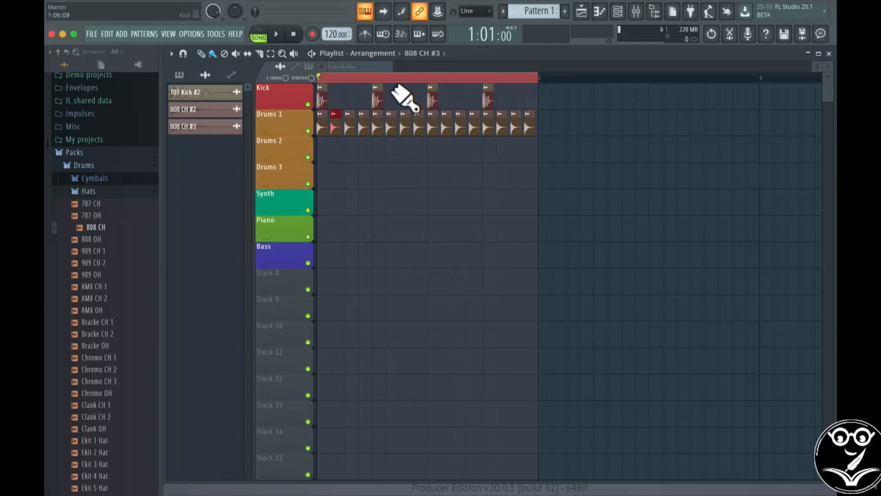
right_click(330, 124)
click(332, 115)
Compare the channel settings of the first two hat clips on Drums 1 and play the looped bar
double_click(326, 127)
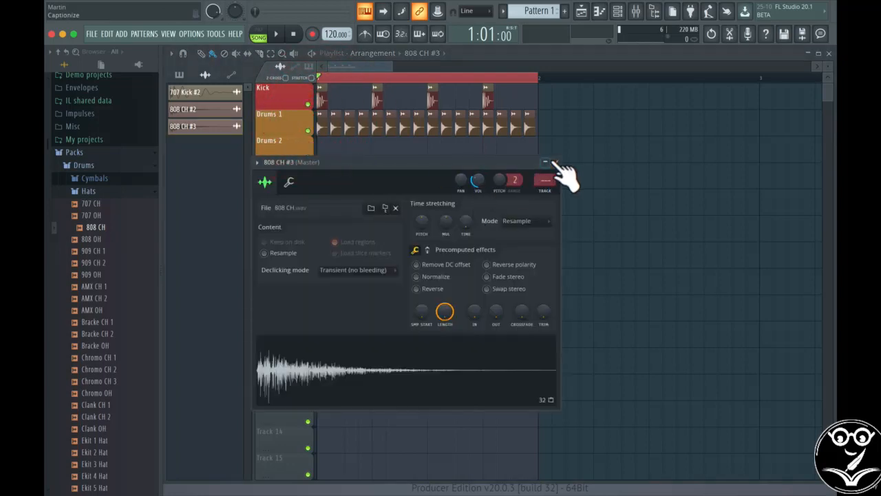
click(553, 163)
double_click(335, 129)
click(556, 162)
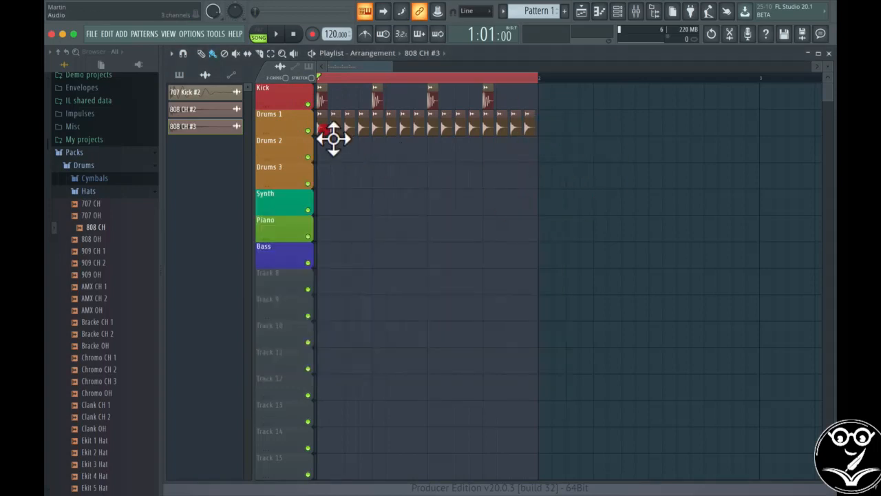
double_click(333, 138)
click(553, 162)
key(space)
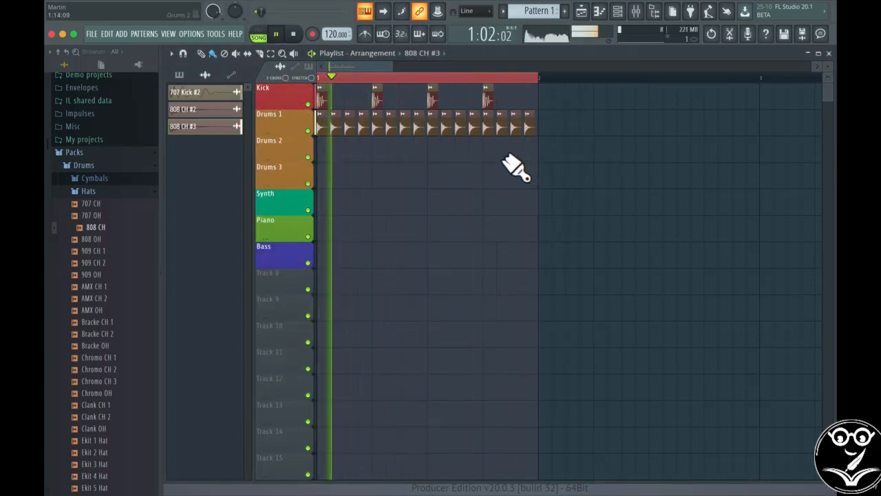
key(space)
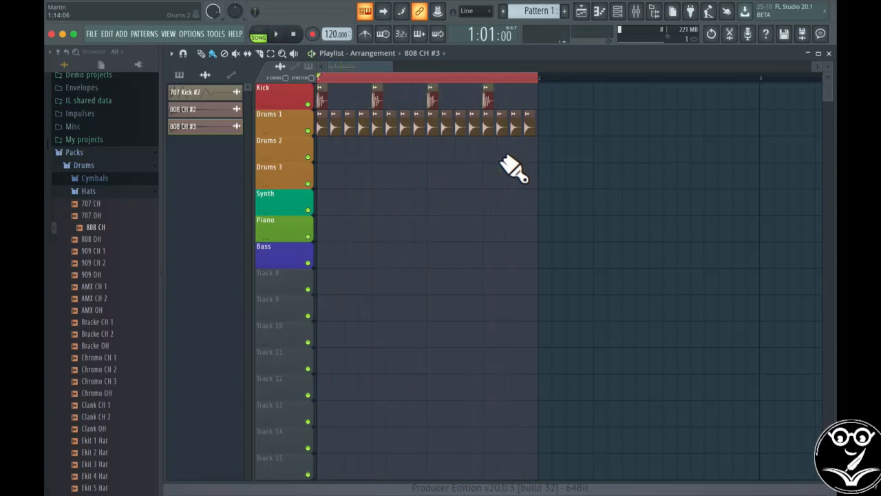
Place the 808 Snare sample from the Snares folder on Drums 2 at beats 2 and 4 of bar 1, and play the loop
click(90, 191)
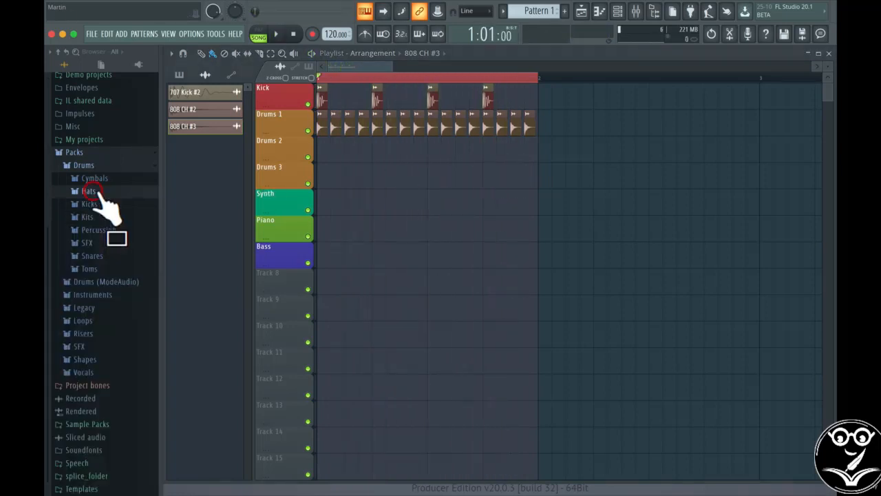
click(102, 256)
scroll(122, 295, down, 5)
scroll(121, 282, up, 4)
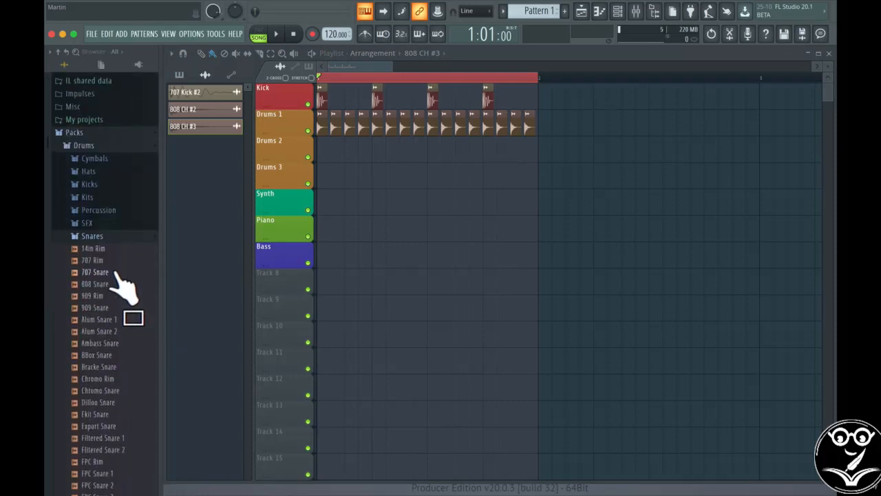
click(105, 285)
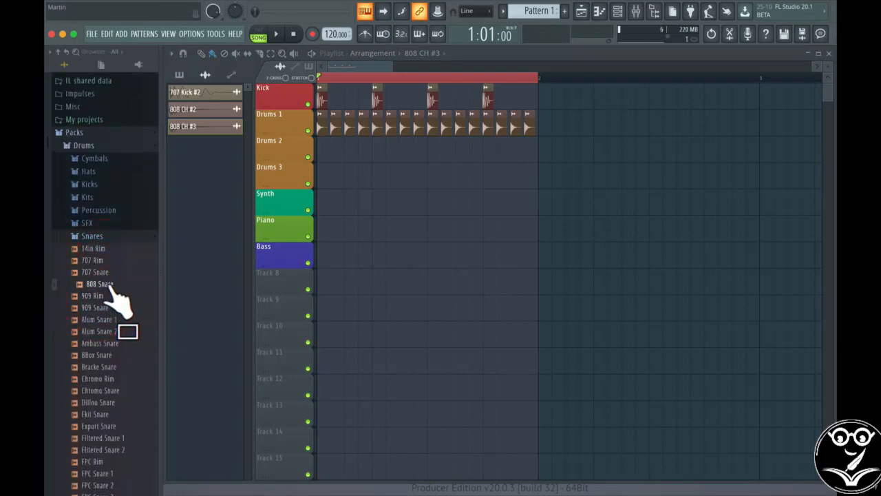
drag(111, 287, 374, 156)
click(488, 150)
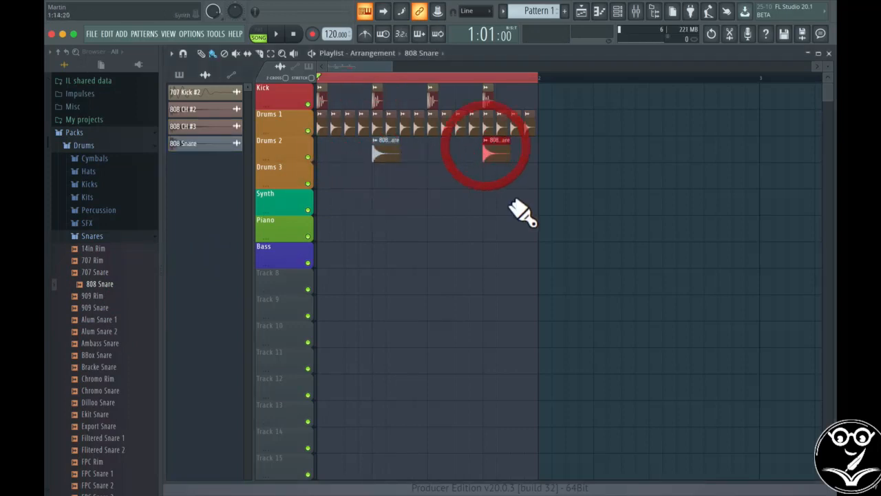
key(space)
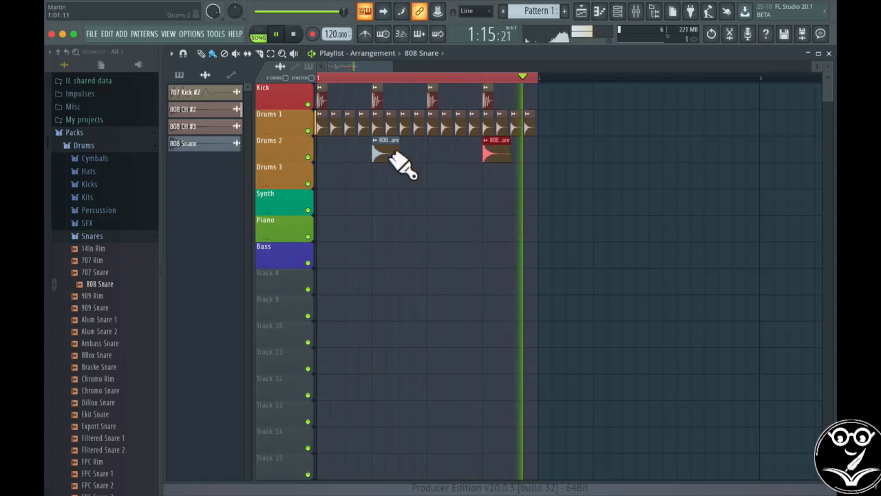
key(space)
Set the 808 Snare clip's channel volume to 56% and play the looped bar
double_click(385, 153)
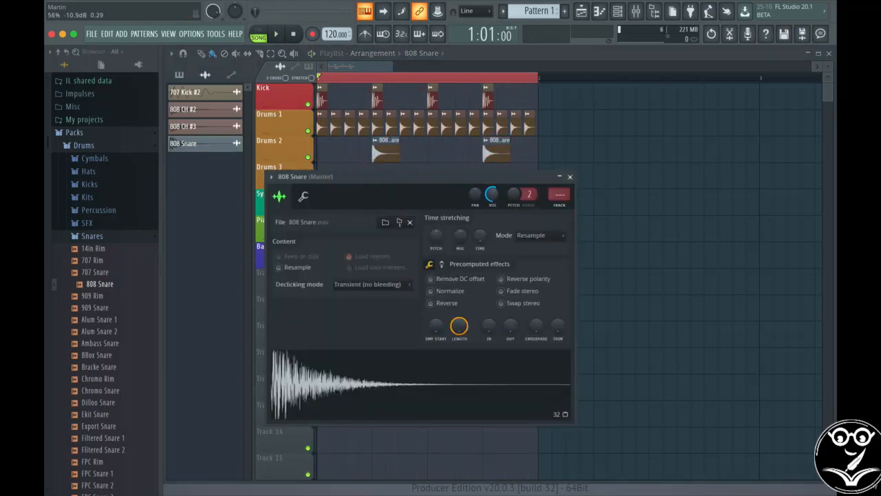
click(570, 178)
key(space)
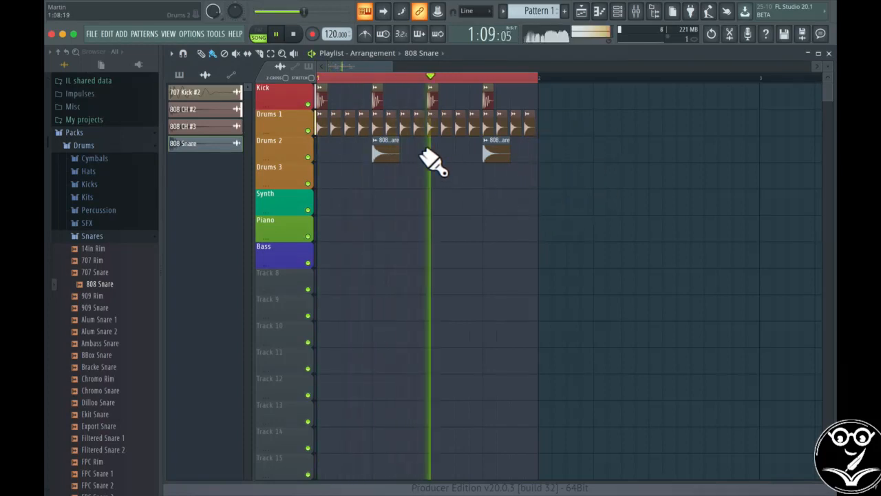
key(space)
Set the channel volume of the 808 CH hat clips on Drums 1 to 30% while the loop plays, and stop playback
right_click(318, 121)
key(Escape)
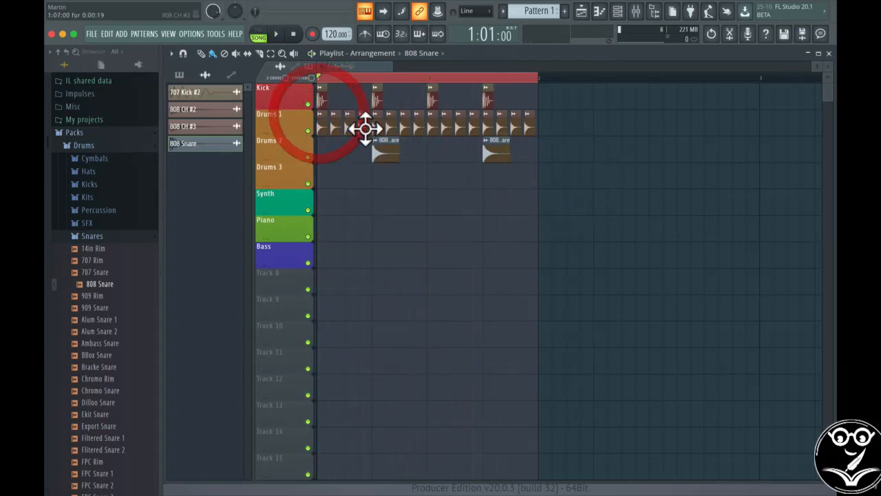
click(321, 117)
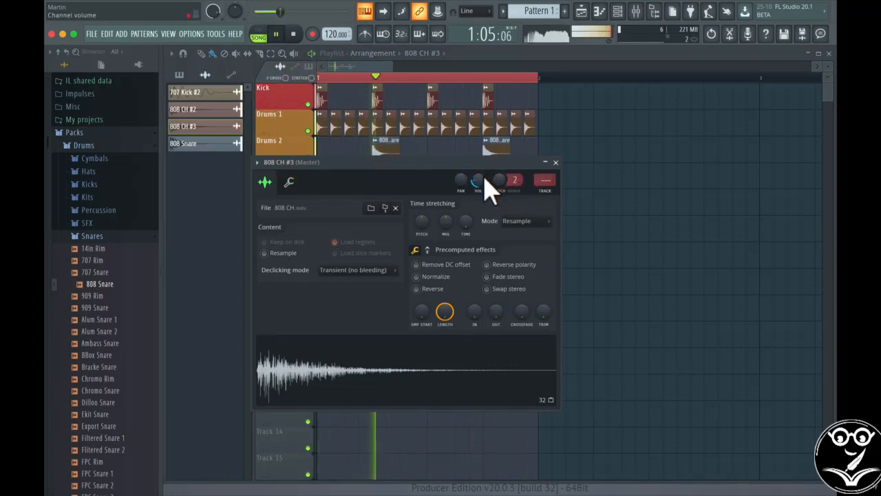
drag(513, 181, 513, 172)
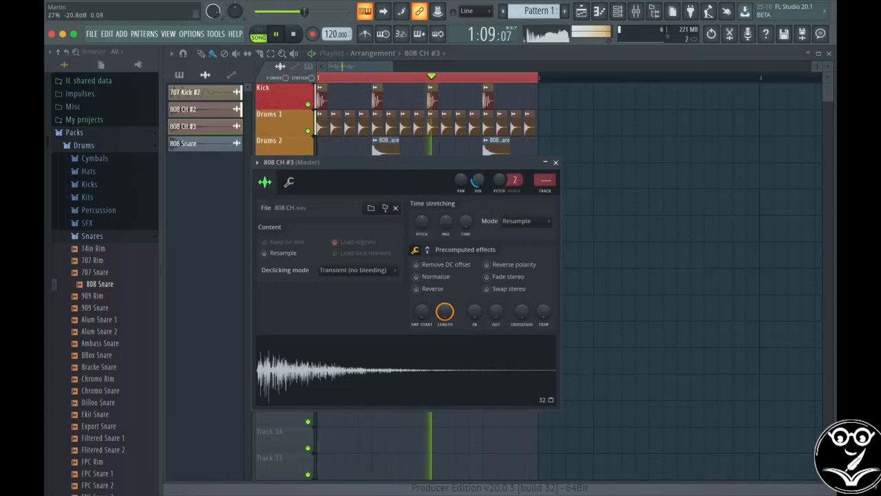
click(556, 163)
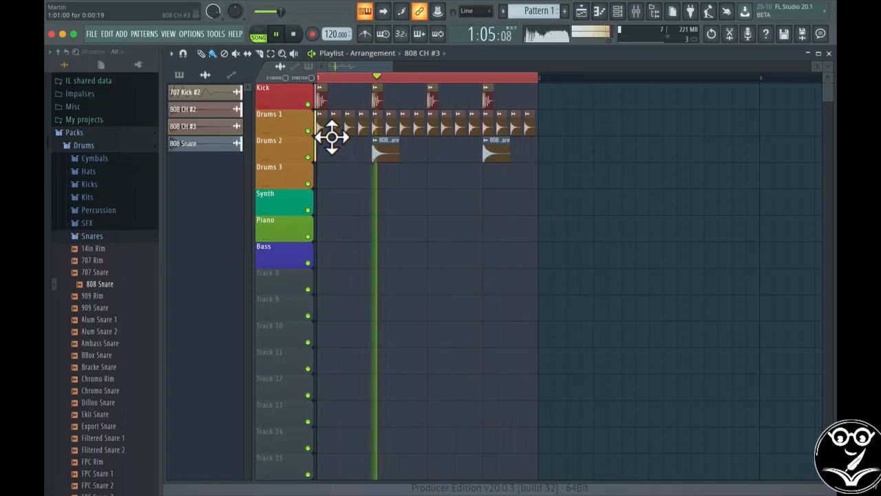
click(331, 134)
drag(478, 180, 479, 184)
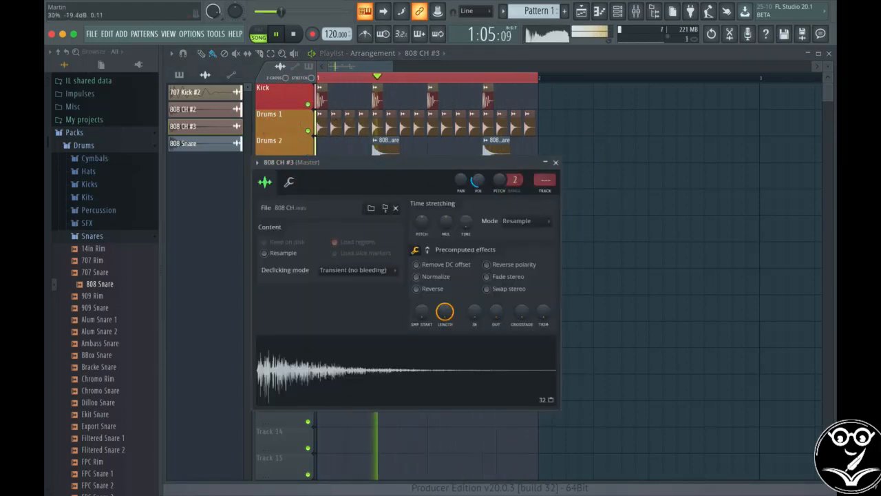
click(555, 163)
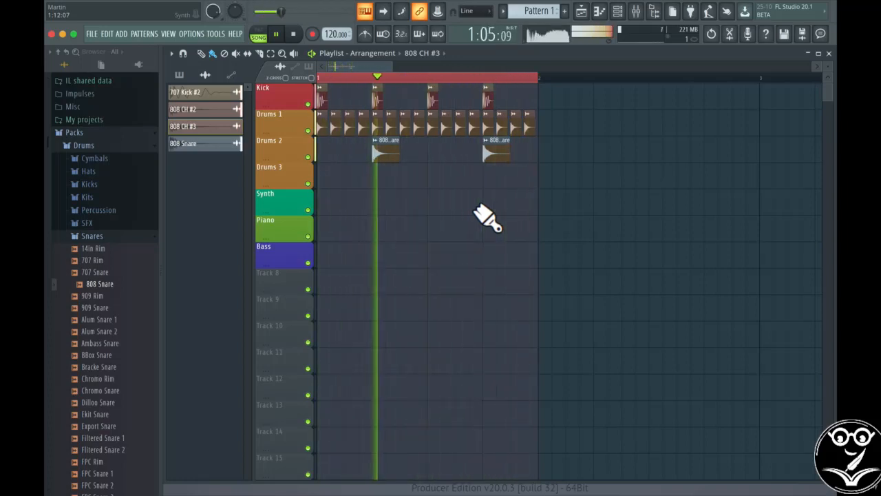
key(space)
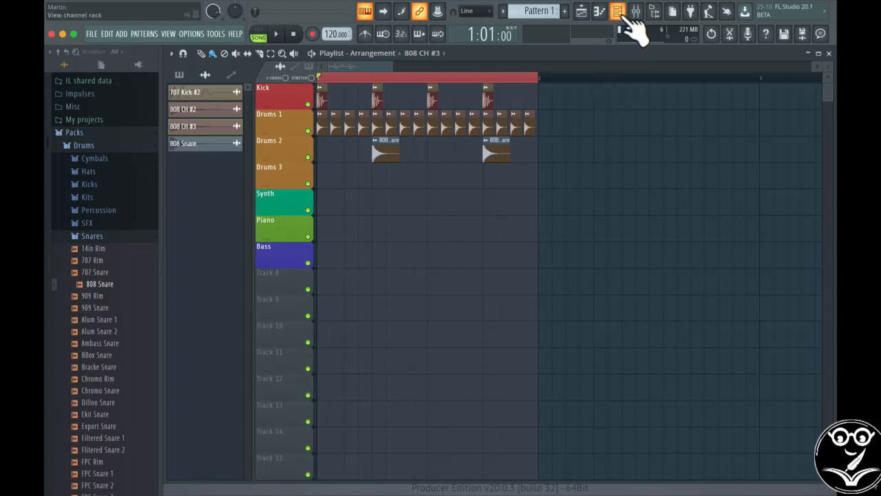
Add an FPC drum machine channel to the channel rack and reposition its window
click(620, 16)
click(505, 221)
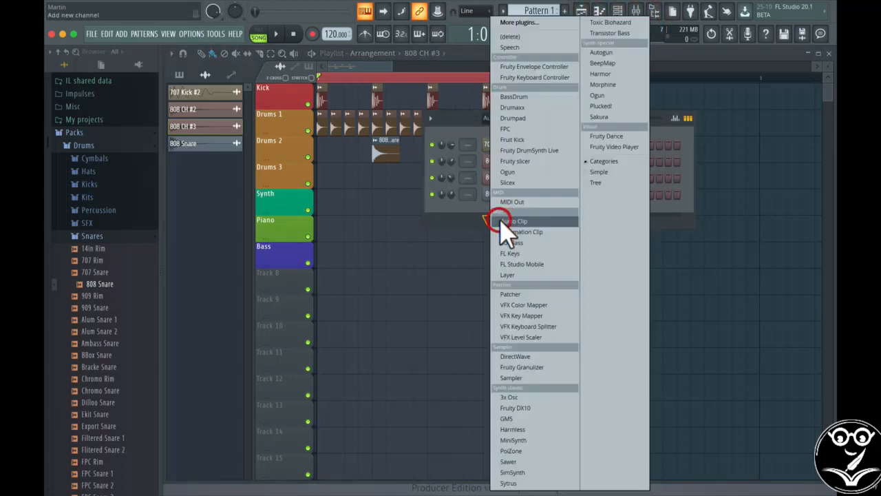
click(523, 129)
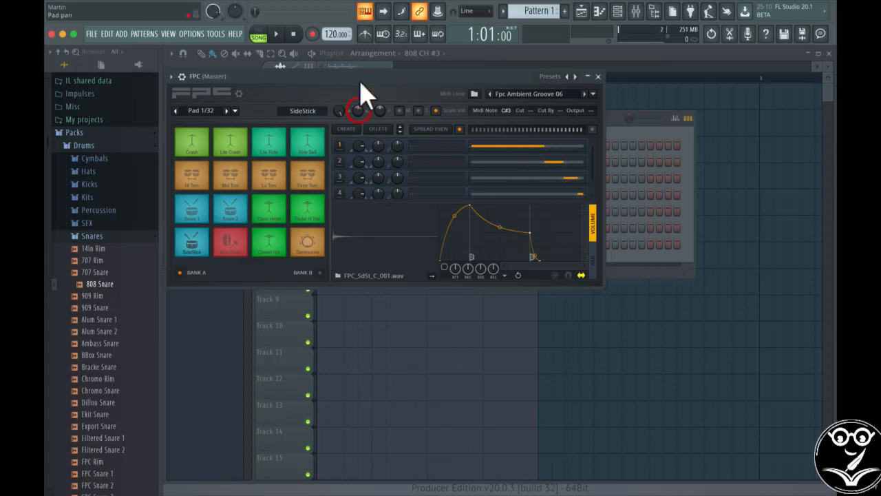
drag(351, 77, 375, 105)
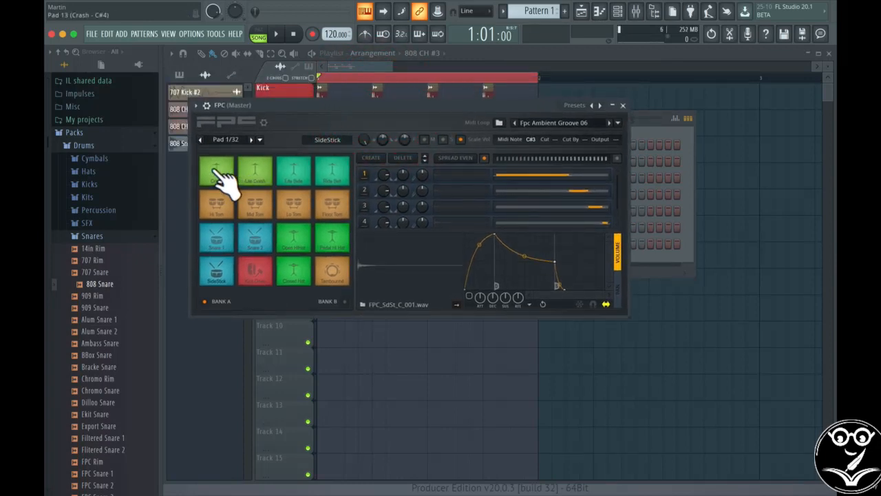
Audition the Floor Tom, Pedal Hi Hat, Open HiHat, Mid Tom and Ride Bell pads of the FPC
click(333, 210)
click(329, 231)
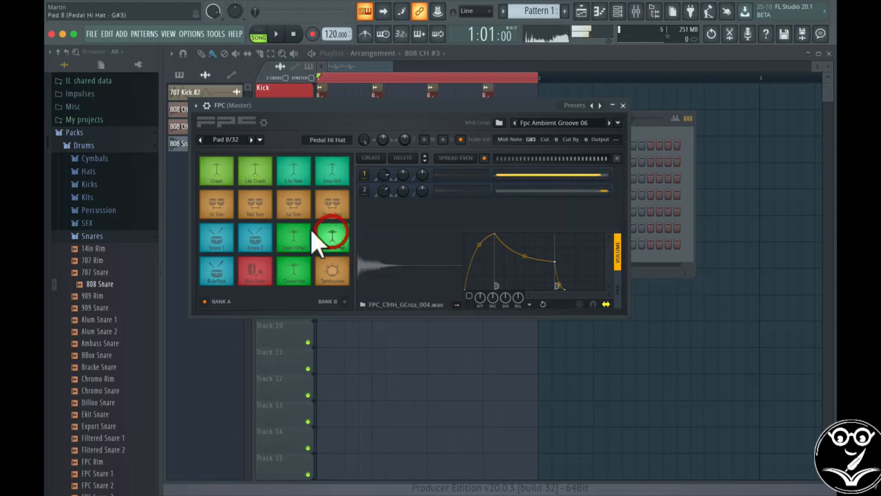
click(291, 232)
click(256, 209)
click(335, 170)
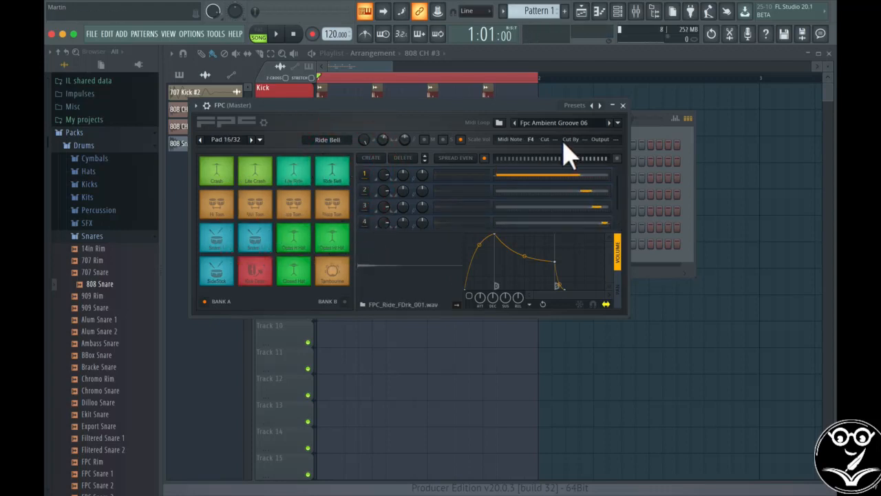
Rearrange the FPC and channel rack windows and open the piano roll of the FPC channel at its drum rows
drag(464, 105, 601, 220)
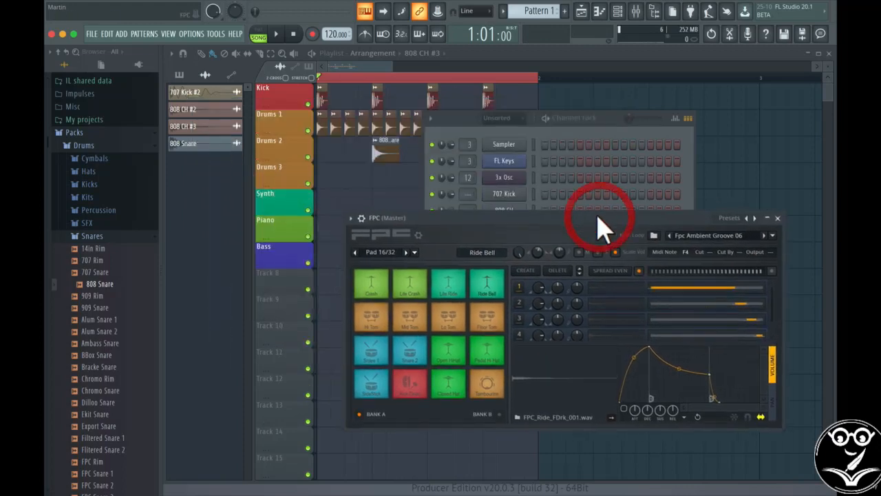
drag(523, 219, 589, 237)
drag(588, 135, 537, 115)
right_click(475, 222)
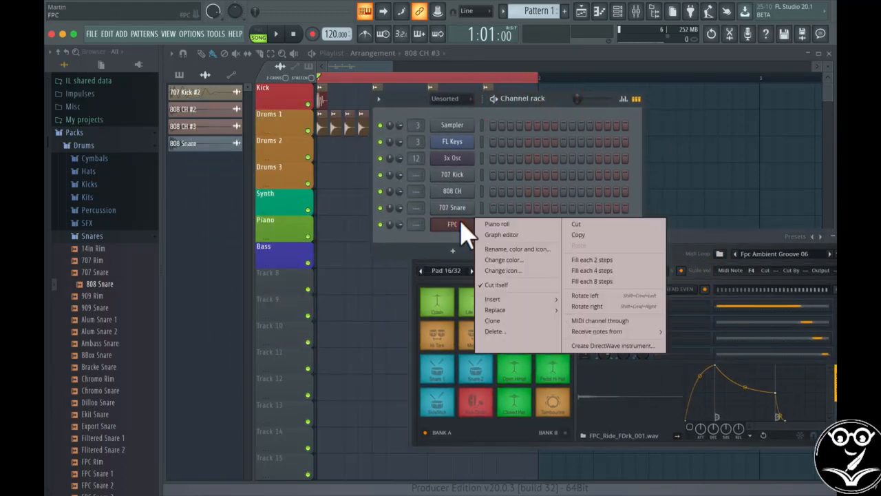
click(496, 224)
scroll(383, 265, down, 4)
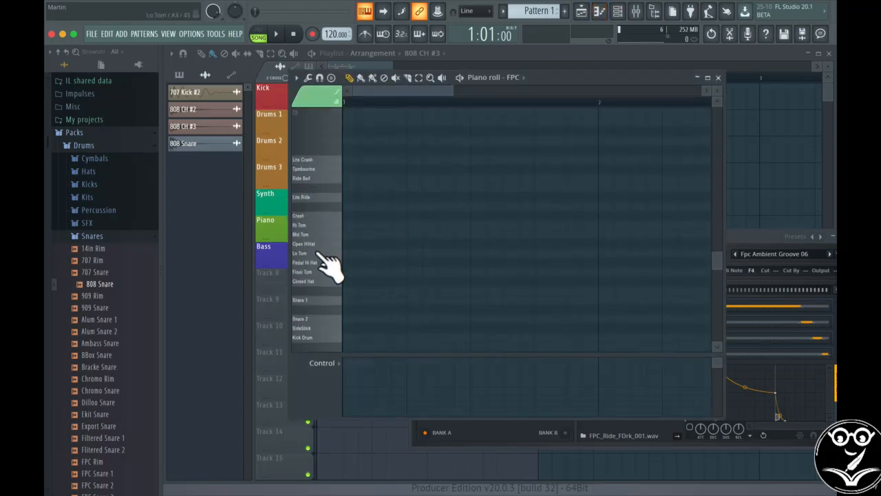
scroll(323, 265, down, 3)
Place Kick Drum notes on all four beats of bar 1 and Snare 1 notes on beats 2 and 4, with the pattern playing
click(347, 244)
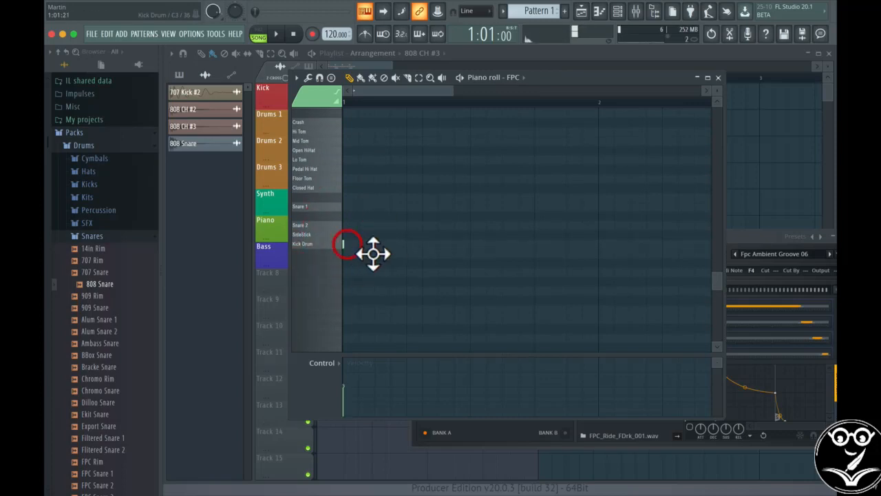
right_click(362, 244)
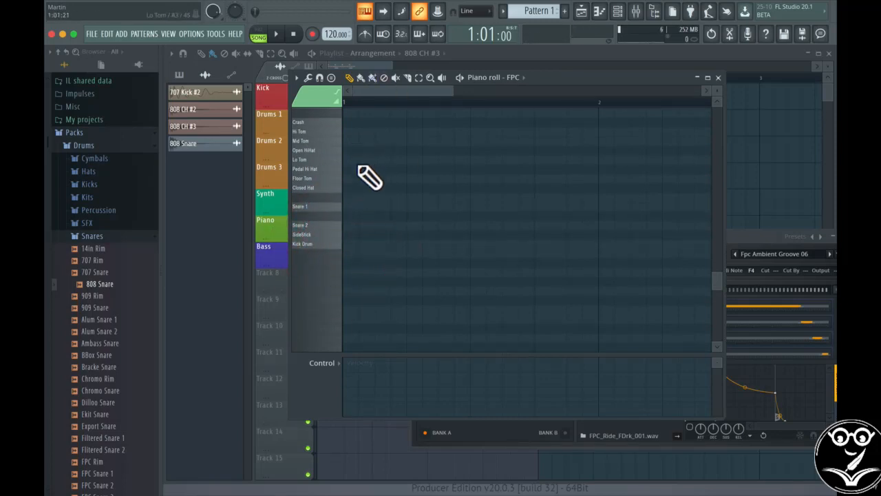
scroll(369, 186, up, 2)
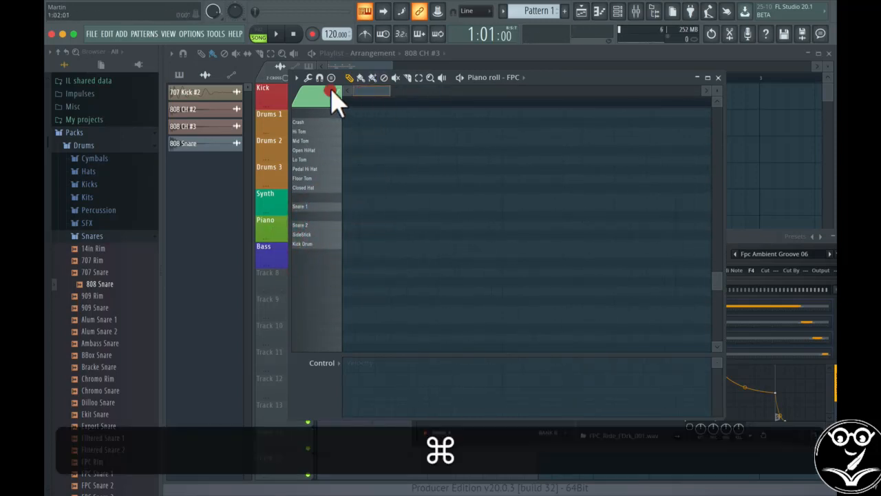
click(344, 244)
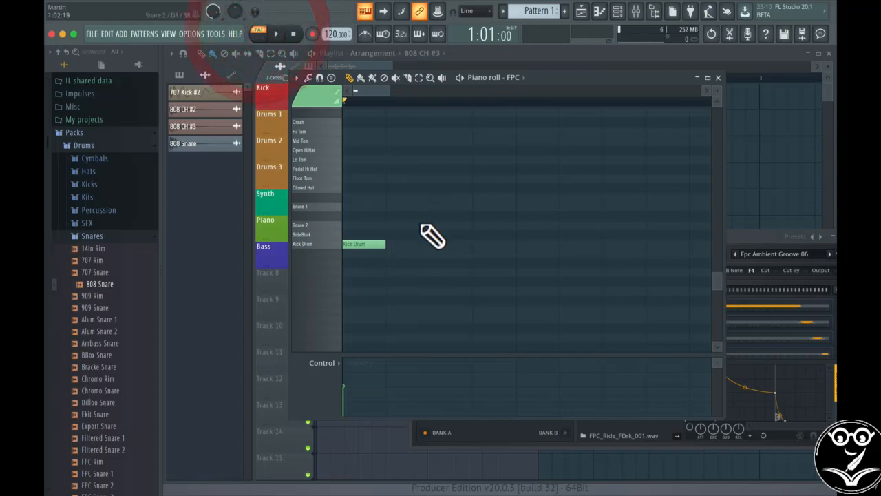
key(space)
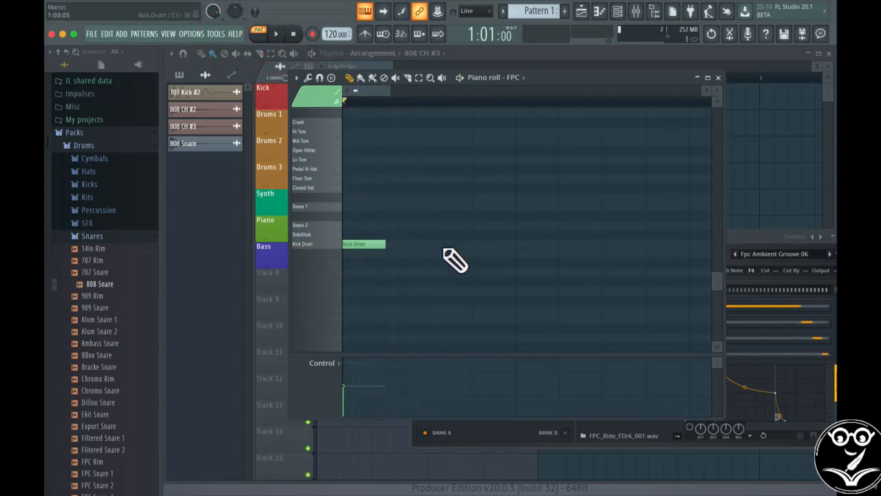
scroll(543, 208, down, 1)
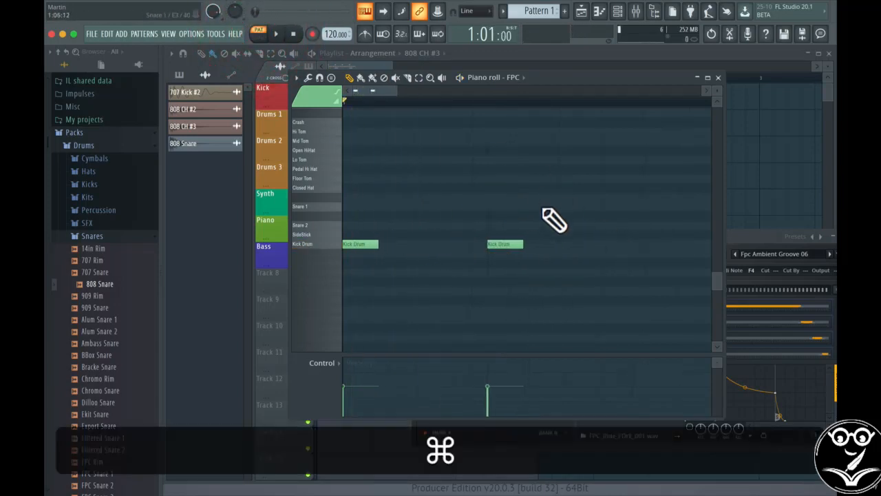
click(572, 245)
key(space)
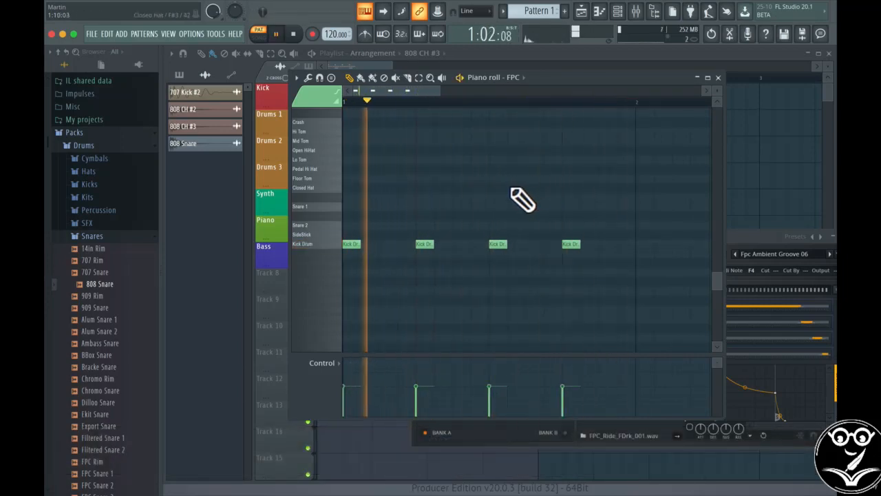
click(421, 207)
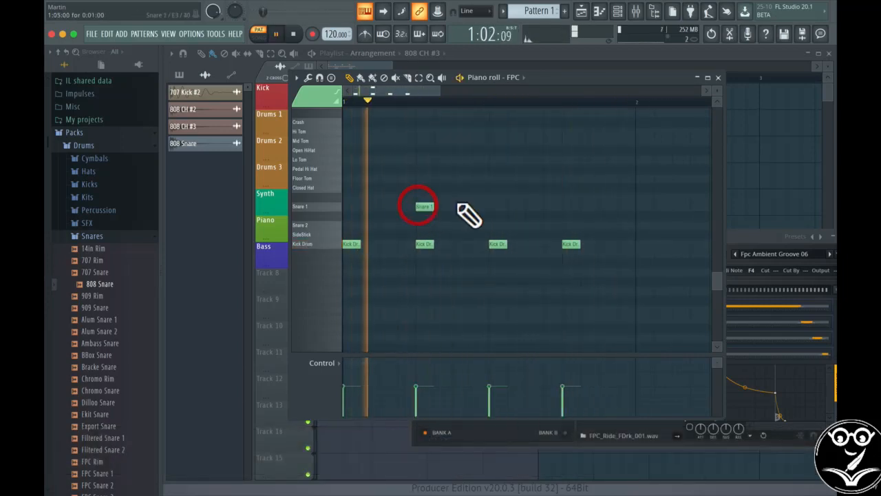
click(568, 206)
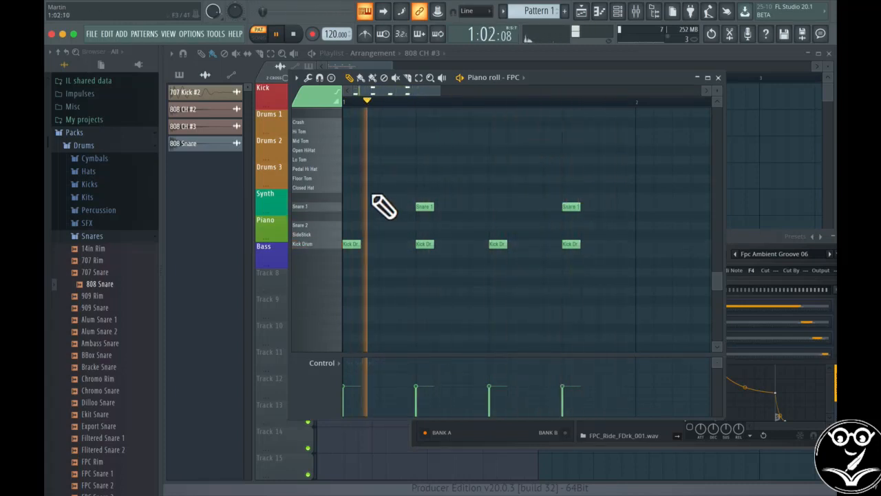
Place Closed Hat notes on every eighth note of bar 1 in the FPC pattern
click(351, 188)
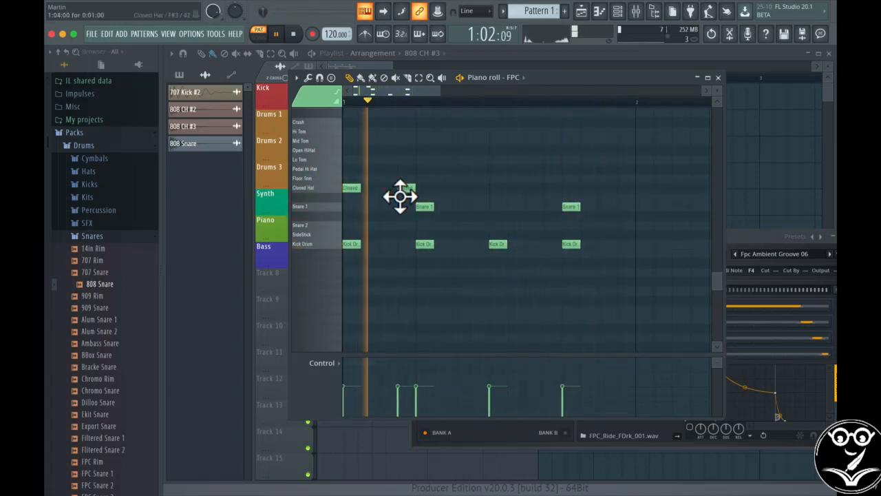
click(388, 188)
click(423, 188)
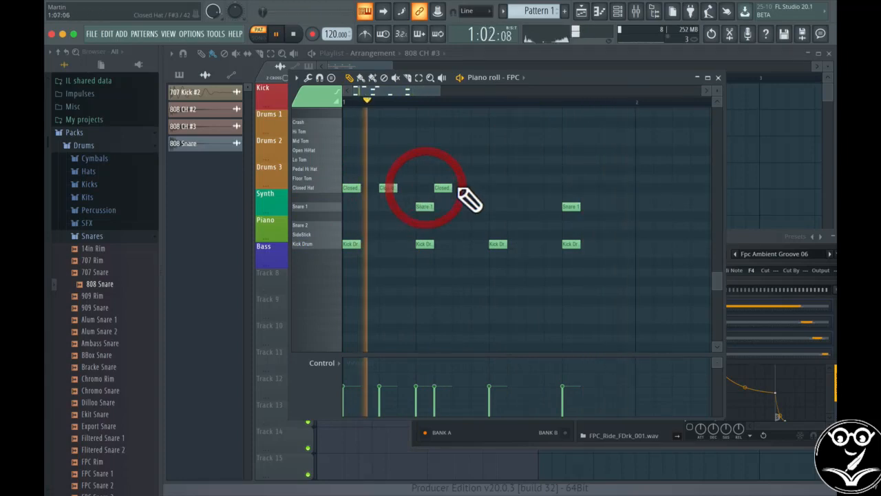
click(458, 188)
click(498, 188)
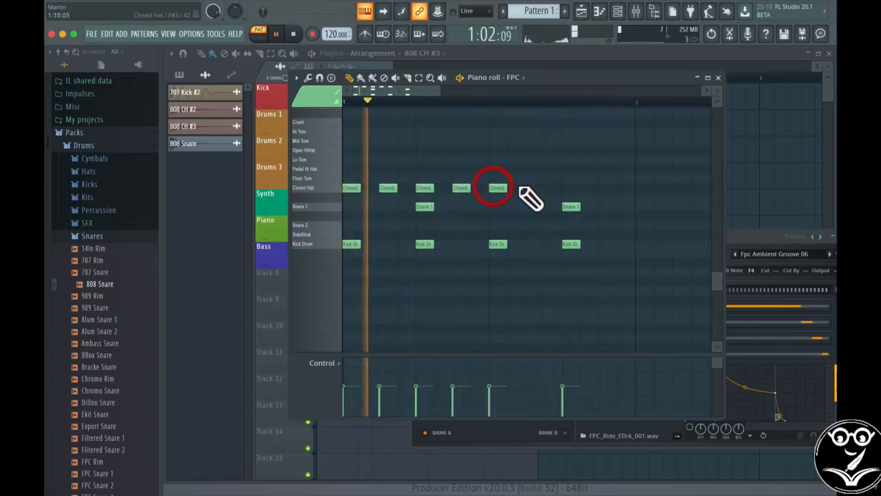
click(534, 188)
click(570, 188)
click(613, 188)
right_click(624, 188)
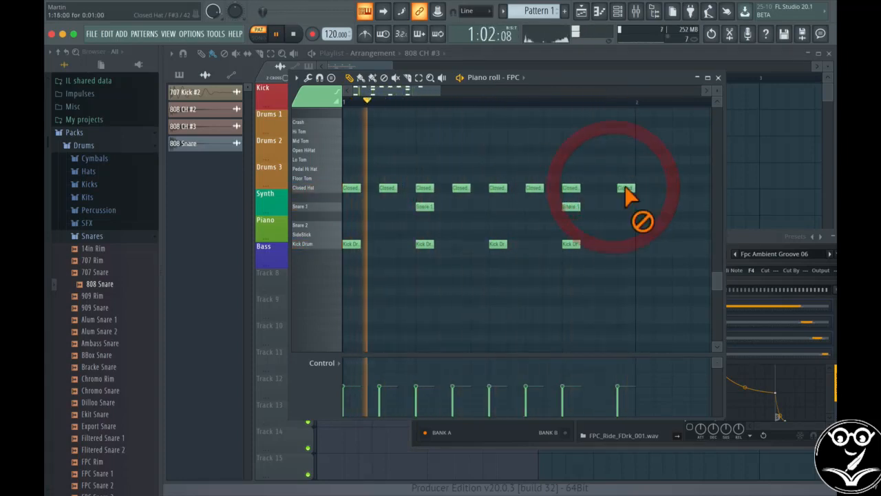
click(606, 188)
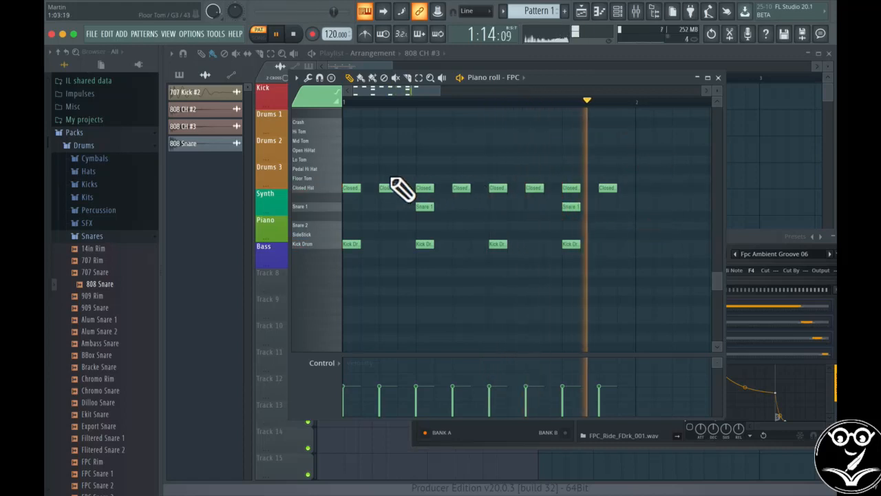
Add Pedal Hi Hat notes on steps 1, 4, 7, 10, 13 and 15 of bar 1
click(347, 169)
click(400, 169)
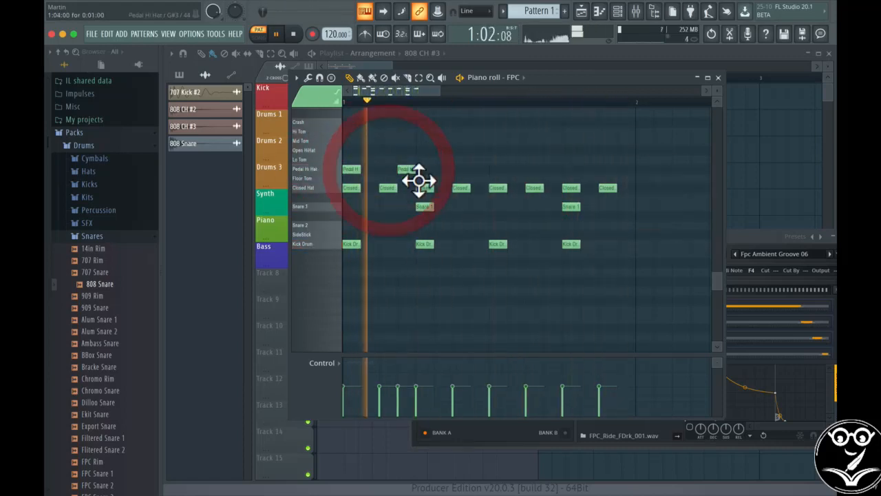
click(456, 169)
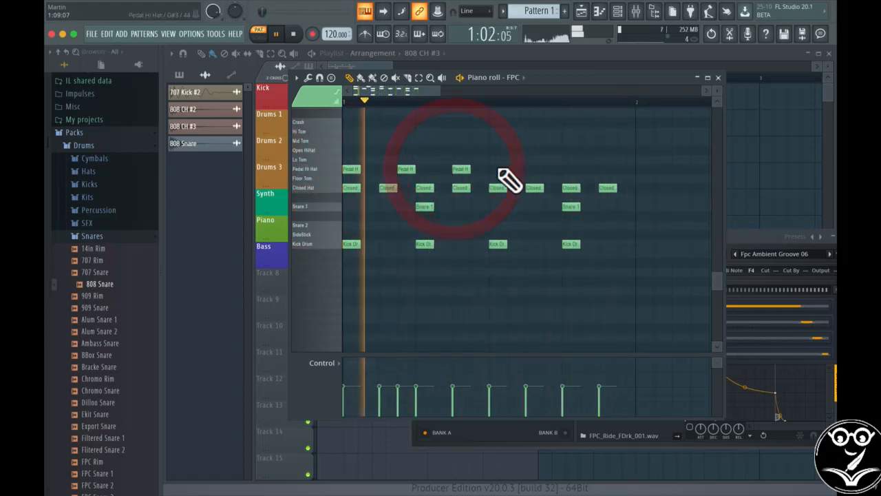
click(493, 168)
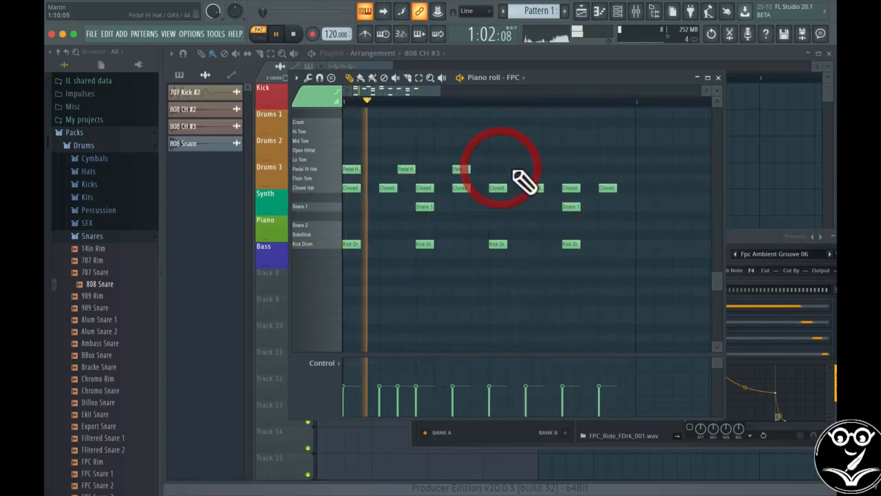
drag(510, 172, 528, 172)
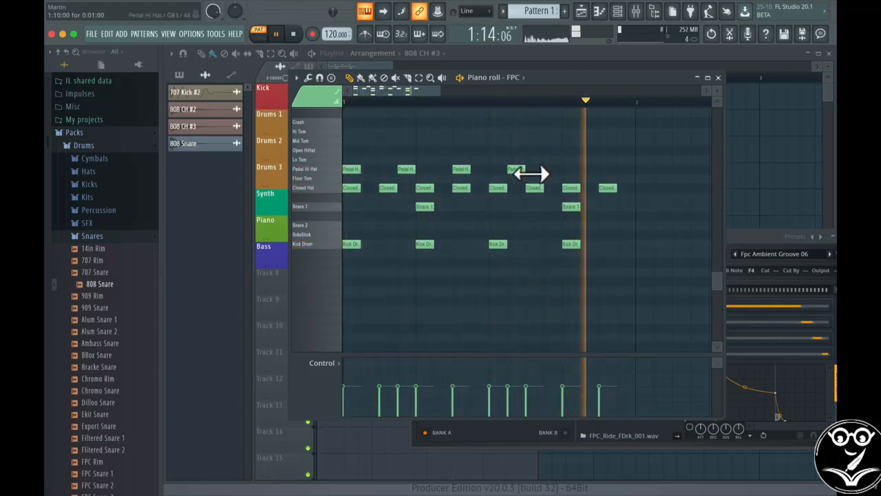
click(570, 169)
click(607, 169)
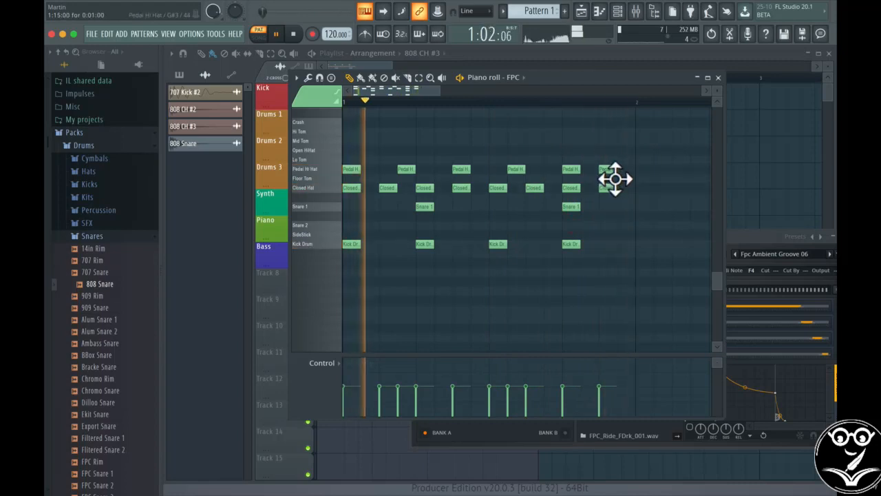
mouse_move(611, 177)
mouse_down()
mouse_move(629, 181)
mouse_move(604, 171)
mouse_up()
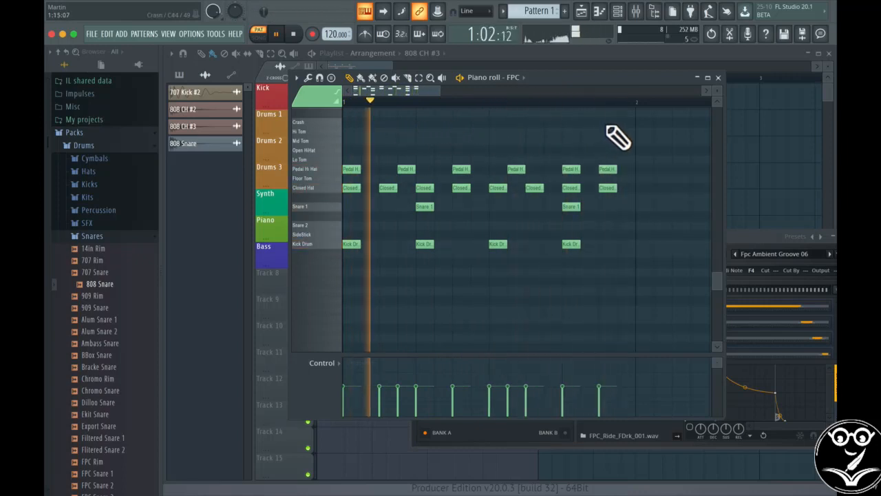
Add an Open HiHat note on step 15 of bar 1, directly above the last Pedal Hi Hat note, and stop playback
click(573, 126)
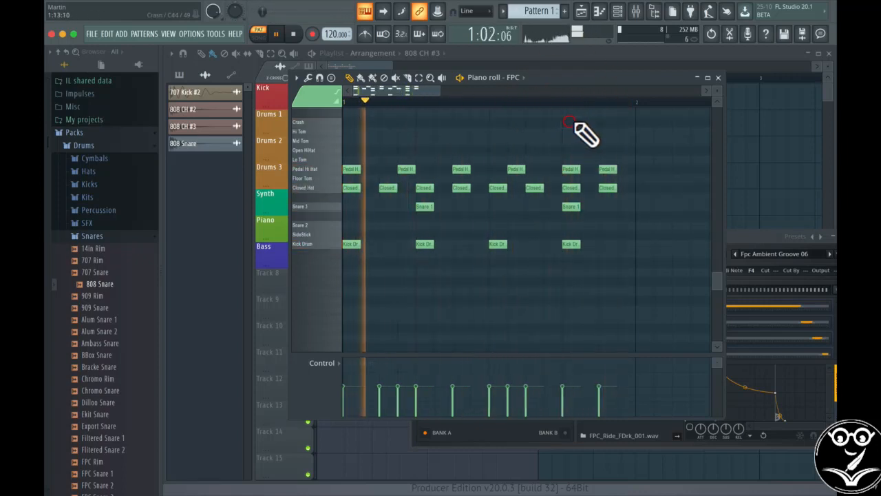
drag(577, 125, 613, 160)
right_click(606, 152)
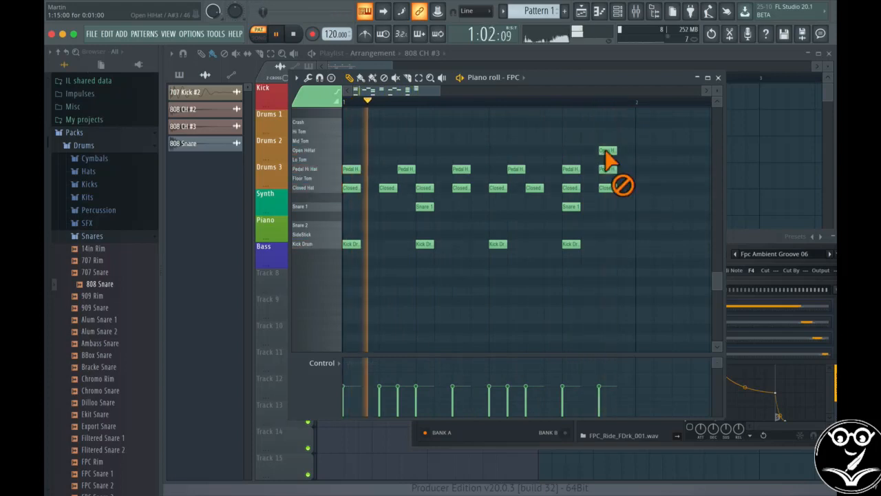
click(606, 152)
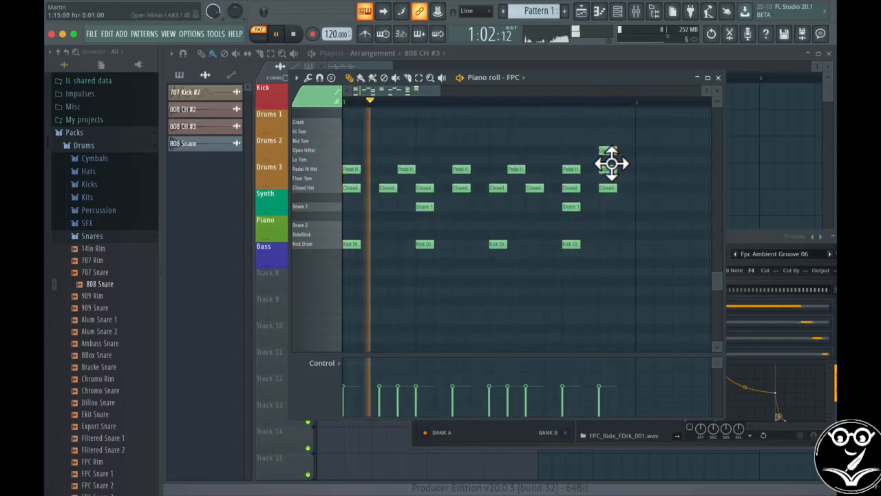
key(space)
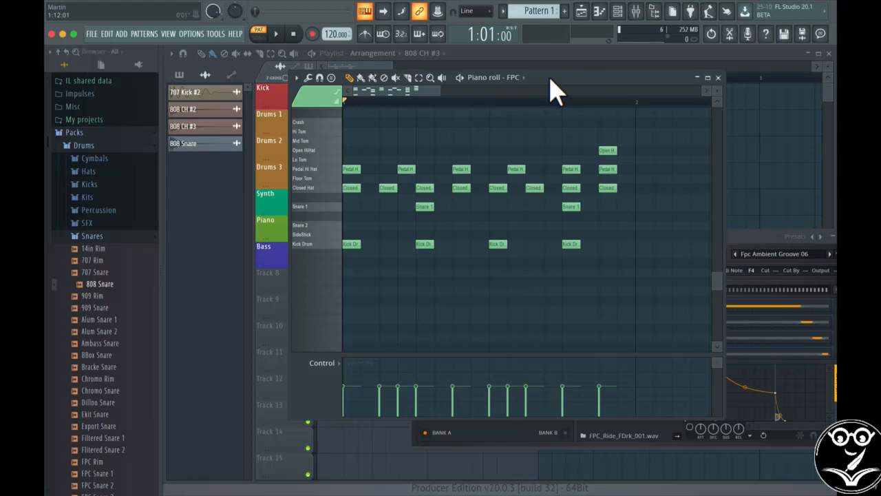
Close the FPC piano roll, move the channel rack aside and bring the playlist to the front without the FPC and channel rack windows
drag(561, 81, 523, 114)
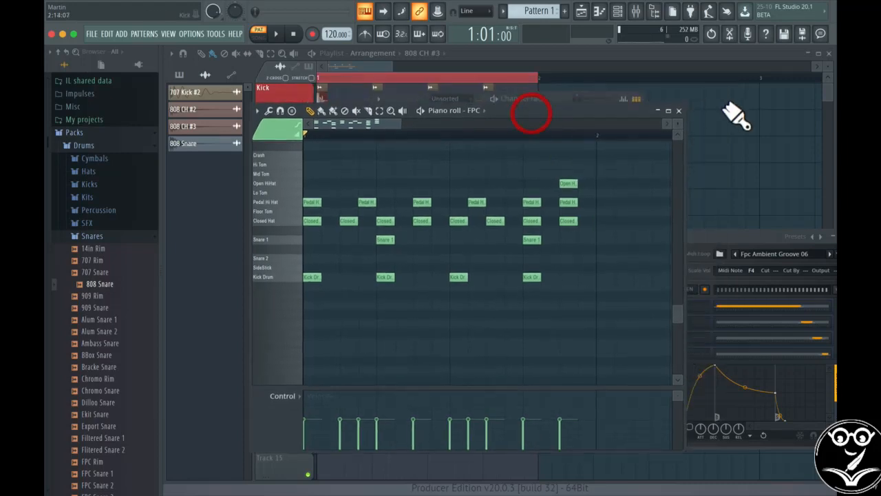
click(678, 111)
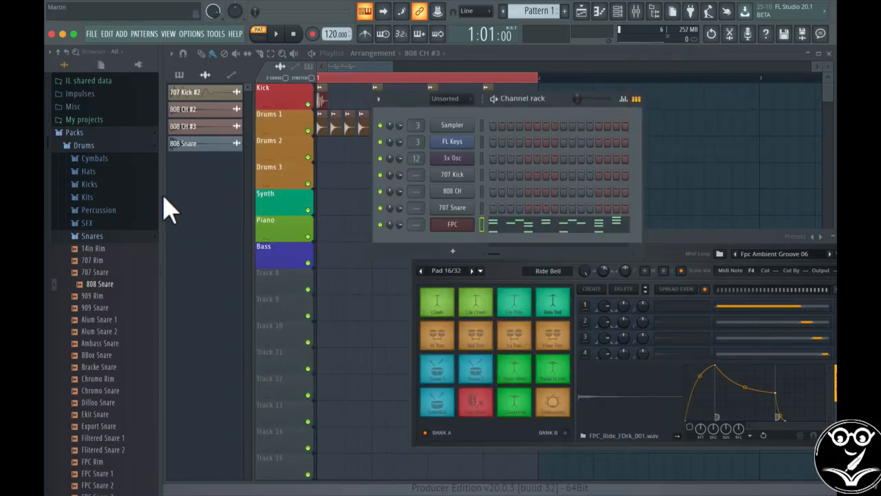
drag(430, 98, 682, 166)
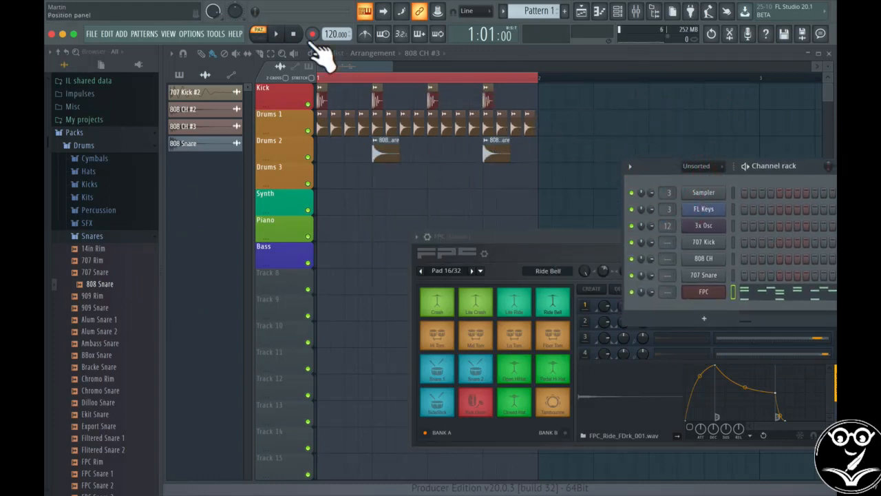
click(382, 56)
click(357, 13)
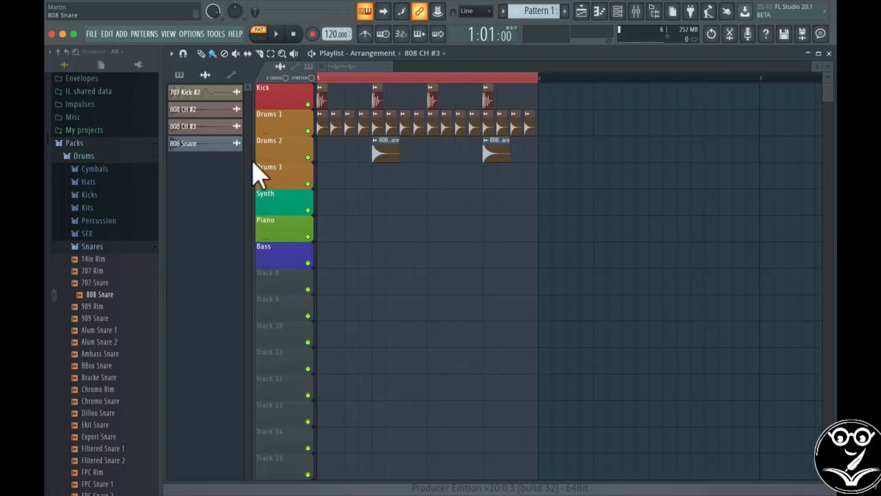
Open the Loops folder of the Packs and audition the DL Buried, DL Electron, DL Home and DL Sidestep loops
drag(401, 73, 464, 60)
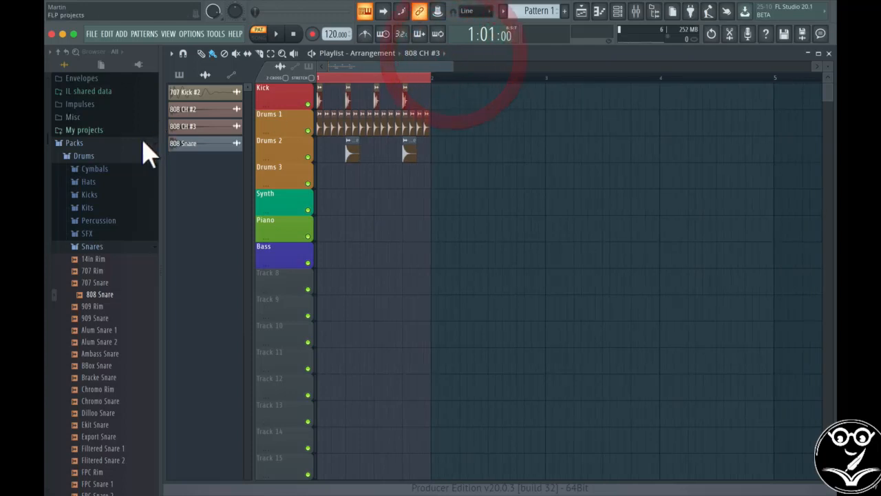
click(91, 156)
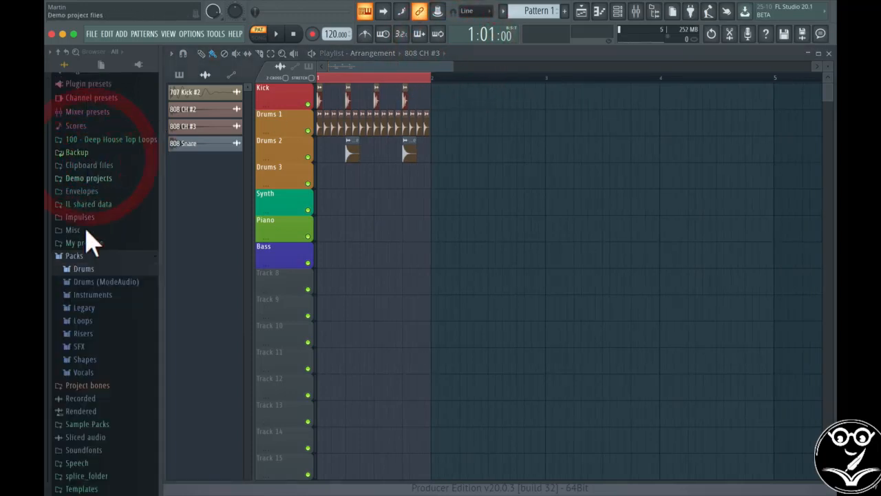
click(95, 323)
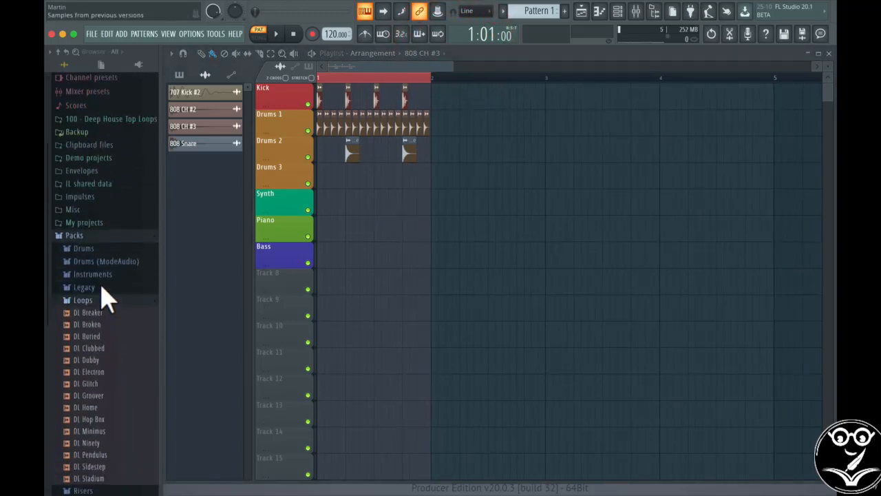
click(96, 338)
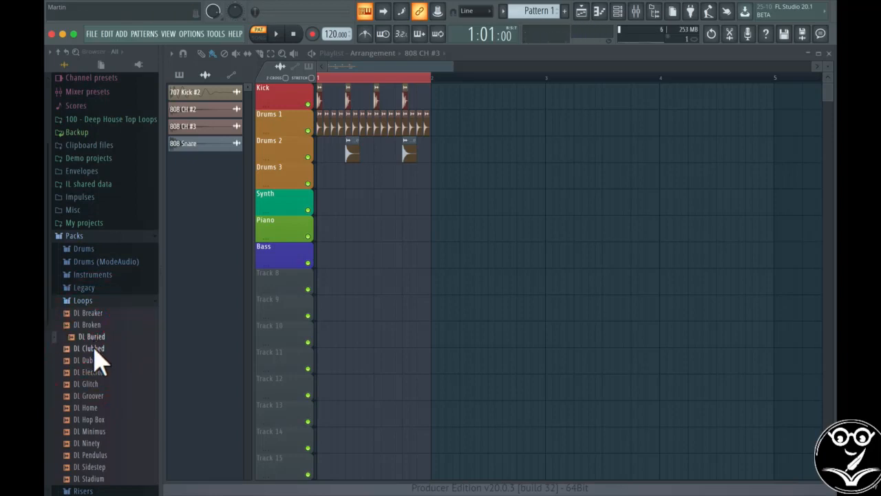
click(93, 373)
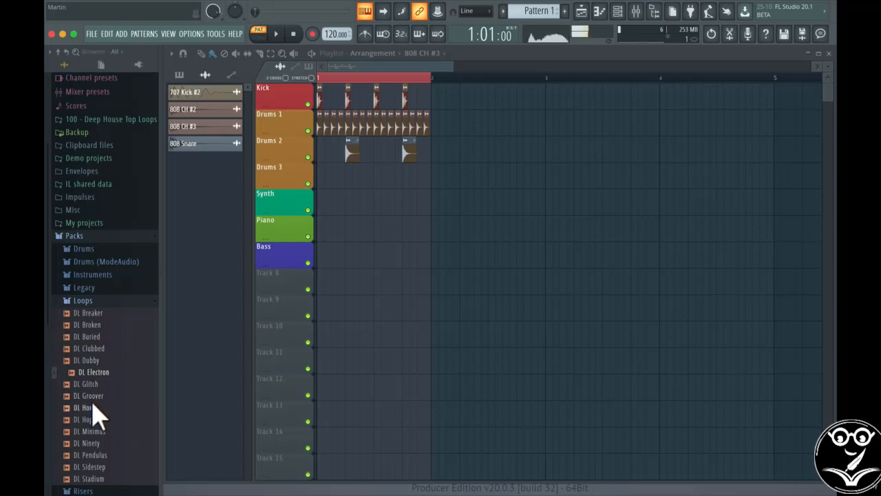
click(94, 408)
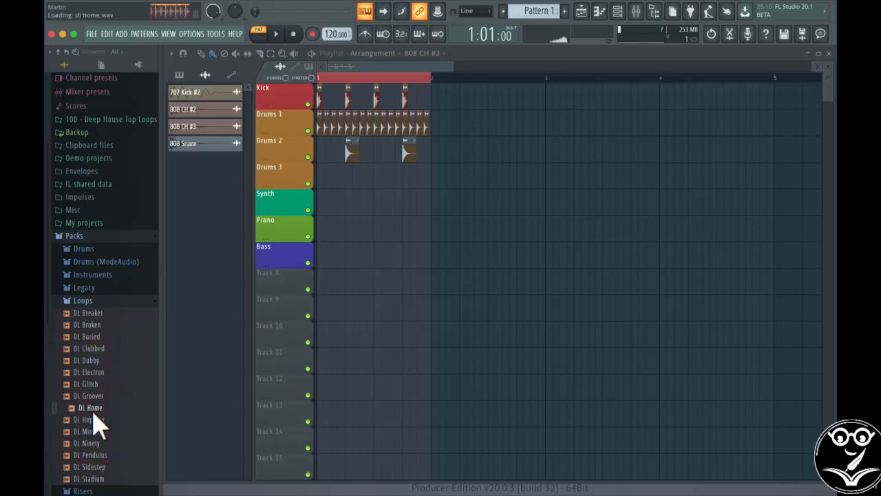
click(92, 467)
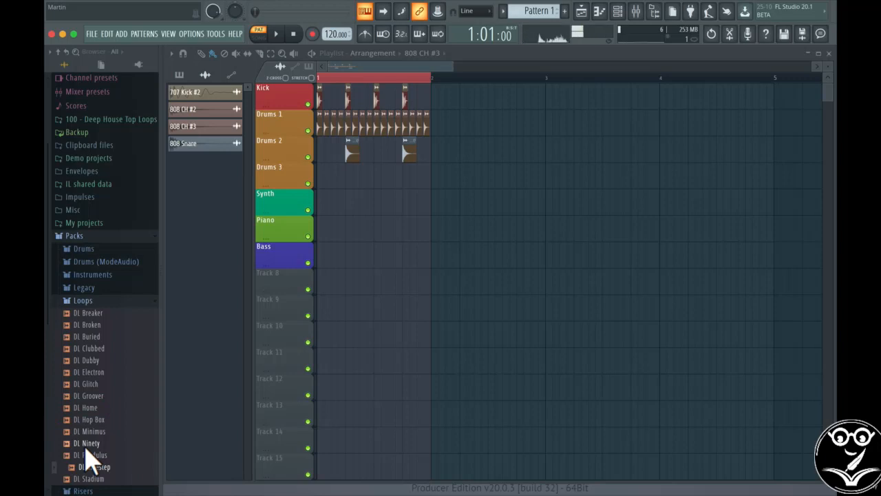
Audition the DL Breaker loop and place it on the Drums 3 track, starting at bar 1
click(101, 314)
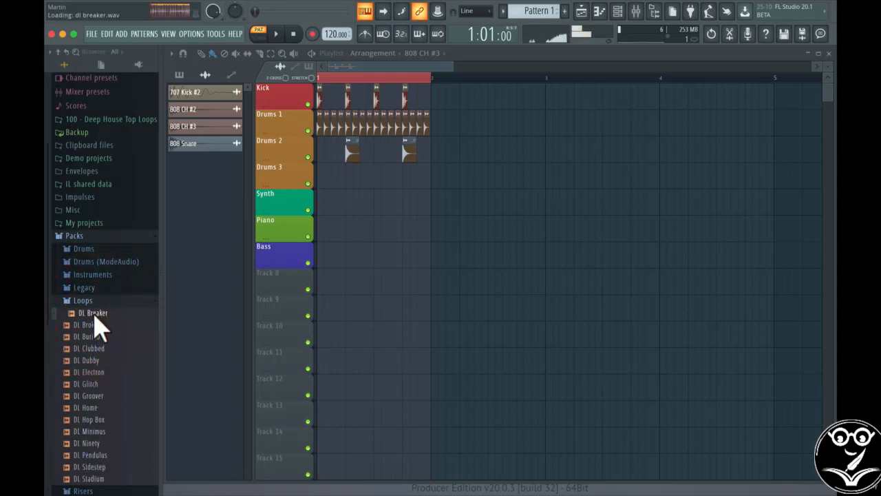
drag(97, 320, 347, 180)
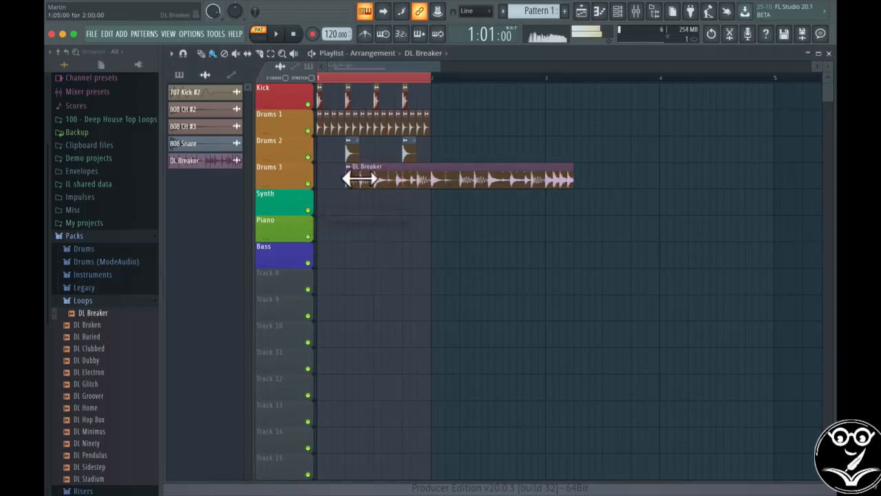
drag(409, 176, 368, 183)
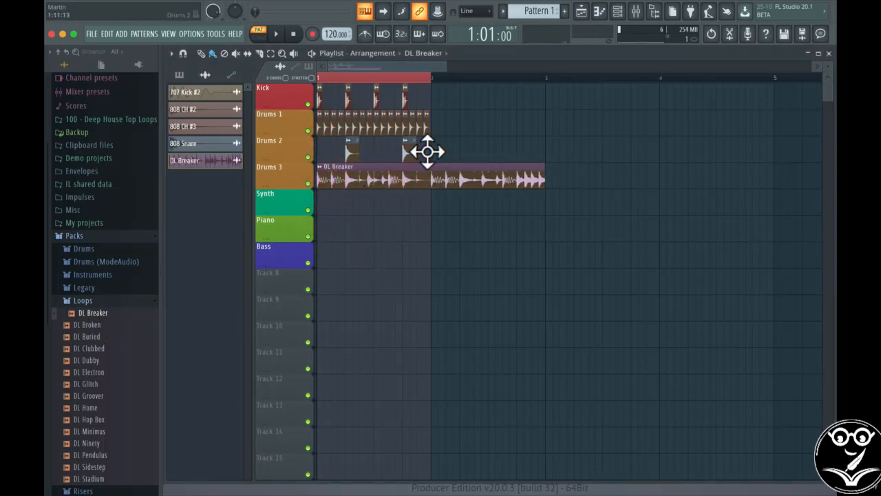
Switch playback to song mode, mute the Kick, Drums 1 and Drums 2 tracks, and play the DL Breaker clip
key(space)
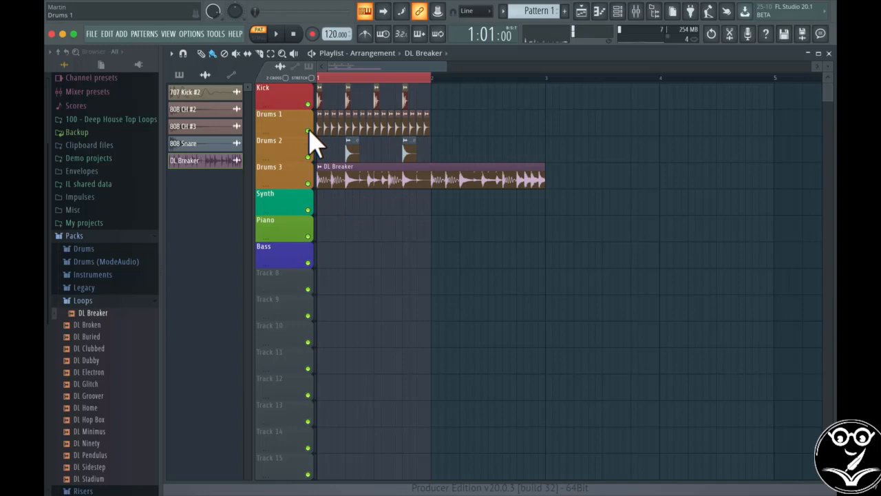
click(258, 30)
drag(315, 110, 325, 167)
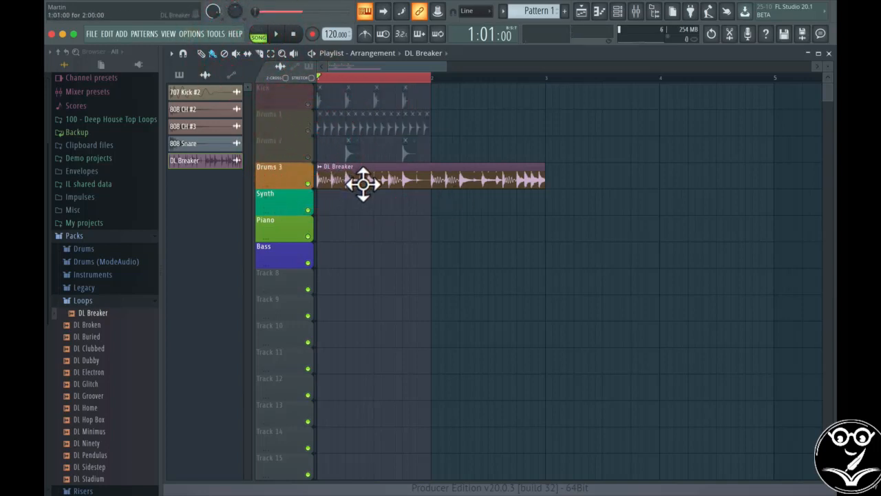
key(space)
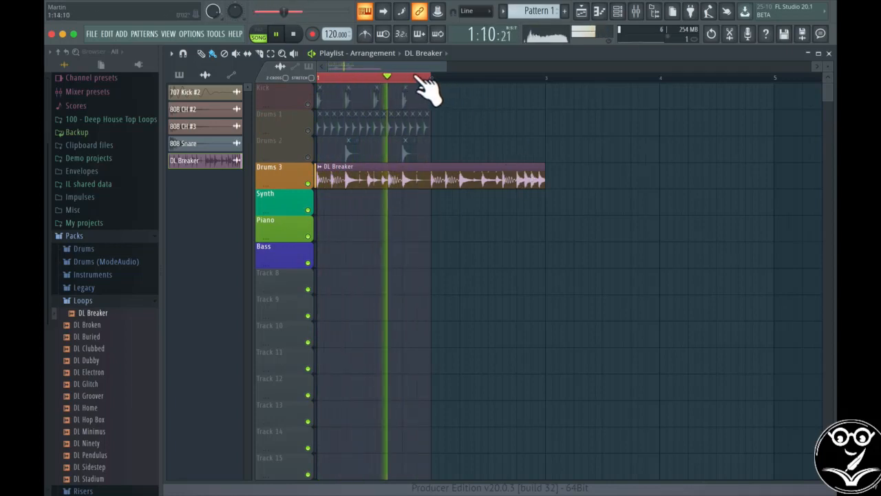
Clear the one-bar loop selection in the playlist and play the whole two-bar DL Breaker clip from the start
drag(430, 78, 543, 76)
key(space)
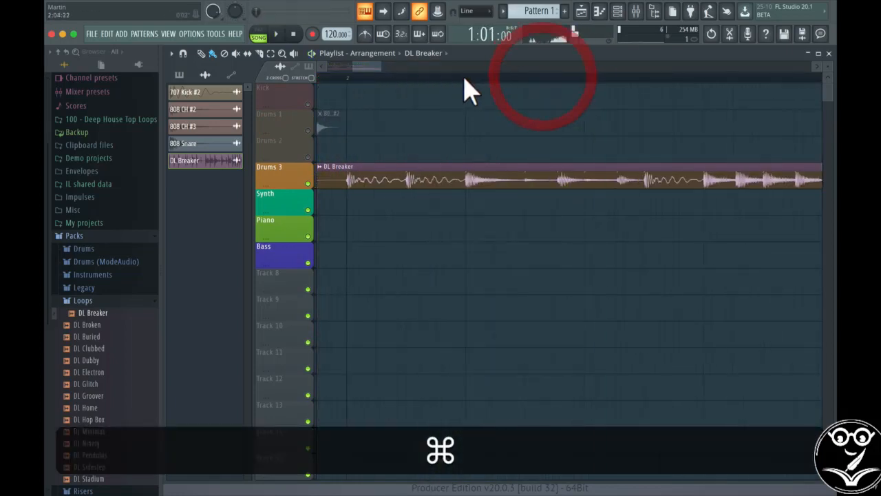
super+right_click(455, 87)
key(space)
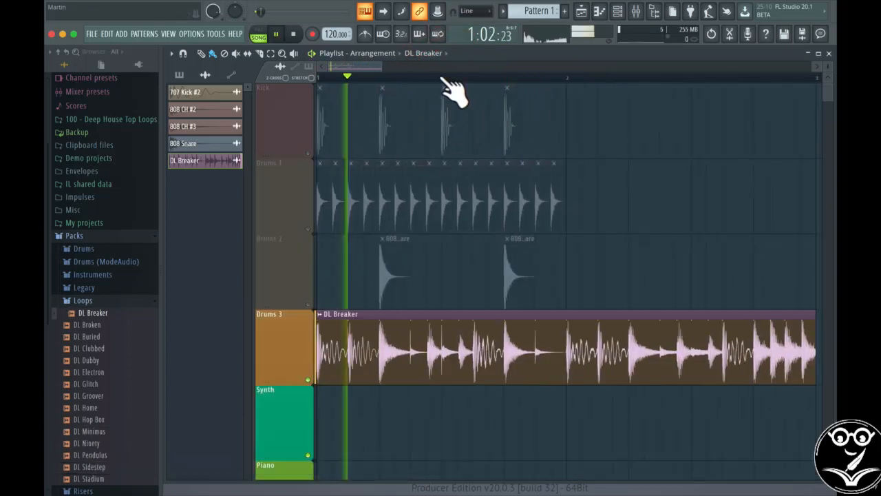
double_click(577, 332)
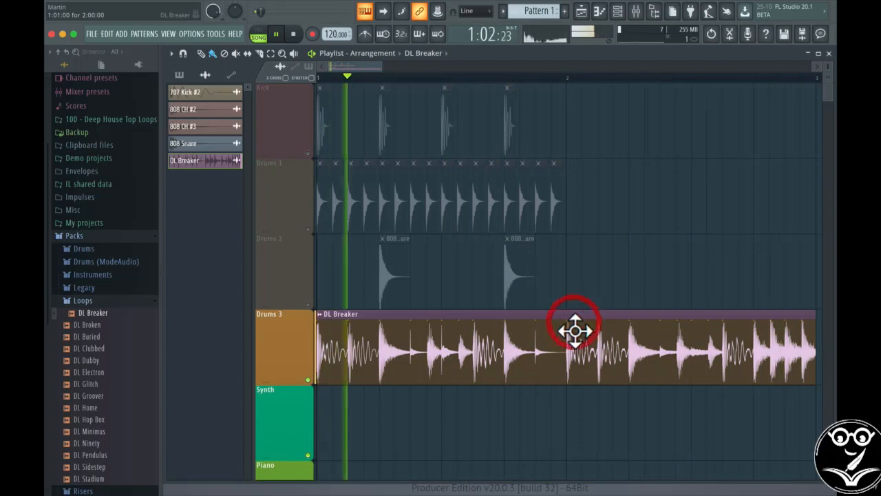
Stop playback and slice the DL Breaker clip on Drums 3 right after its first kick hit, half a beat in
drag(378, 271, 379, 331)
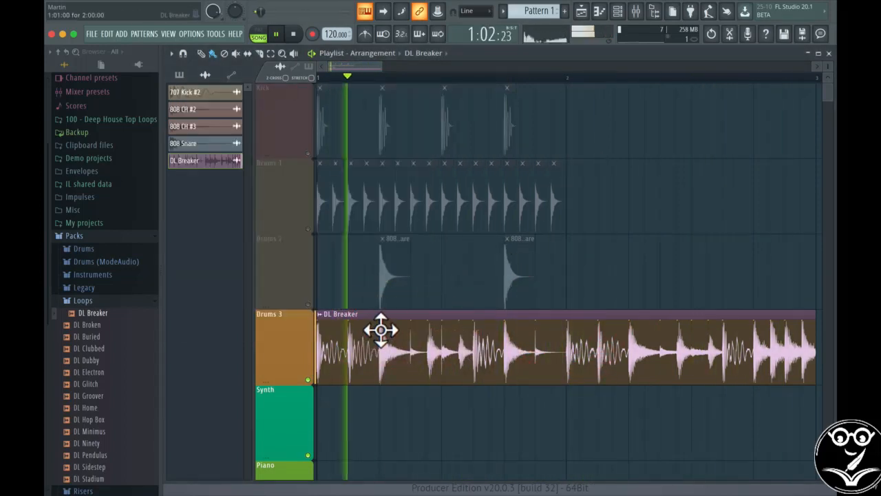
key(space)
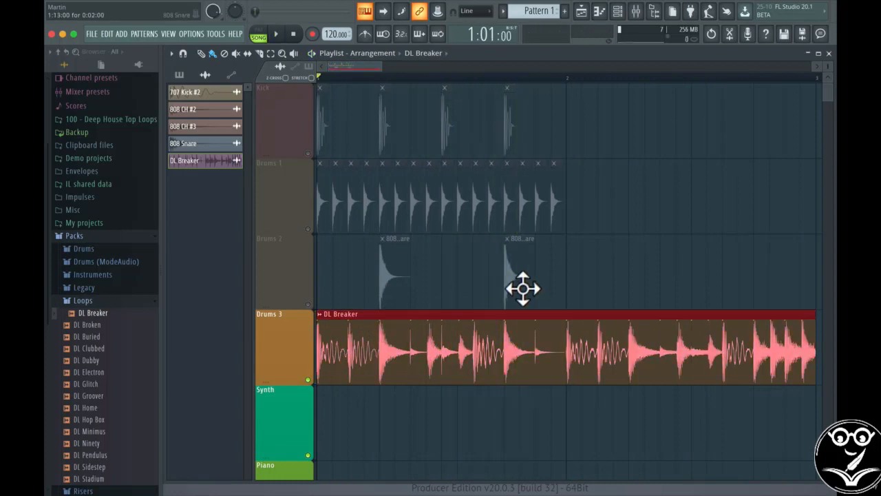
click(260, 54)
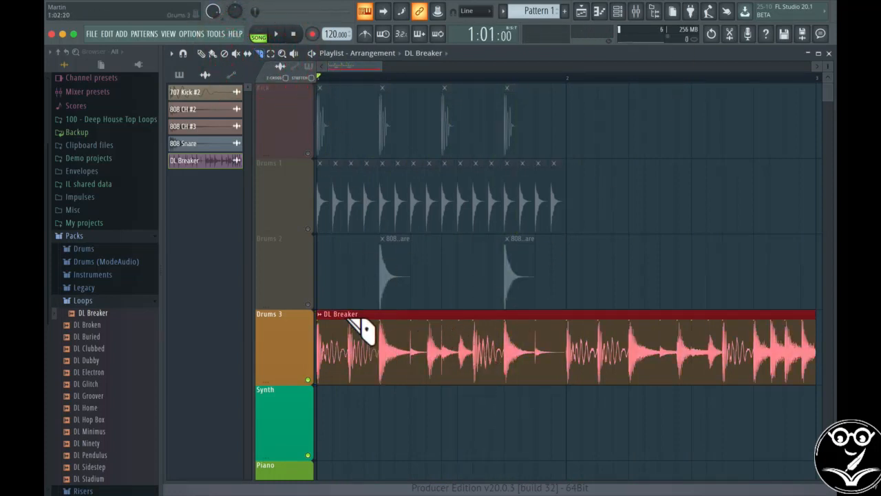
drag(347, 318, 347, 361)
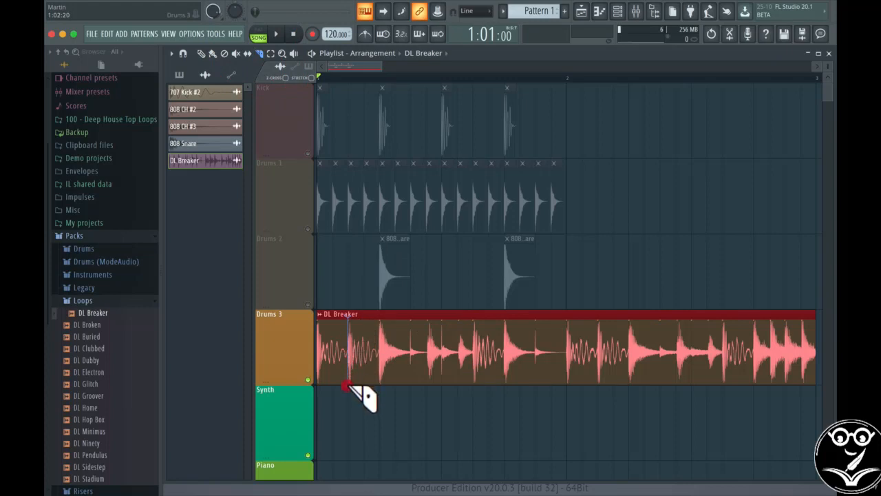
drag(347, 385, 347, 386)
click(375, 331)
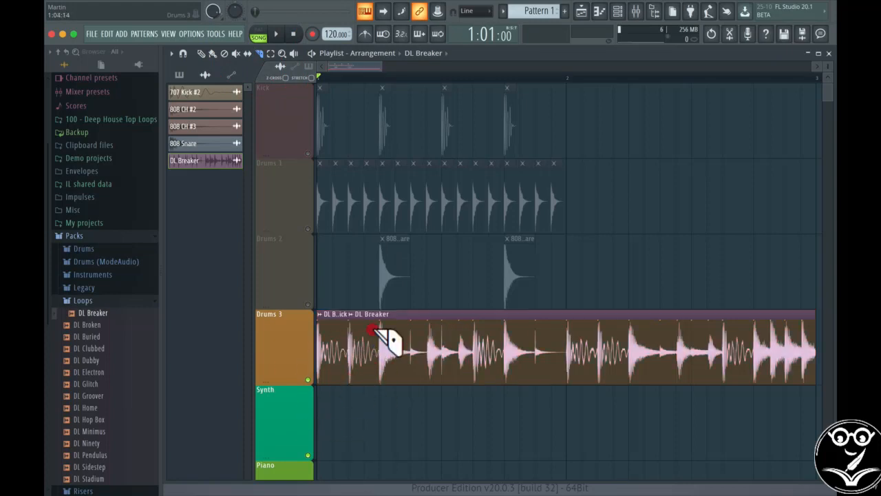
click(381, 314)
Delete the rest of the loop from Drums 3 and play the remaining kick slice
click(200, 53)
right_click(386, 323)
key(space)
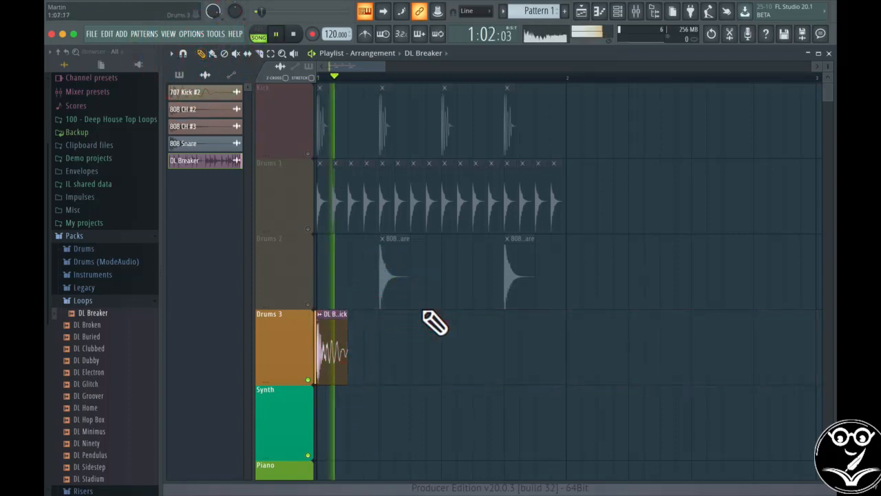
key(space)
Copy the kick slice onto beats 2, 3 and 4 of bar 1 on Drums 3 and play the result
click(339, 324)
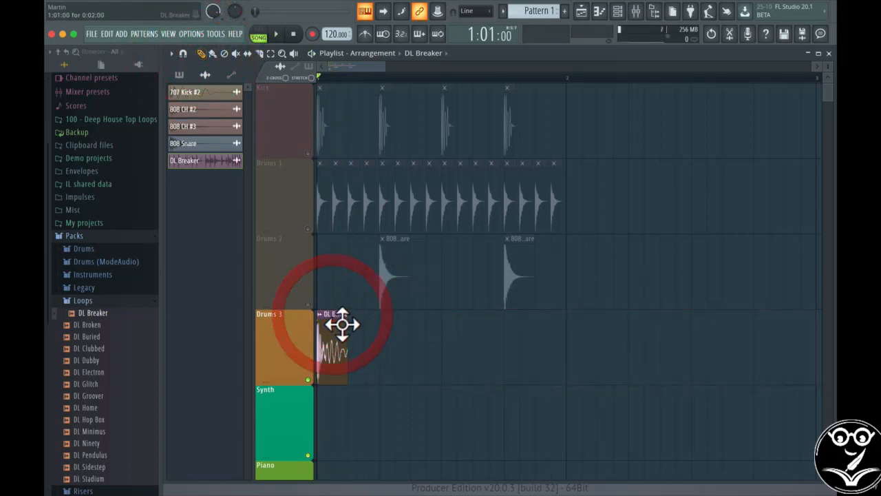
click(391, 325)
key(space)
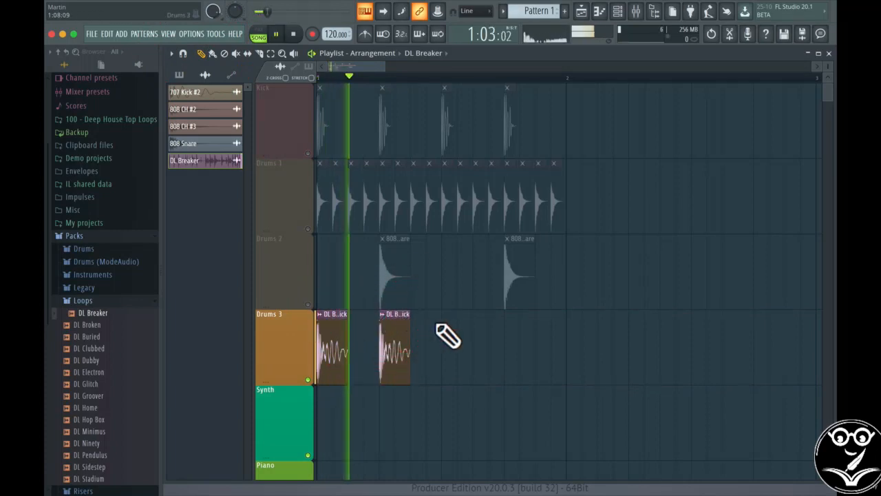
click(442, 320)
click(506, 320)
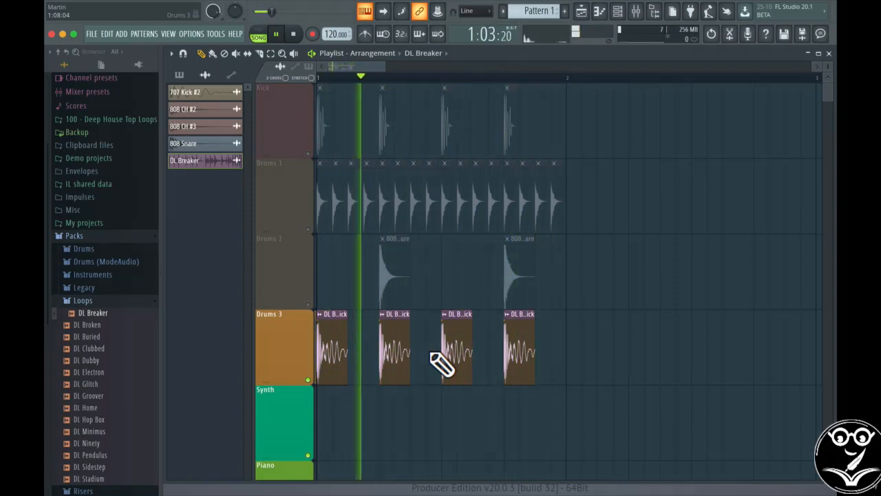
key(space)
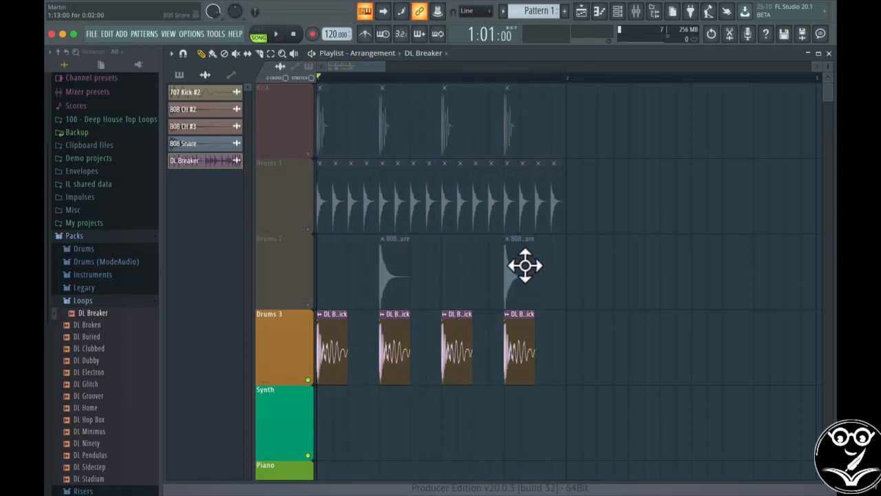
Unmute the Drums 2 track and delete its two 808 Snare clips
click(297, 278)
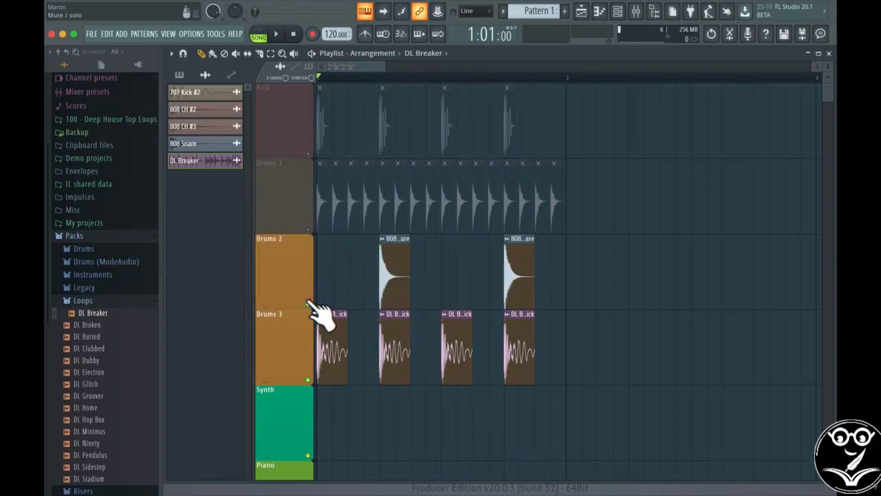
right_click(409, 254)
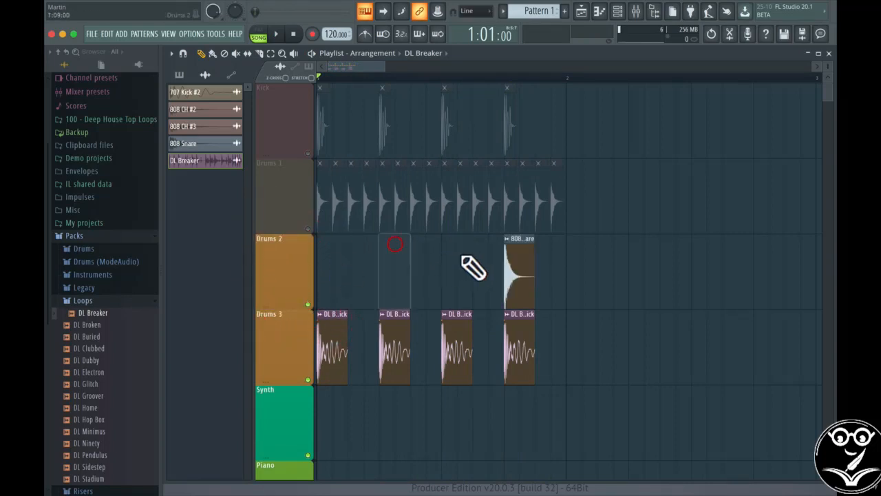
right_click(524, 265)
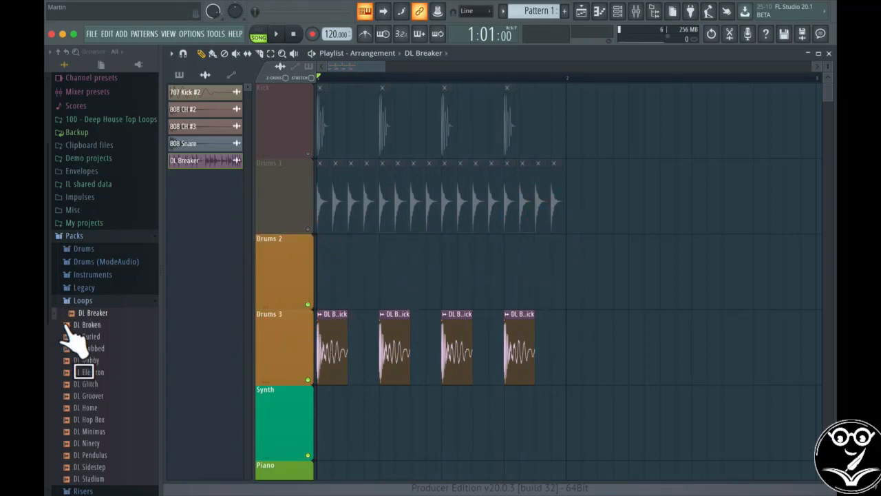
Place the DL Breaker loop on Drums 2 at the start of bar 1 and play it
drag(93, 313, 331, 263)
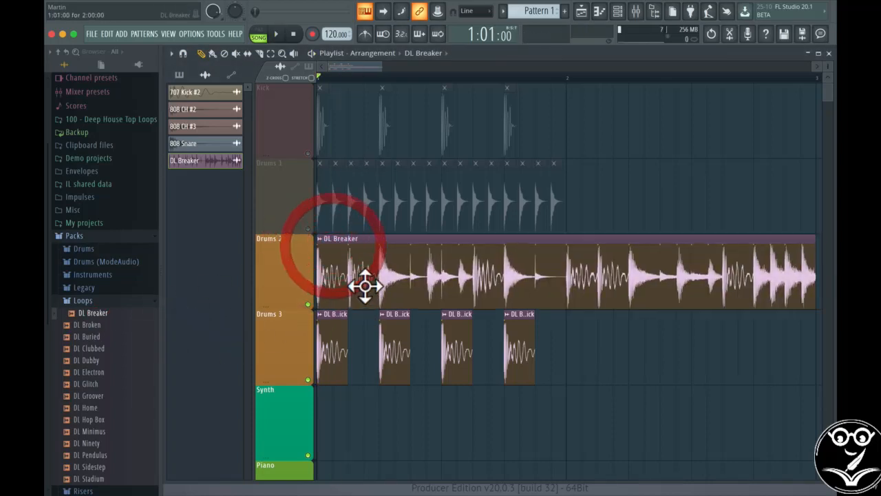
key(space)
key(space)
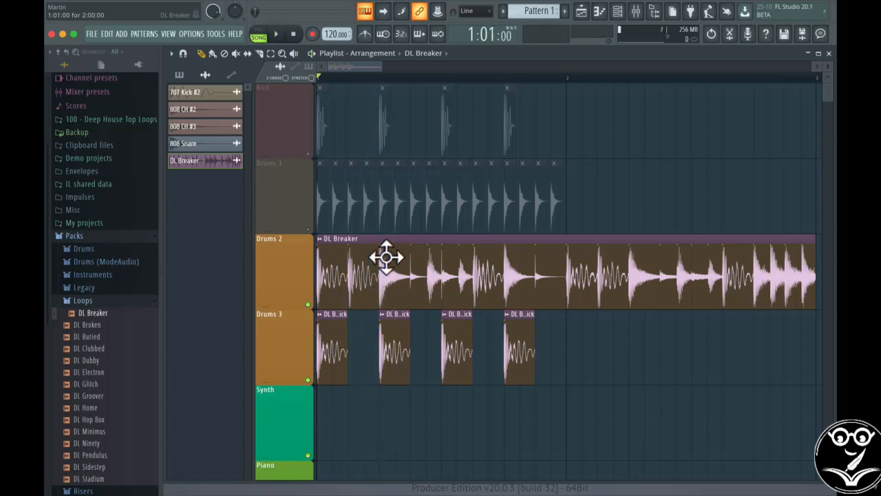
Slice the DL Breaker clip on Drums 2 at beat 2 and half a beat further to isolate the snare hit
key(super)
click(271, 54)
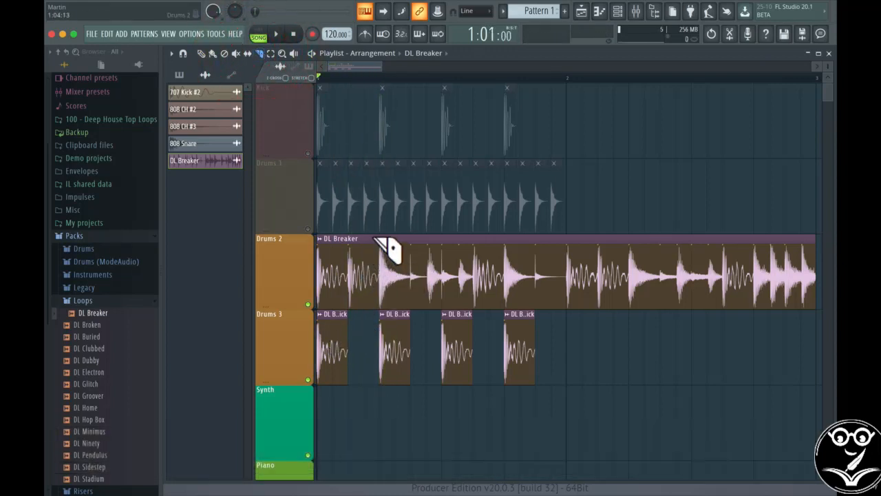
drag(378, 271, 403, 246)
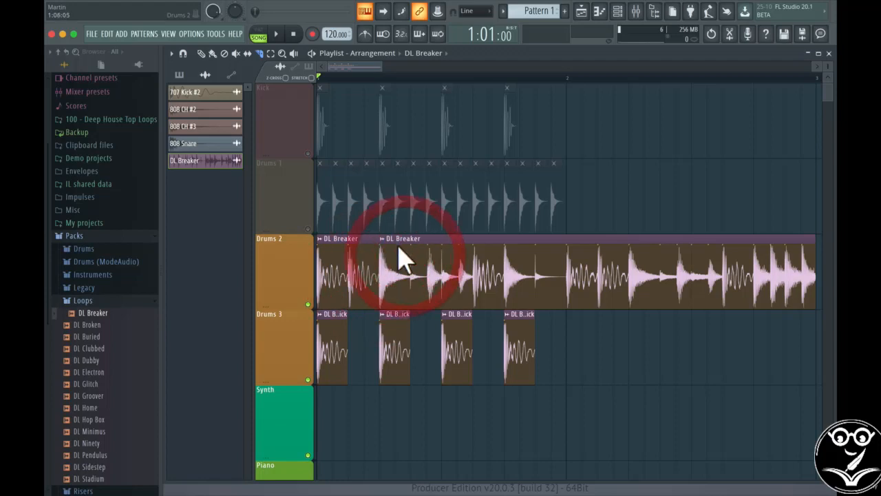
drag(409, 236, 407, 297)
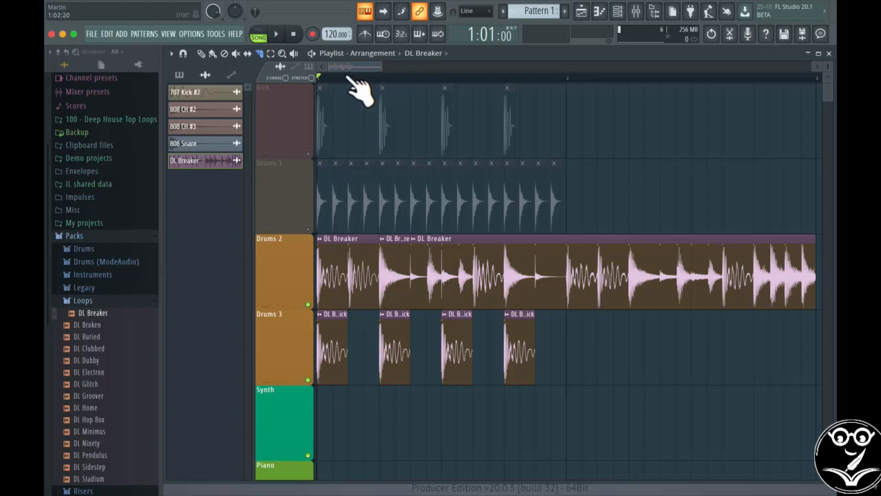
Mute the Drums 3 track and play the sliced loop on Drums 2 to find the hi-hat hit
click(307, 380)
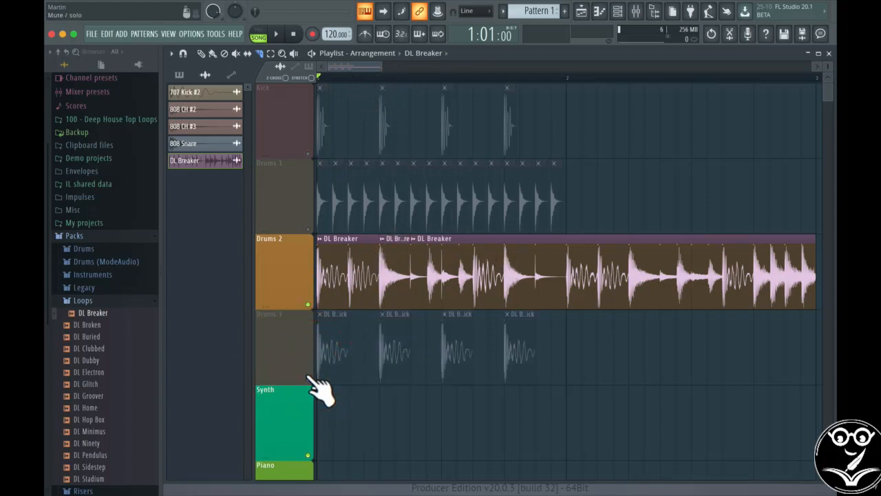
key(space)
key(space)
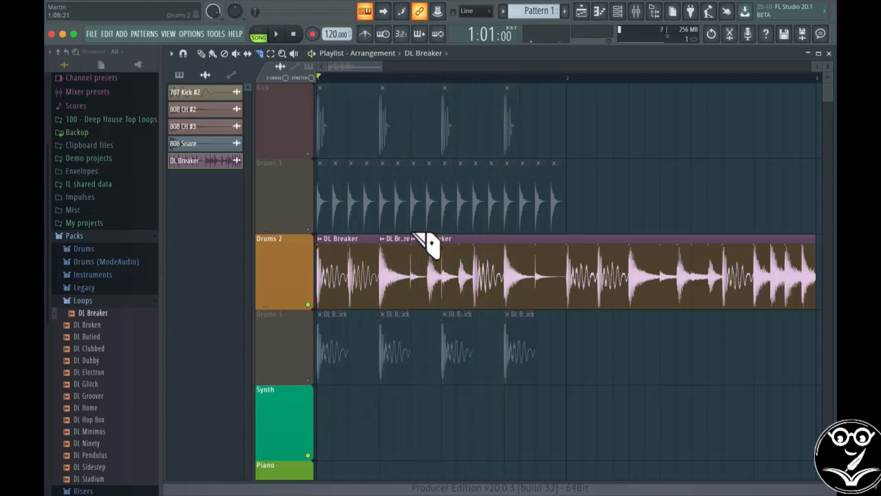
key(space)
key(space)
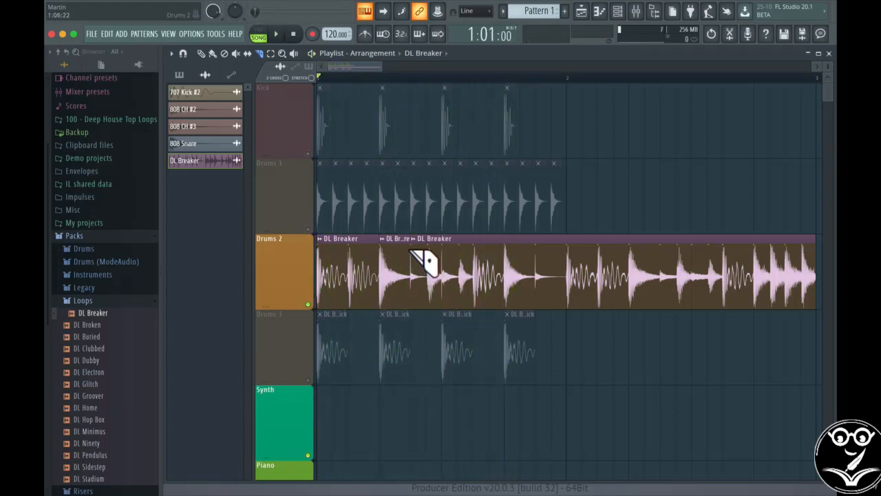
Slice the loop on Drums 2 after the hi-hat hit and delete everything except the snare and hi-hat slices
drag(409, 250, 434, 268)
click(451, 253)
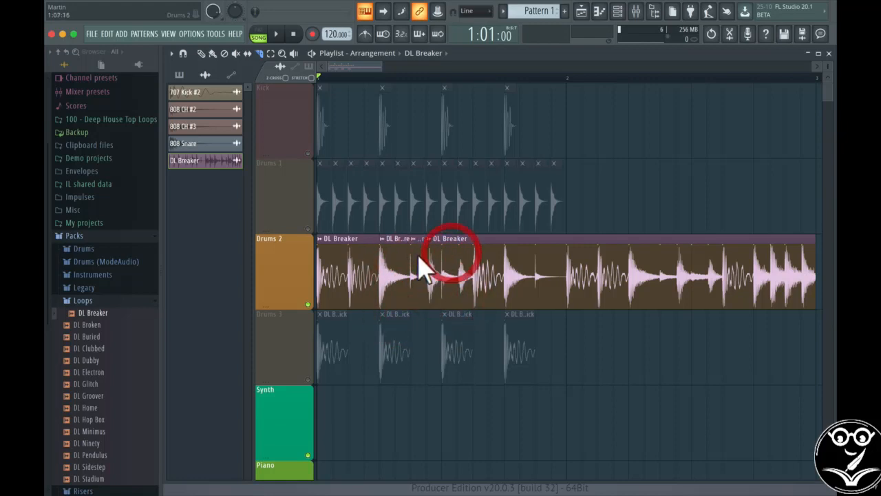
right_click(541, 269)
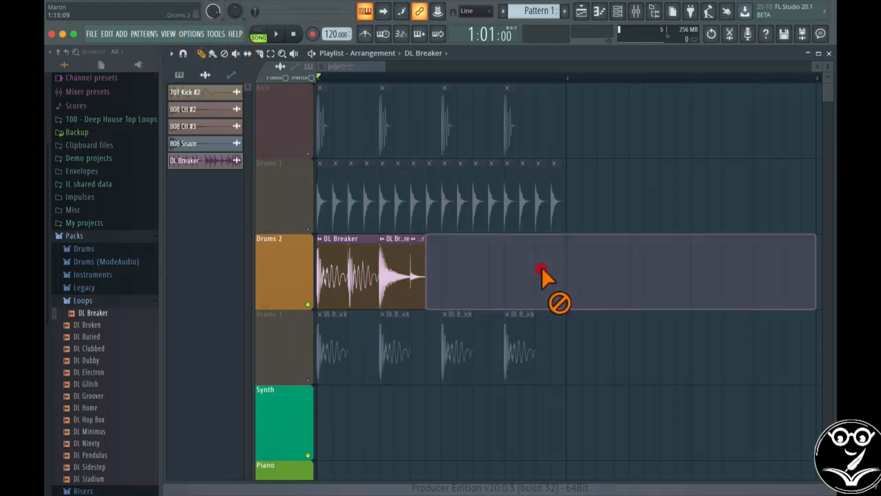
right_click(363, 254)
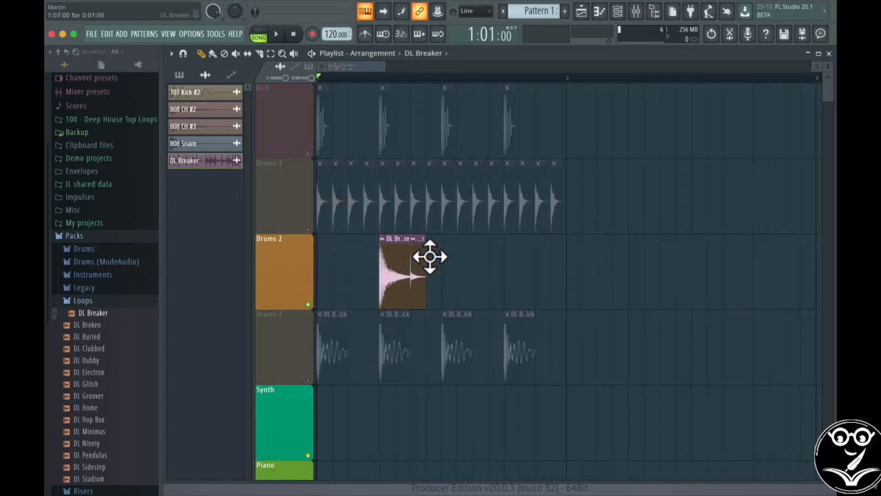
Move the hi-hat slice to the start of bar 1 on Drums 2 and copy it half a beat after that
drag(429, 257, 335, 257)
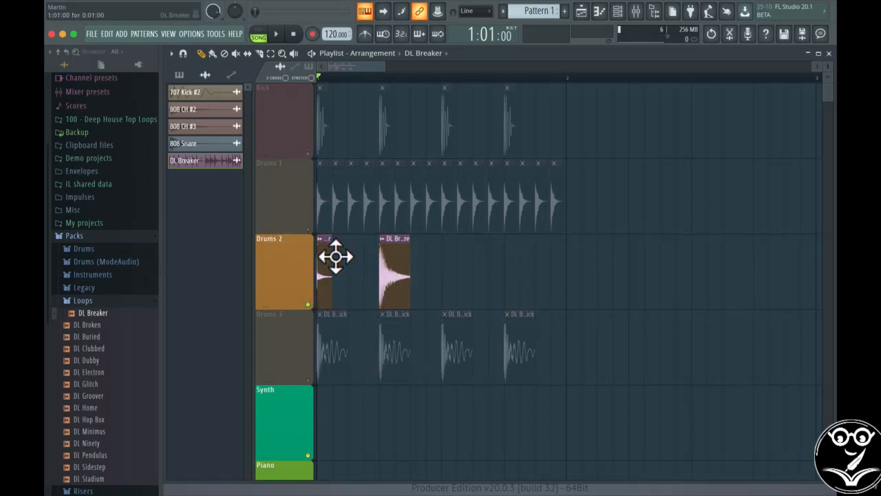
click(353, 253)
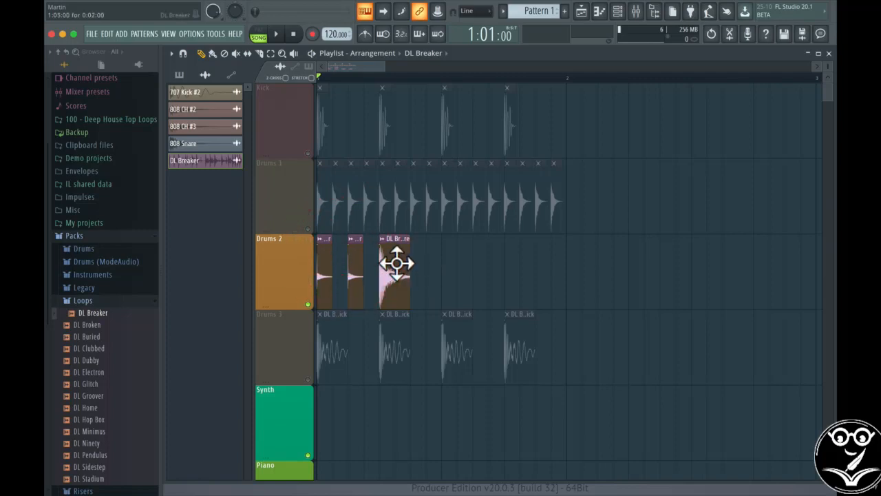
mouse_move(396, 263)
mouse_down()
mouse_move(581, 276)
mouse_move(395, 276)
mouse_up()
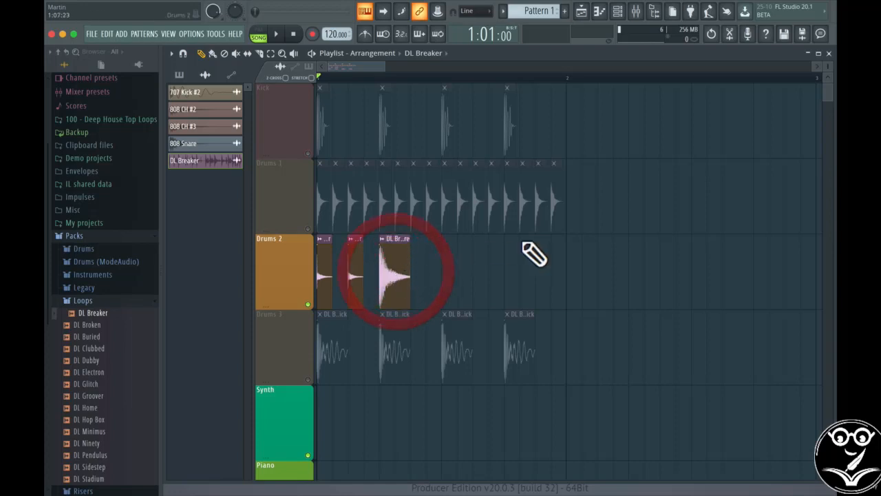
Delete all the old hi-hat clips on the Drums 1 track and unmute the track
drag(558, 169, 305, 211)
click(307, 228)
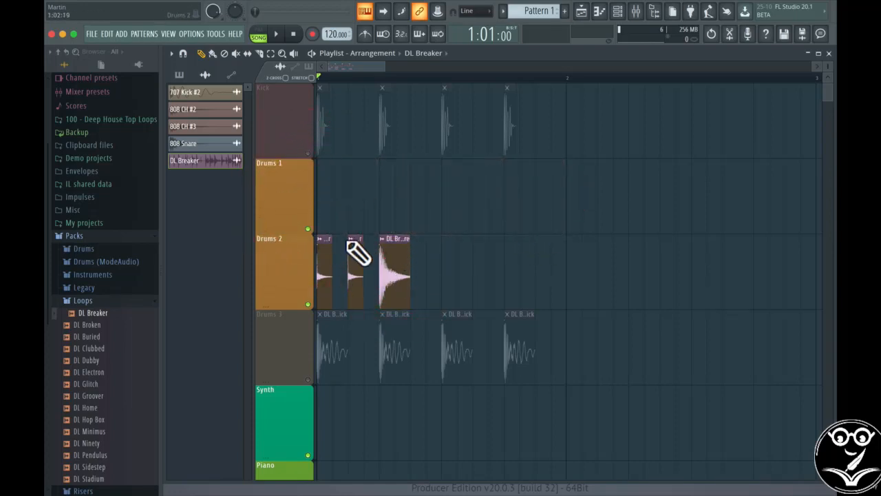
Transfer the hi-hat slices from Drums 2 to Drums 1 and fill bar 1 with eight of them, one every half beat
right_click(356, 242)
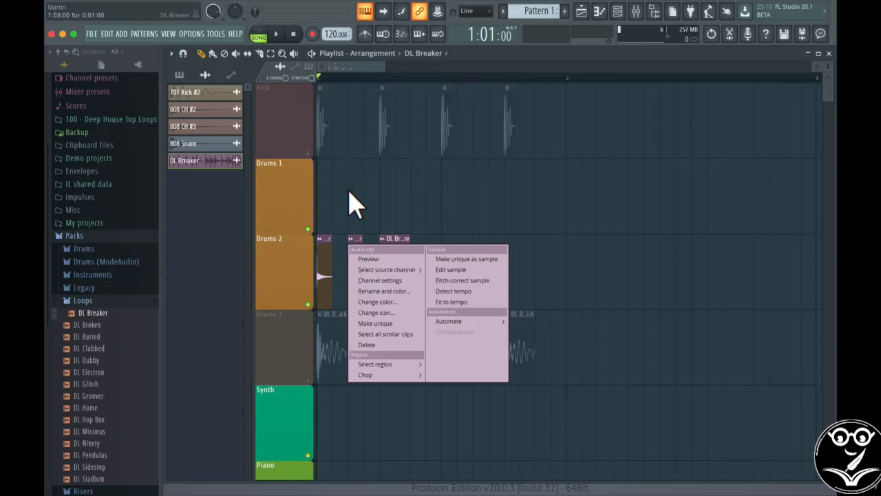
click(346, 269)
drag(366, 271, 320, 197)
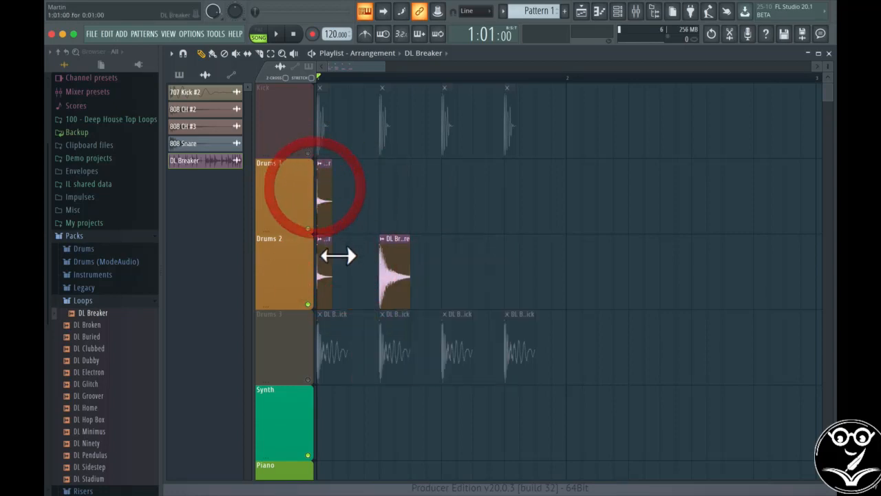
drag(347, 271, 354, 190)
click(383, 172)
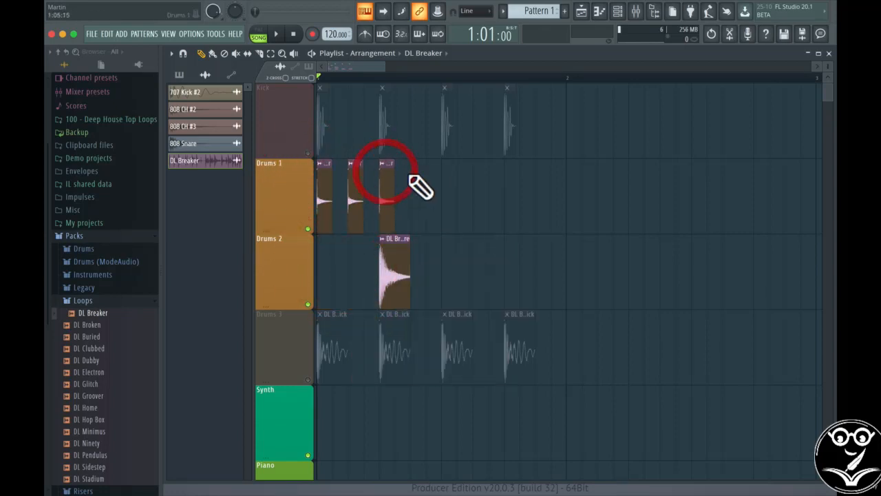
click(415, 174)
click(443, 172)
click(475, 170)
click(508, 171)
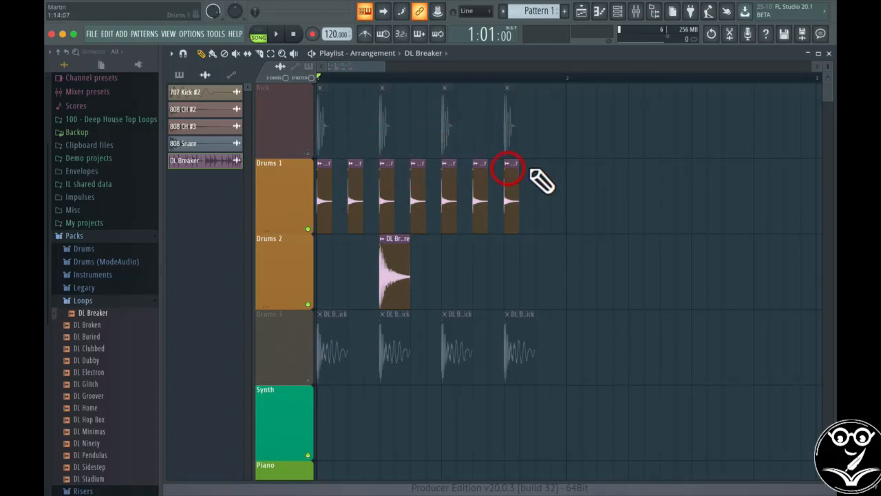
click(538, 169)
Copy the snare slice to beat 4 on Drums 2, and play the beat with Drums 3 unmuted
click(390, 254)
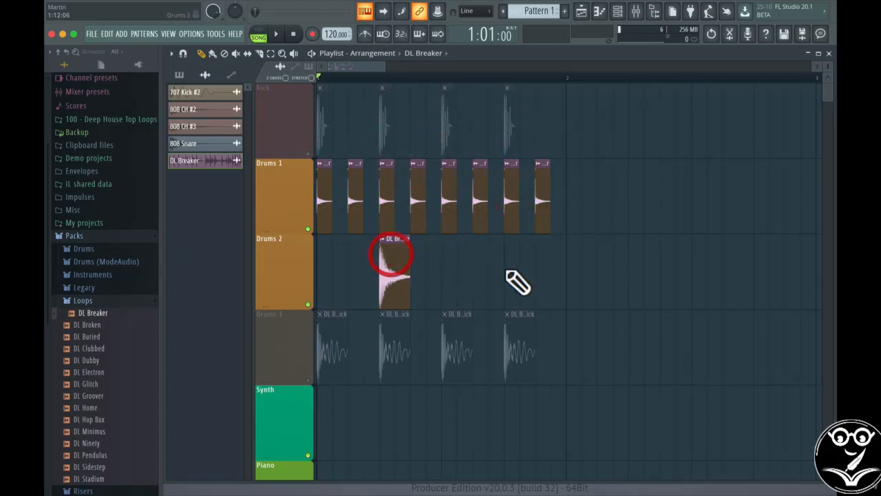
click(512, 274)
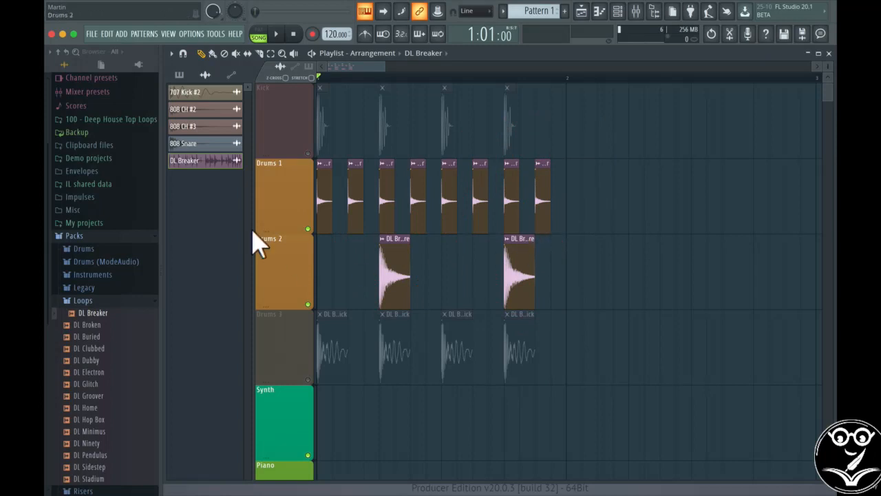
click(308, 379)
key(space)
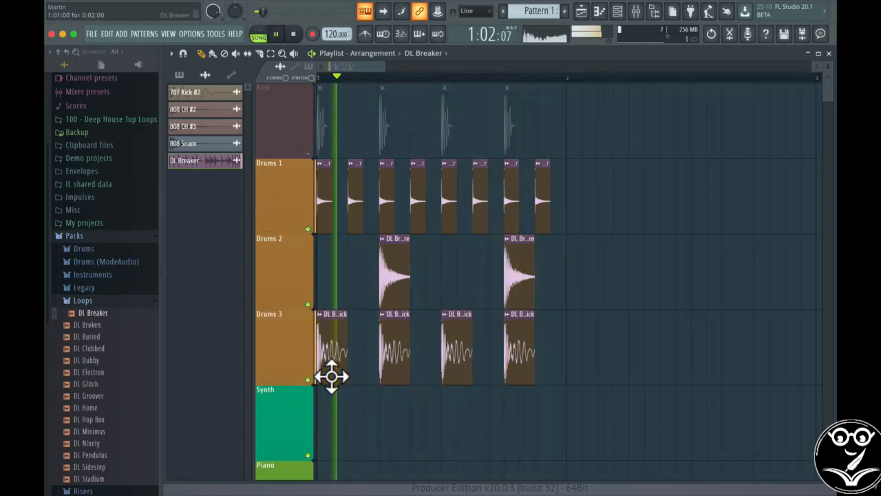
Stop playback, select bar 1 on the playlist timeline as the loop range, and play the beat again
key(space)
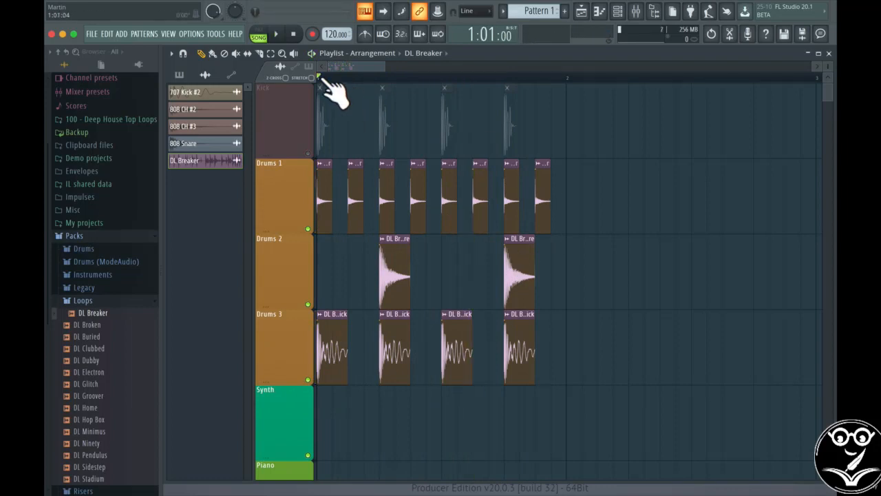
drag(329, 81, 571, 100)
key(space)
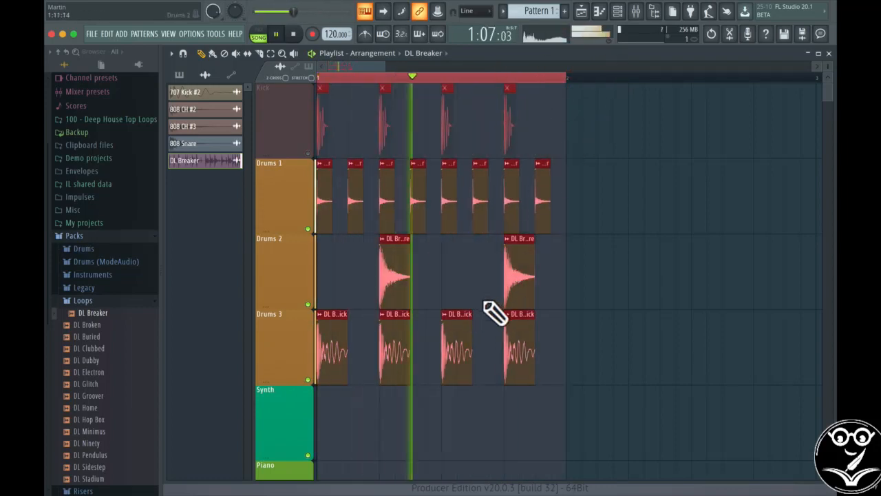
Add an extra snare slice on the last quarter of beat 4 in bar 1 on Drums 2
click(554, 188)
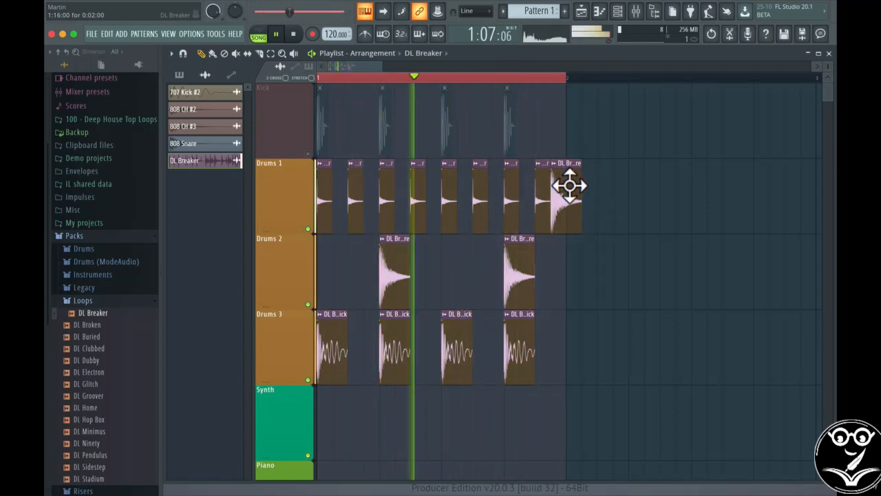
right_click(561, 178)
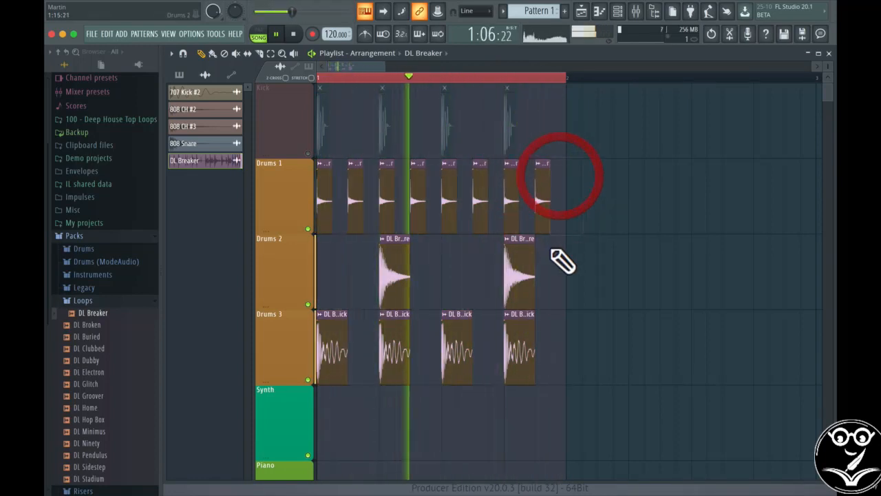
click(555, 252)
Add two hi-hat slices on Drums 1 so beat 4 has one every quarter beat, listen to the loop and stop playback
click(547, 191)
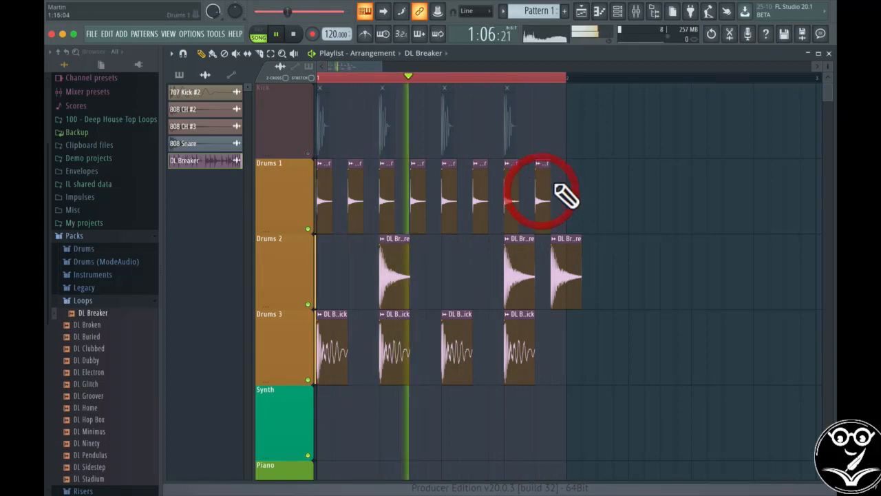
click(556, 188)
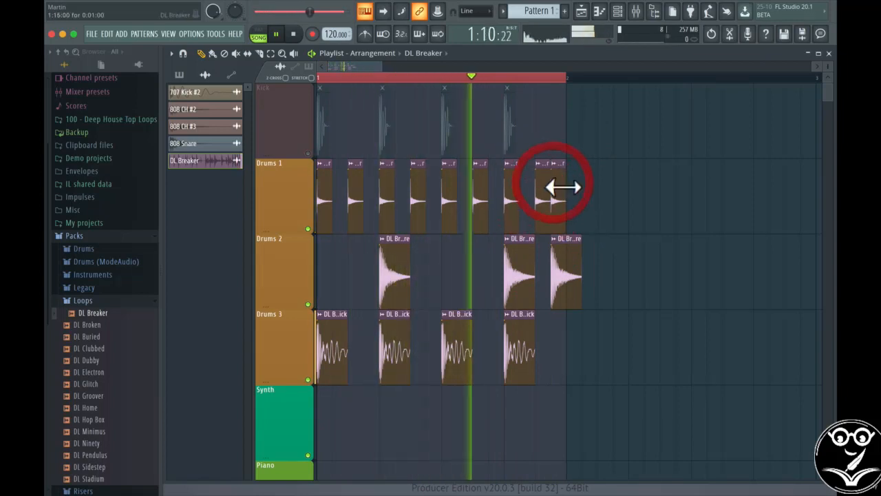
click(521, 190)
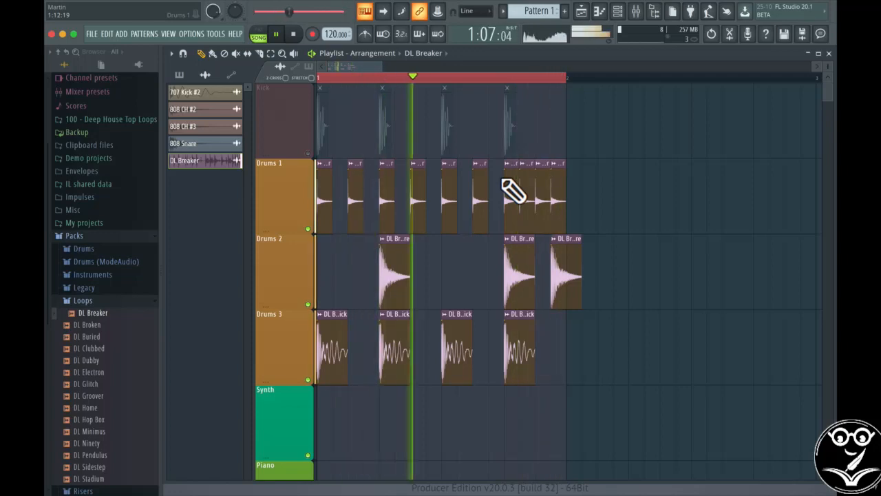
key(space)
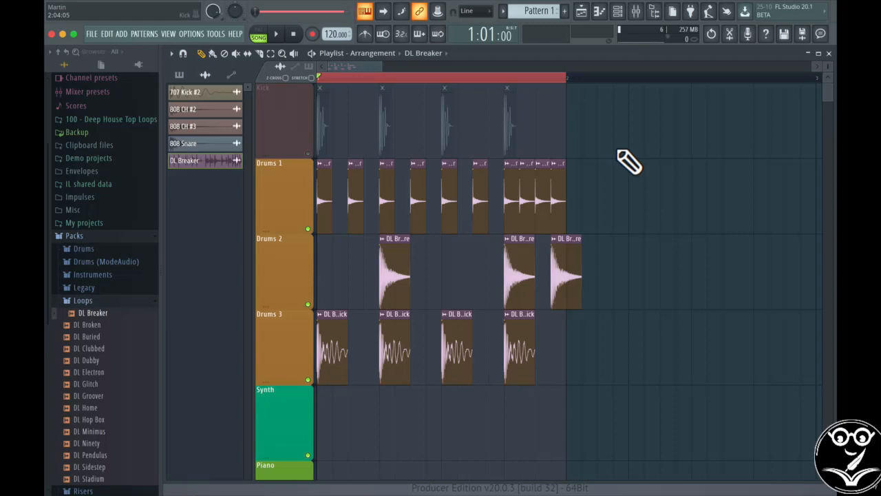
click(201, 53)
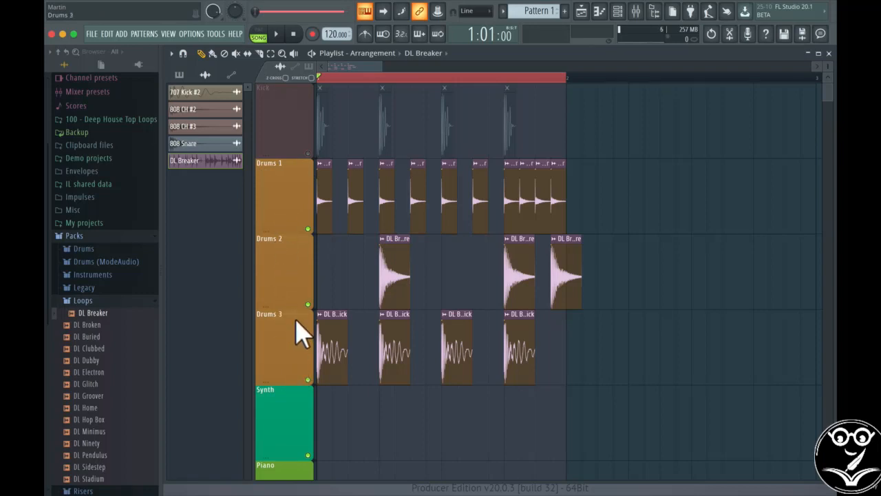
scroll(338, 315, down, 5)
scroll(388, 324, up, 3)
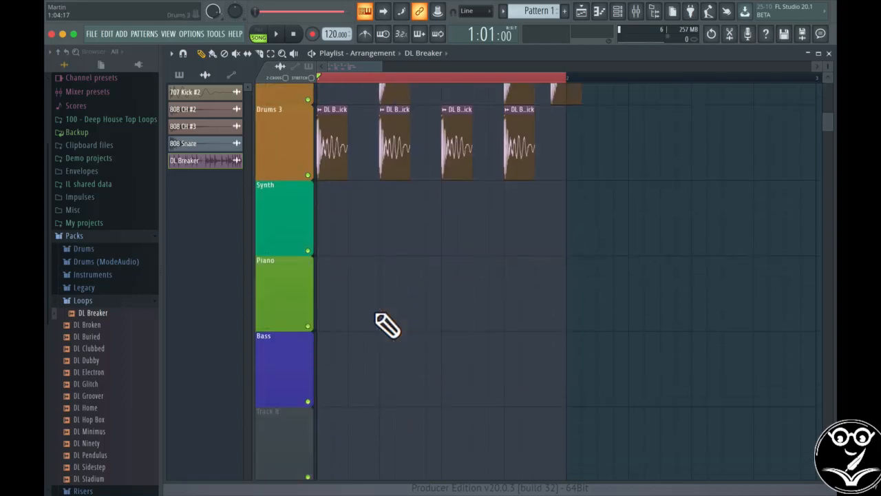
scroll(387, 324, down, 4)
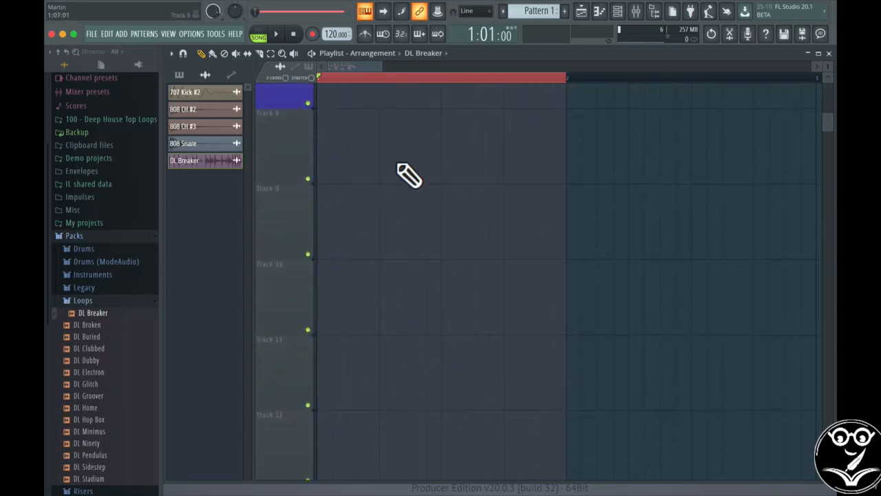
scroll(364, 233, up, 6)
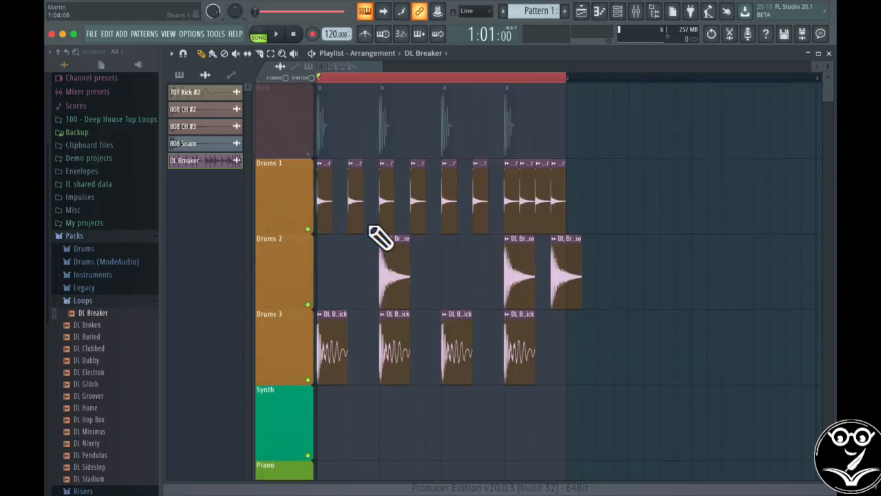